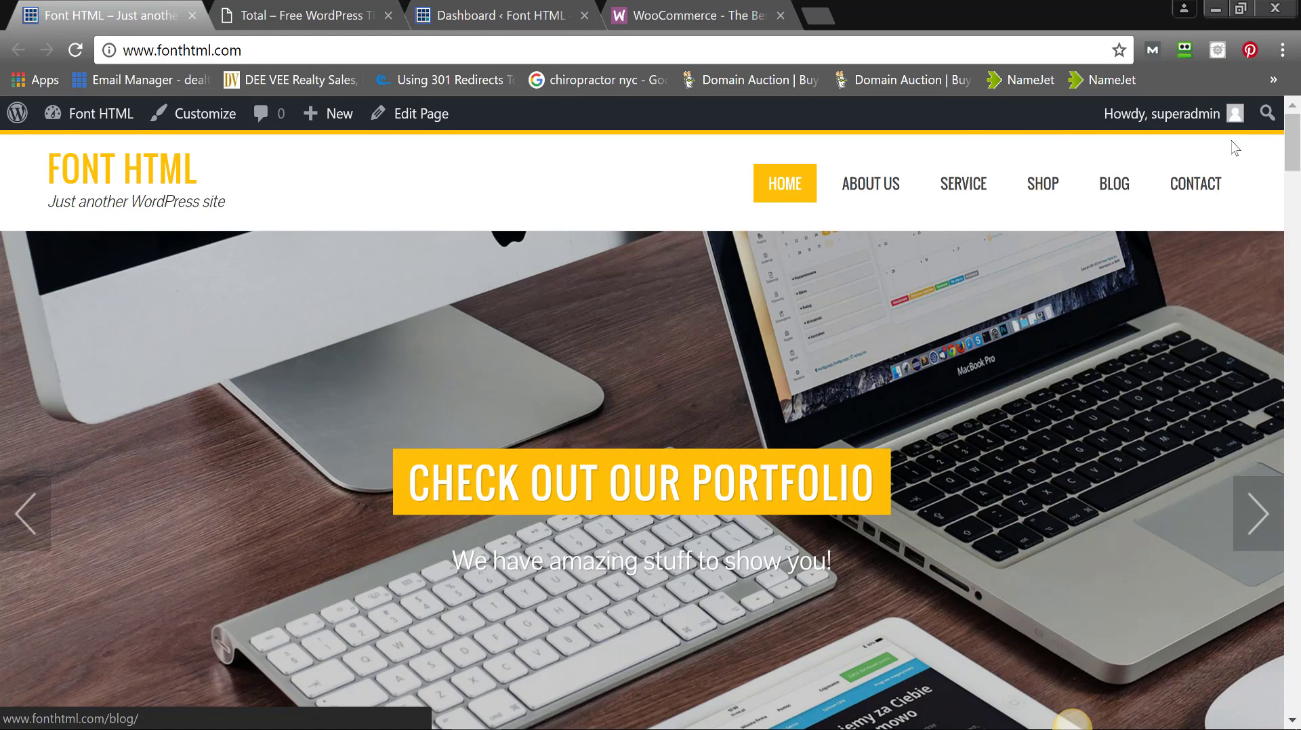
- Finish scrolling the fonthtml.com front page, then bring up the 'Total – Free WordPress Theme' demo tab
left_click_drag(1294, 146, 1294, 173)
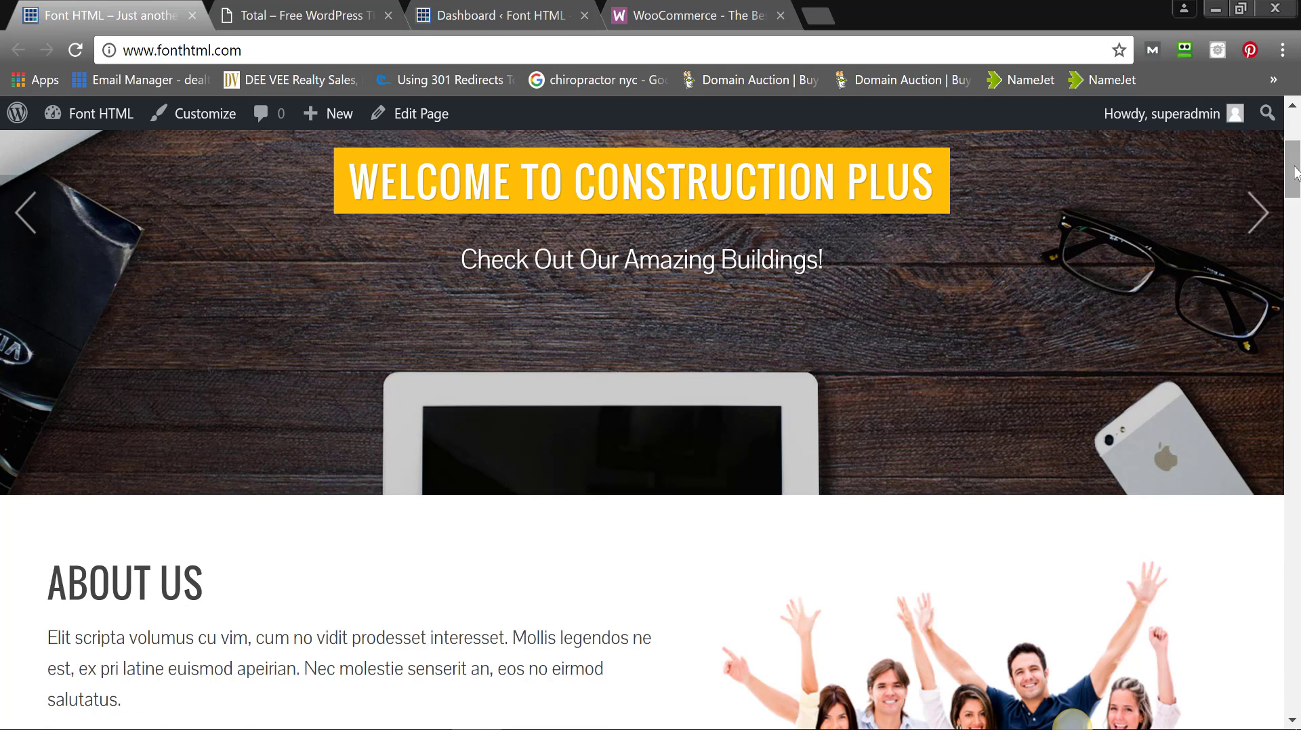
mouse_move(1295, 168)
left_mouse_down()
mouse_move(1295, 137)
mouse_move(1295, 187)
left_mouse_up()
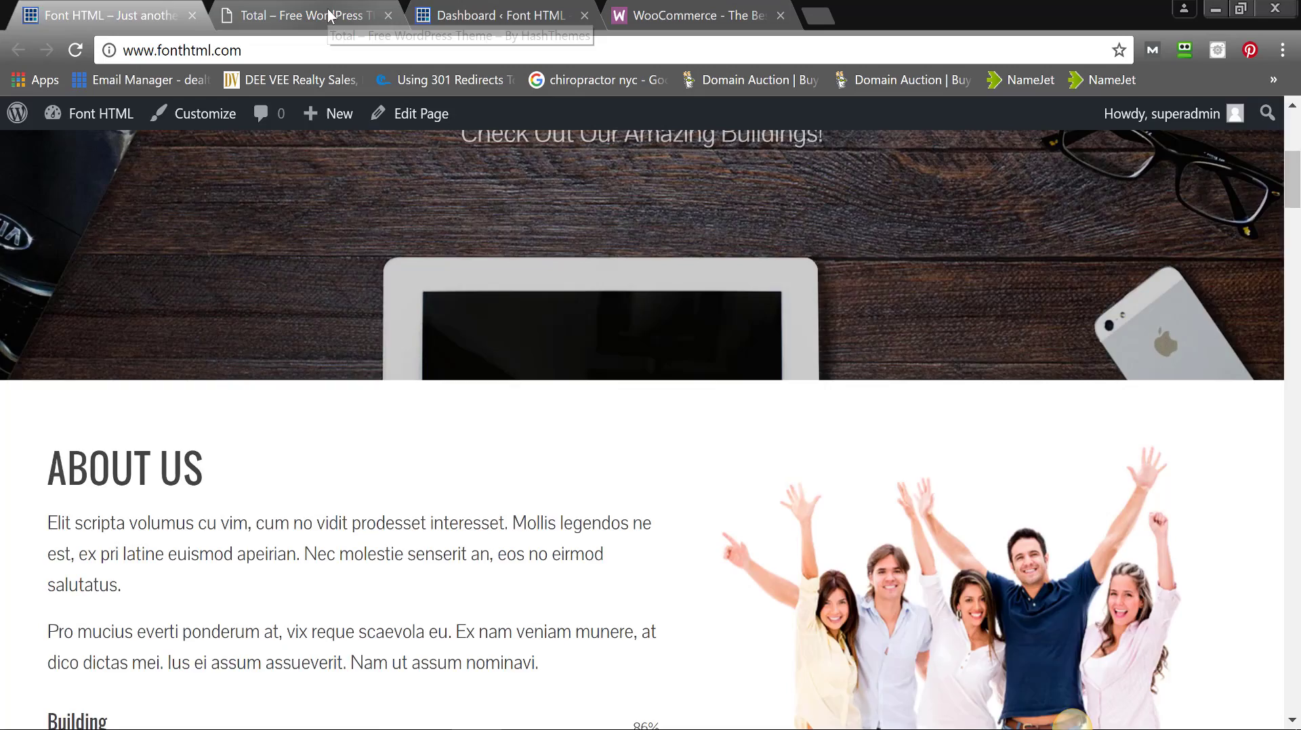
left_click(329, 16)
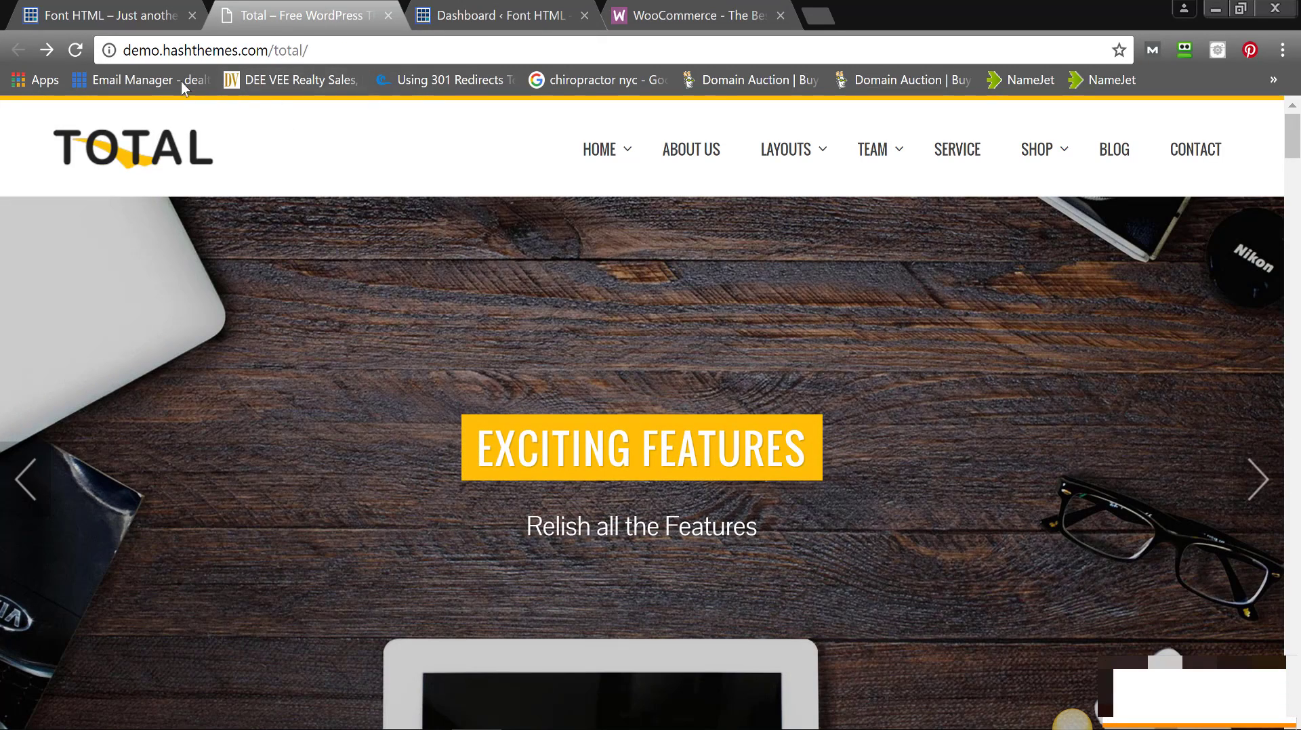
- Open the Total demo's shop and browse its 23 sample products and price filter
left_click_drag(171, 52, 206, 51)
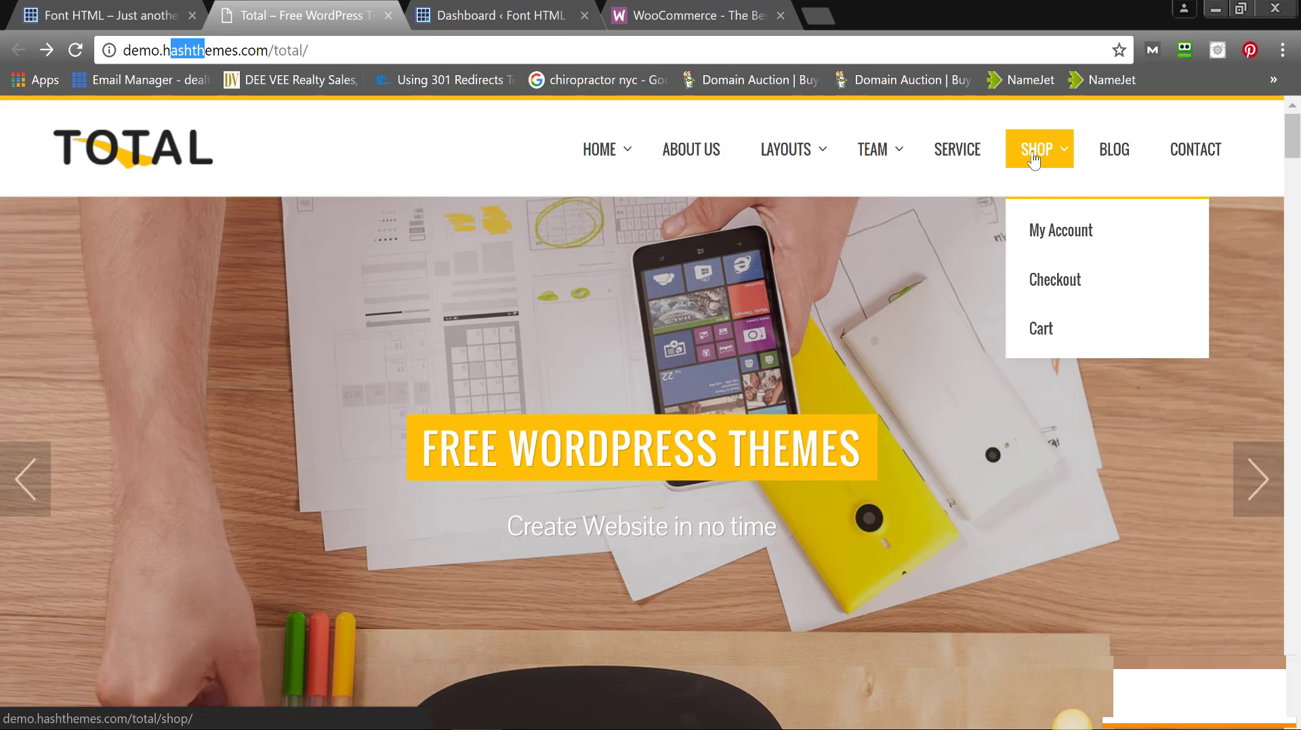
left_click(1031, 162)
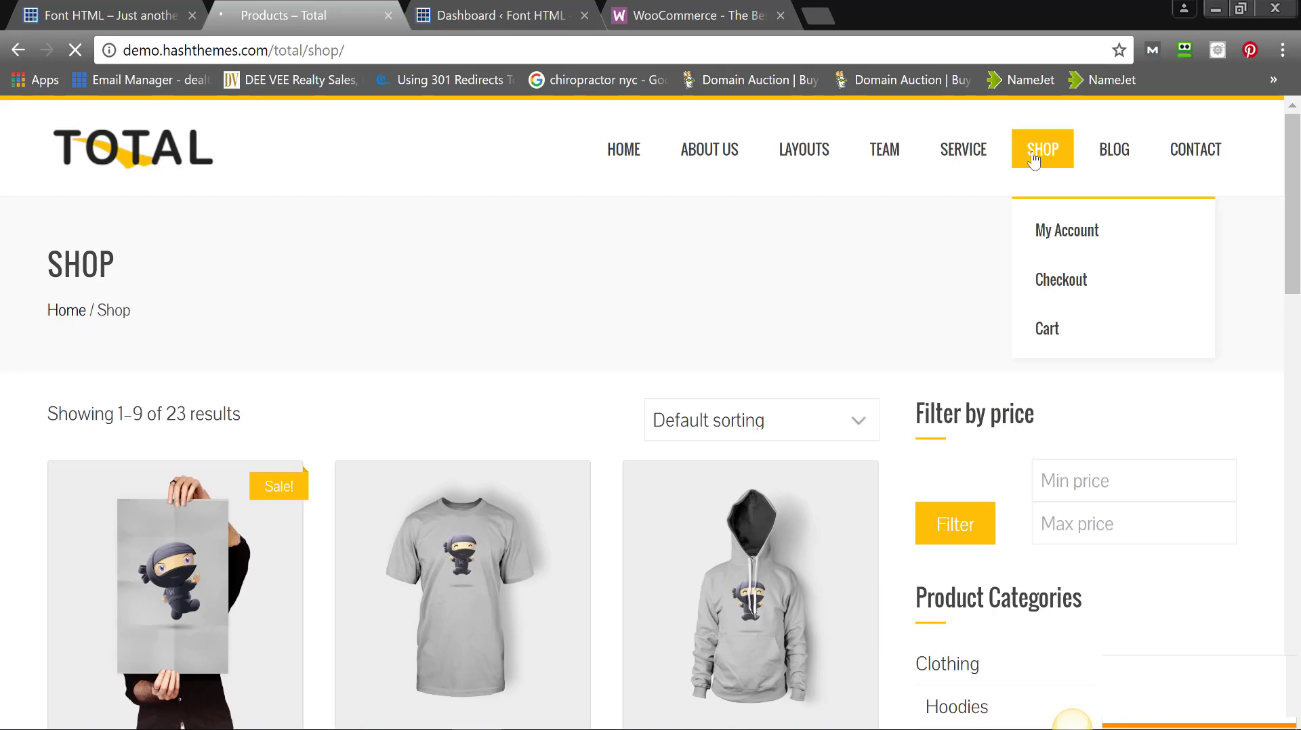
left_click_drag(1298, 175, 1283, 231)
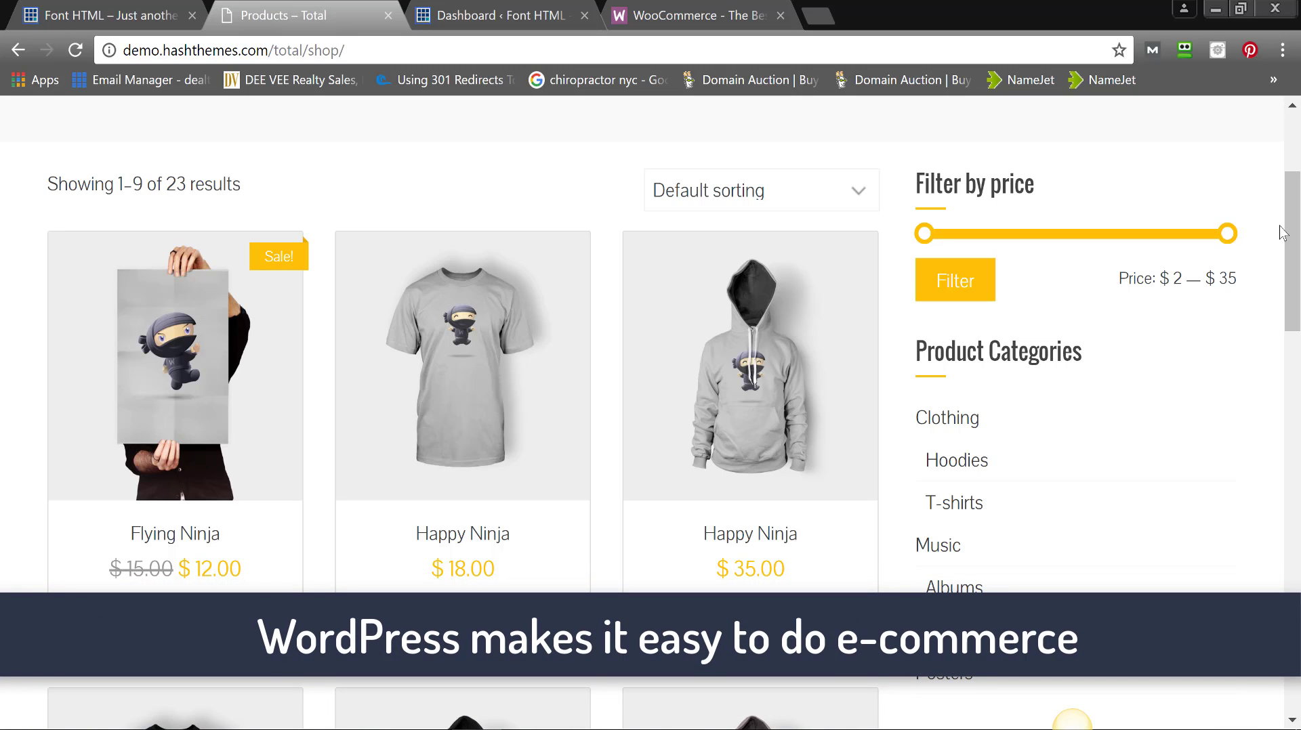
left_click_drag(1284, 246, 1290, 261)
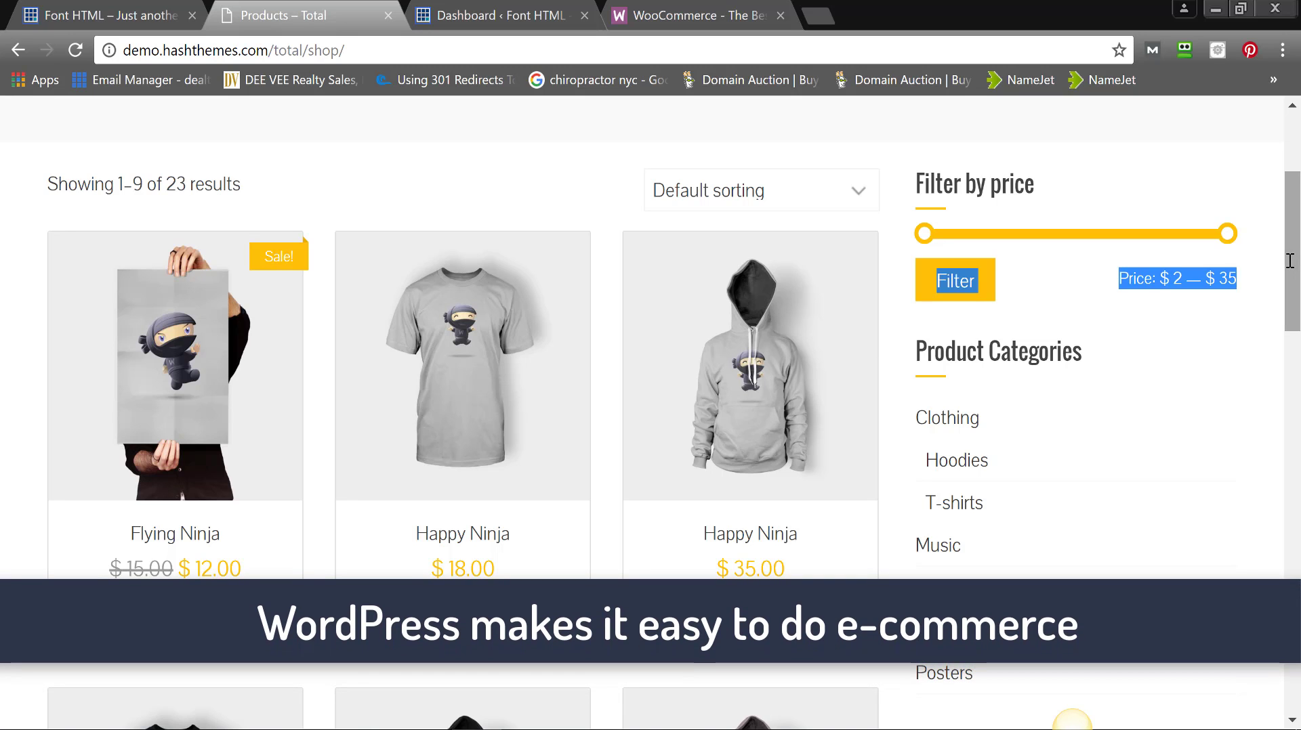
scroll(1290, 261, "down", 4)
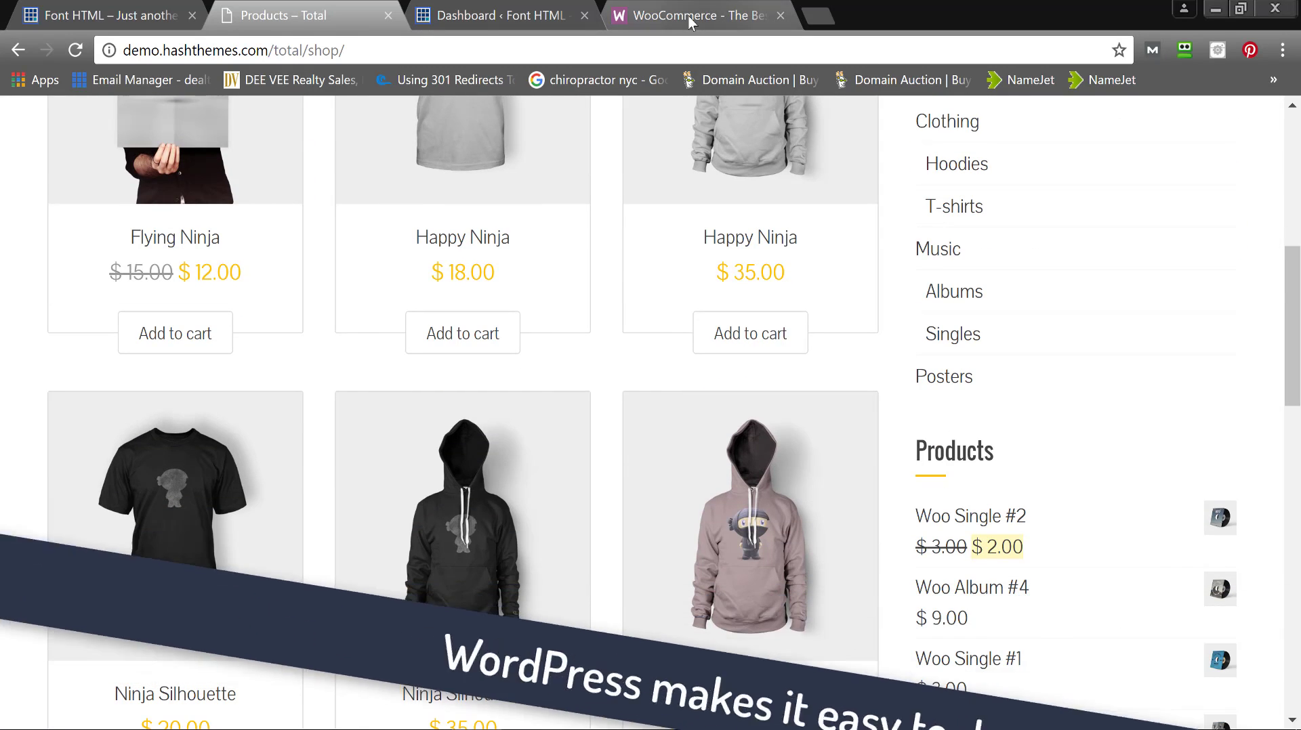
- Look over the WooCommerce.com homepage, then return to the 'Dashboard ‹ Font HTML' admin tab
left_click(689, 15)
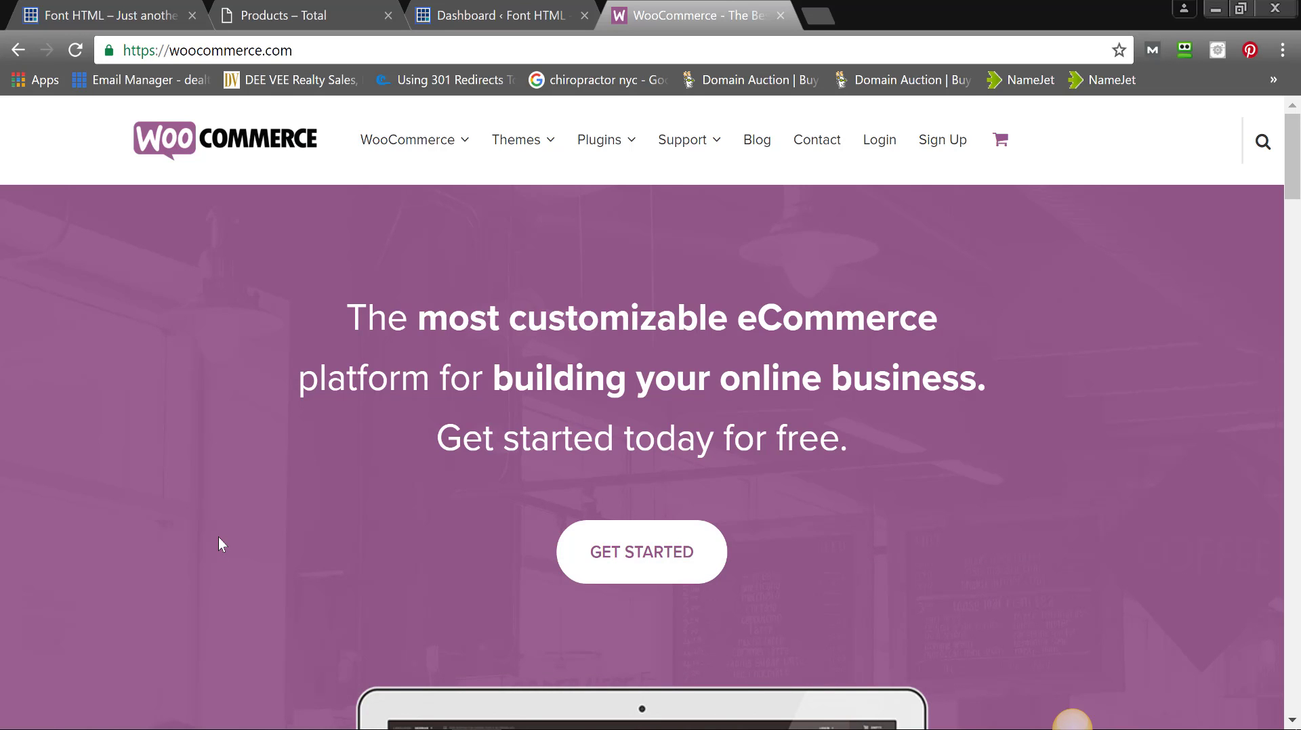
left_click_drag(1295, 144, 1295, 198)
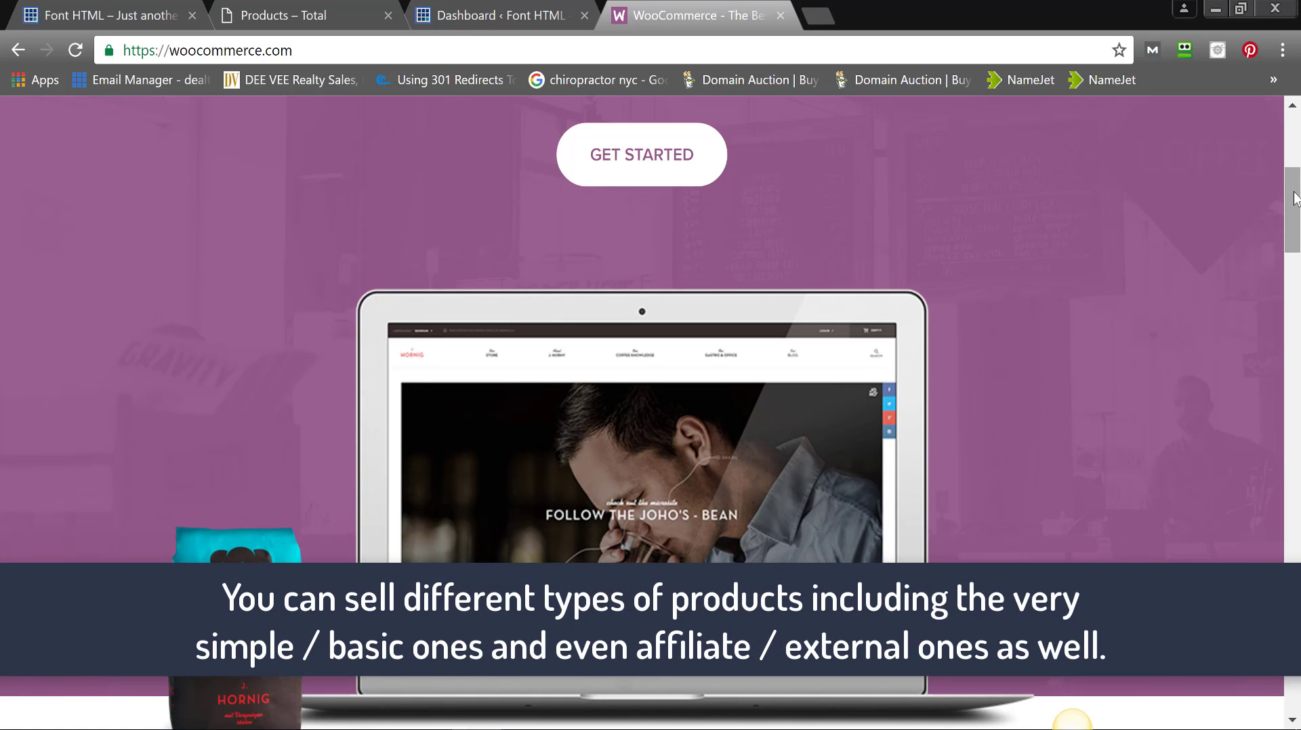
left_click_drag(1295, 198, 1295, 215)
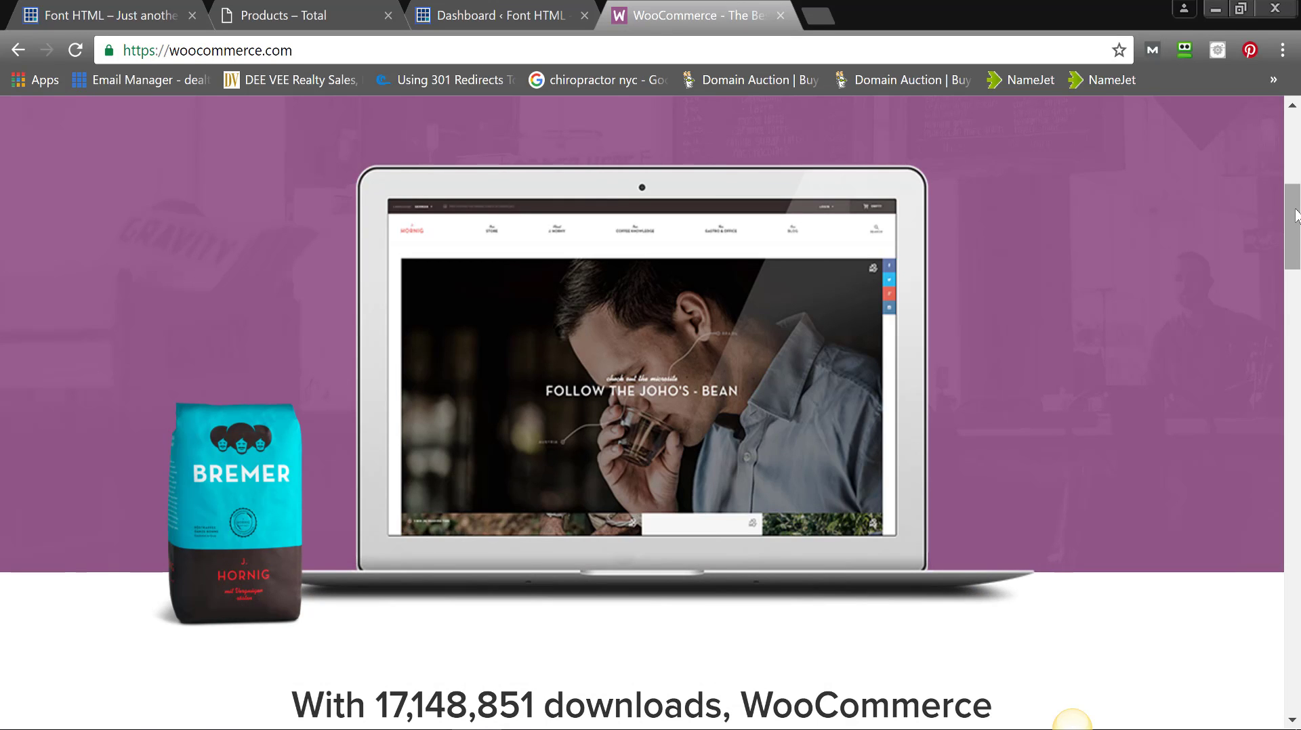
left_click_drag(1295, 216, 1288, 119)
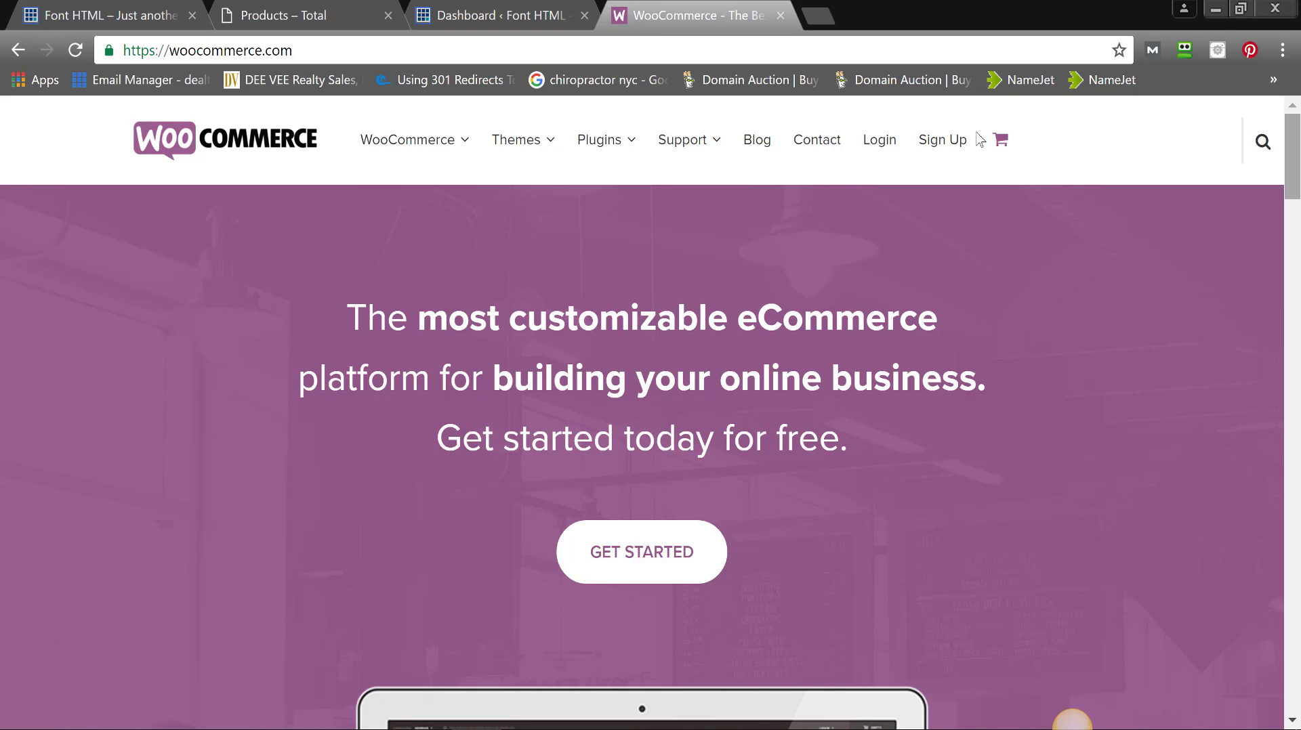
left_click(71, 16)
left_click(457, 14)
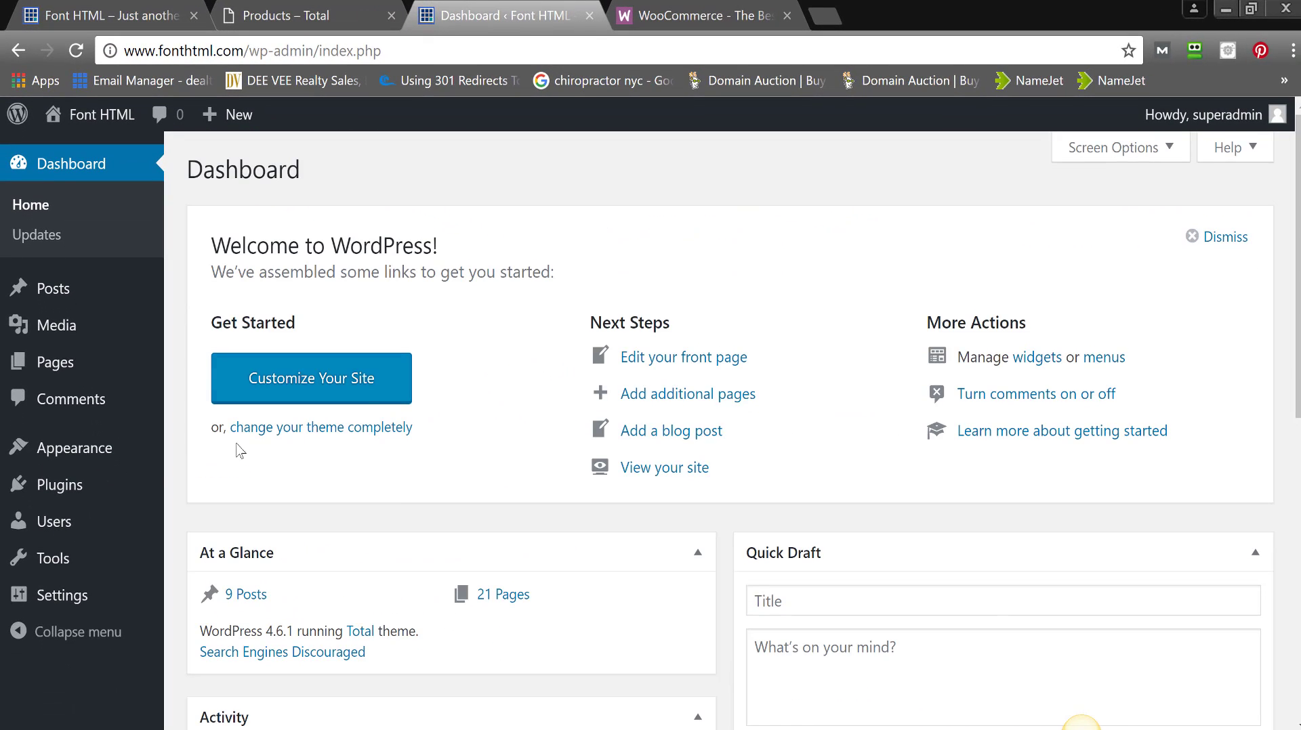
- Search Plugins > Add New for 'woocommerce'
mouse_move(135, 498)
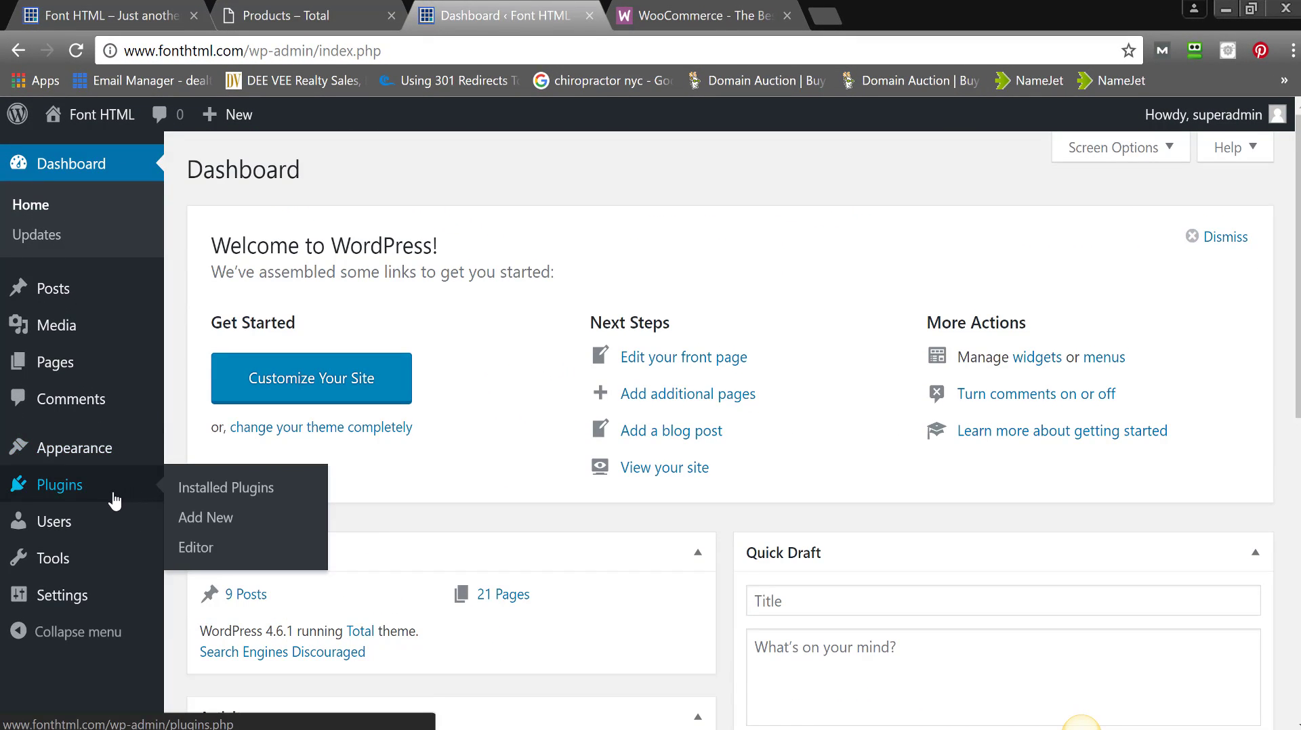
left_click(226, 527)
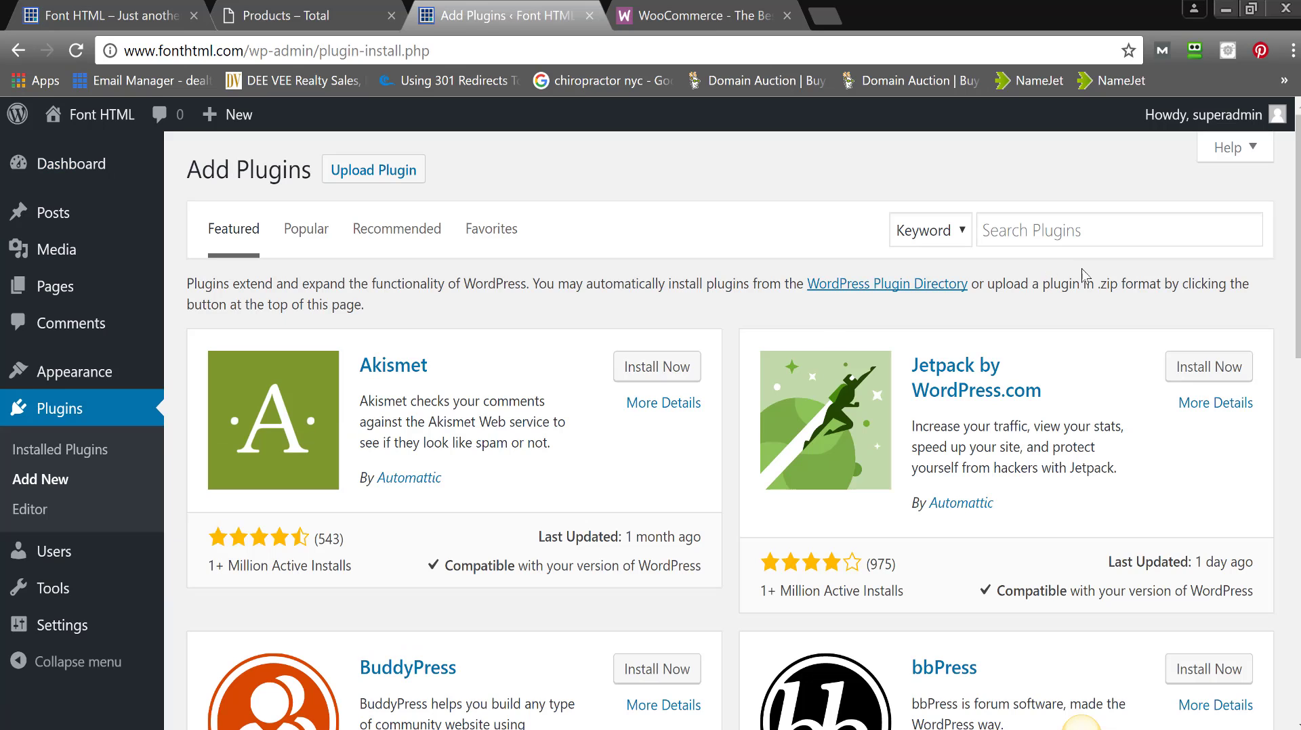
left_click(1101, 234)
type("w")
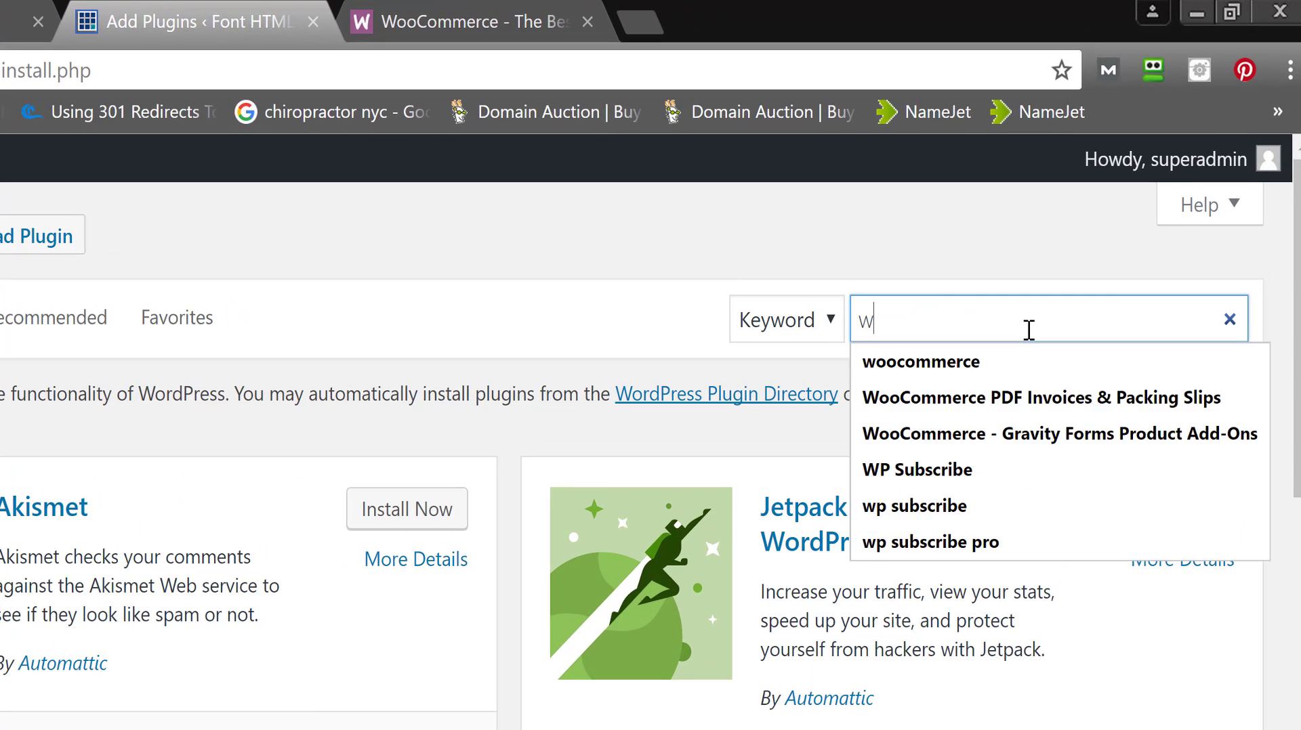
type("oocomme")
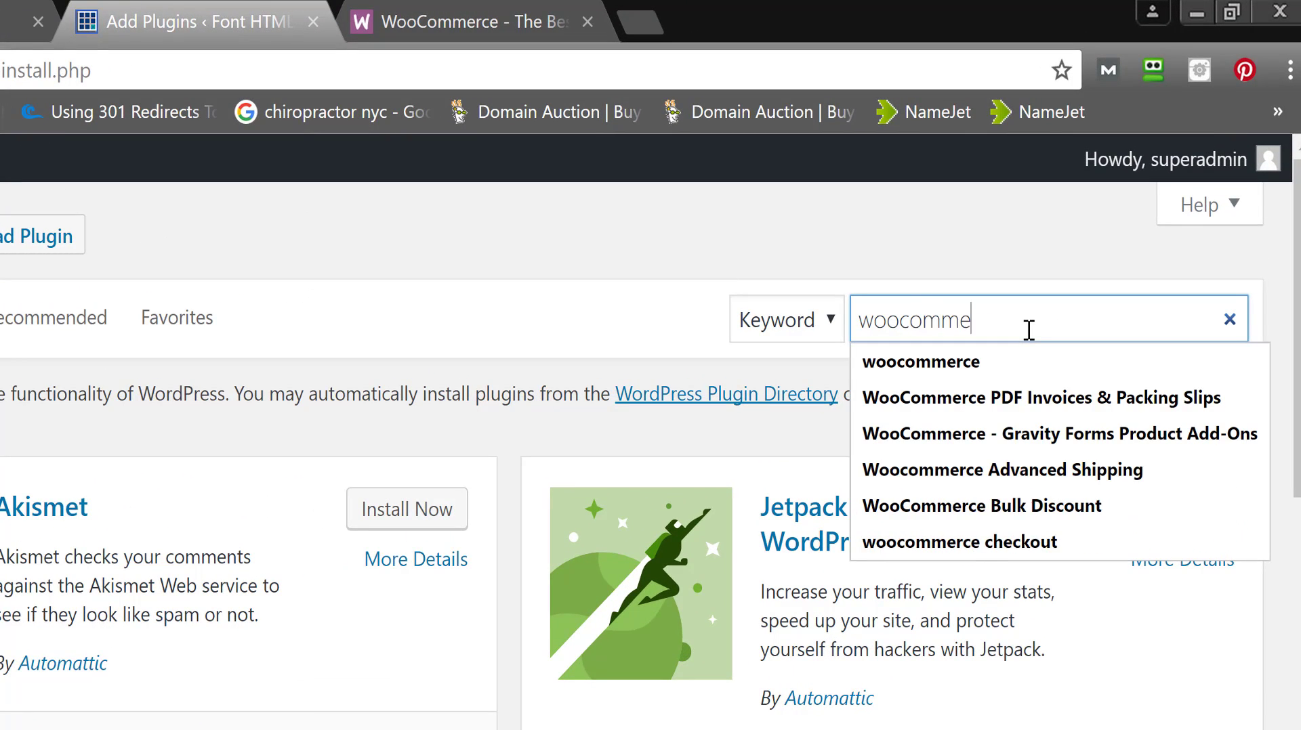
type("rce")
key("Return")
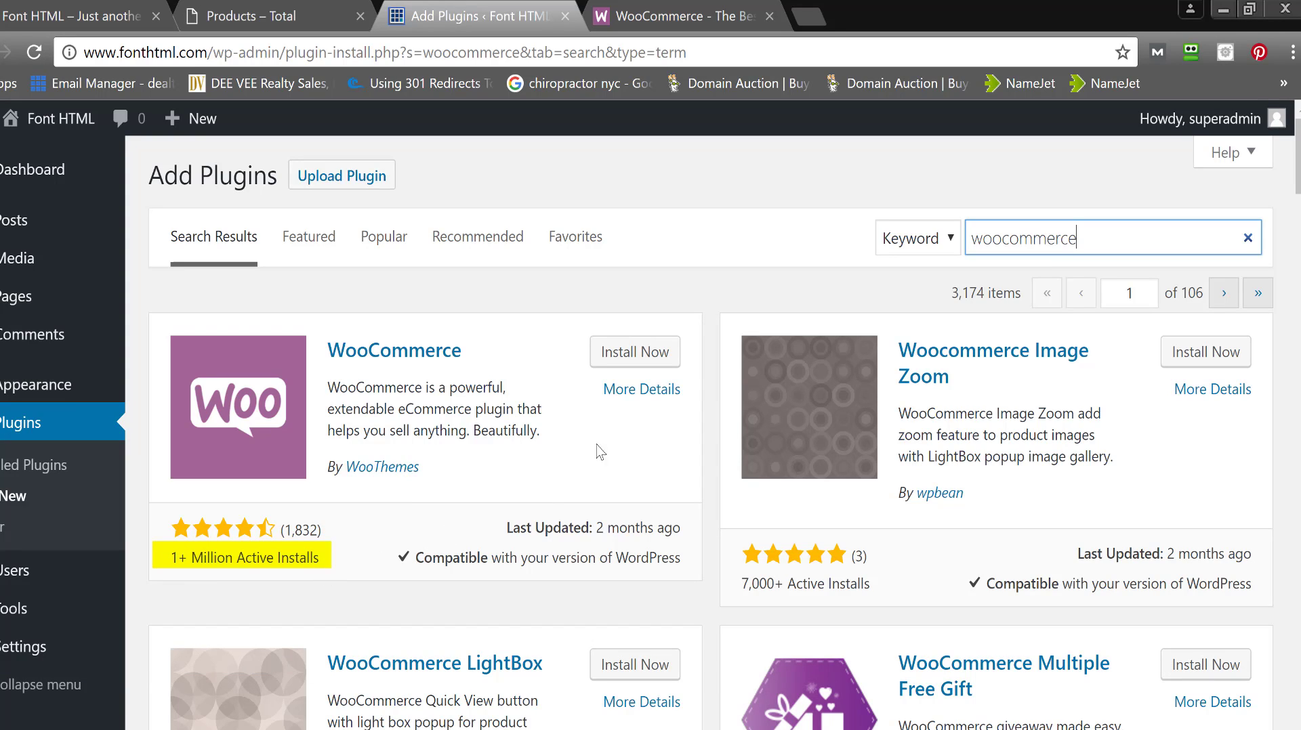
- Install and activate WooCommerce 2.6.4, then launch its setup wizard
left_click(654, 353)
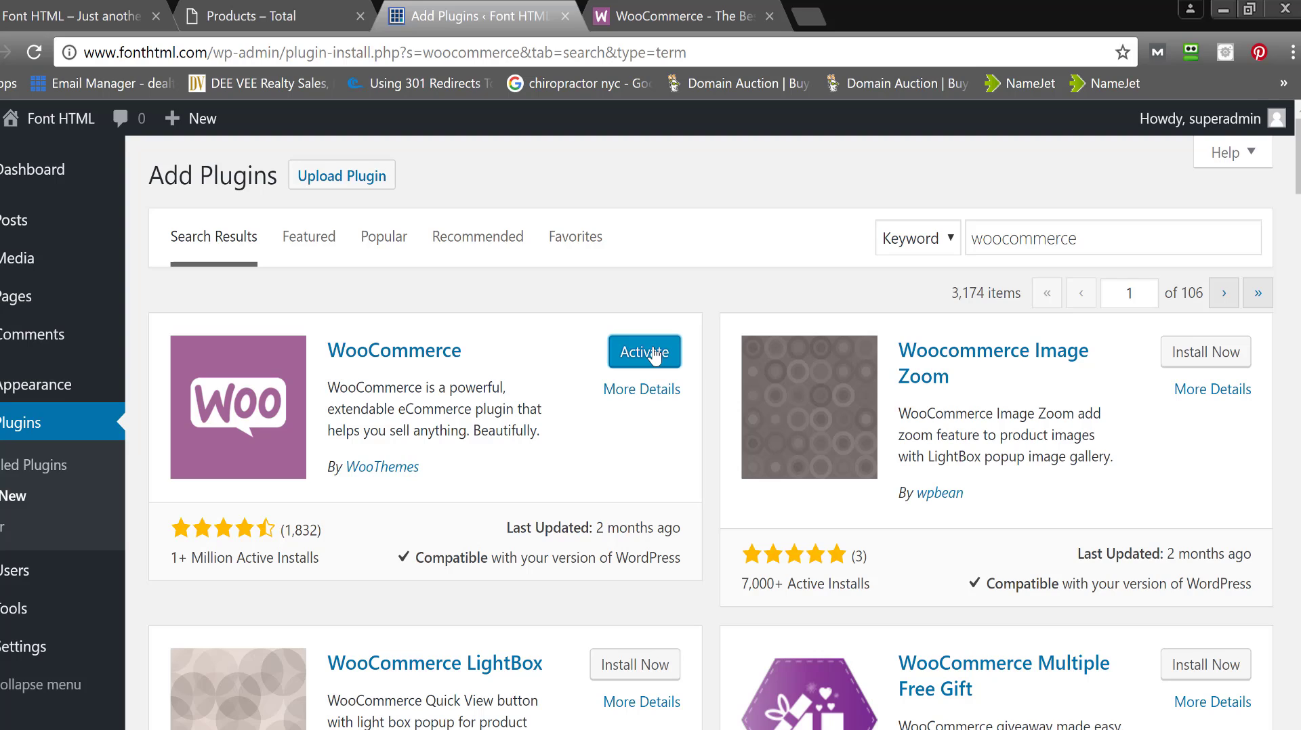
left_click(654, 354)
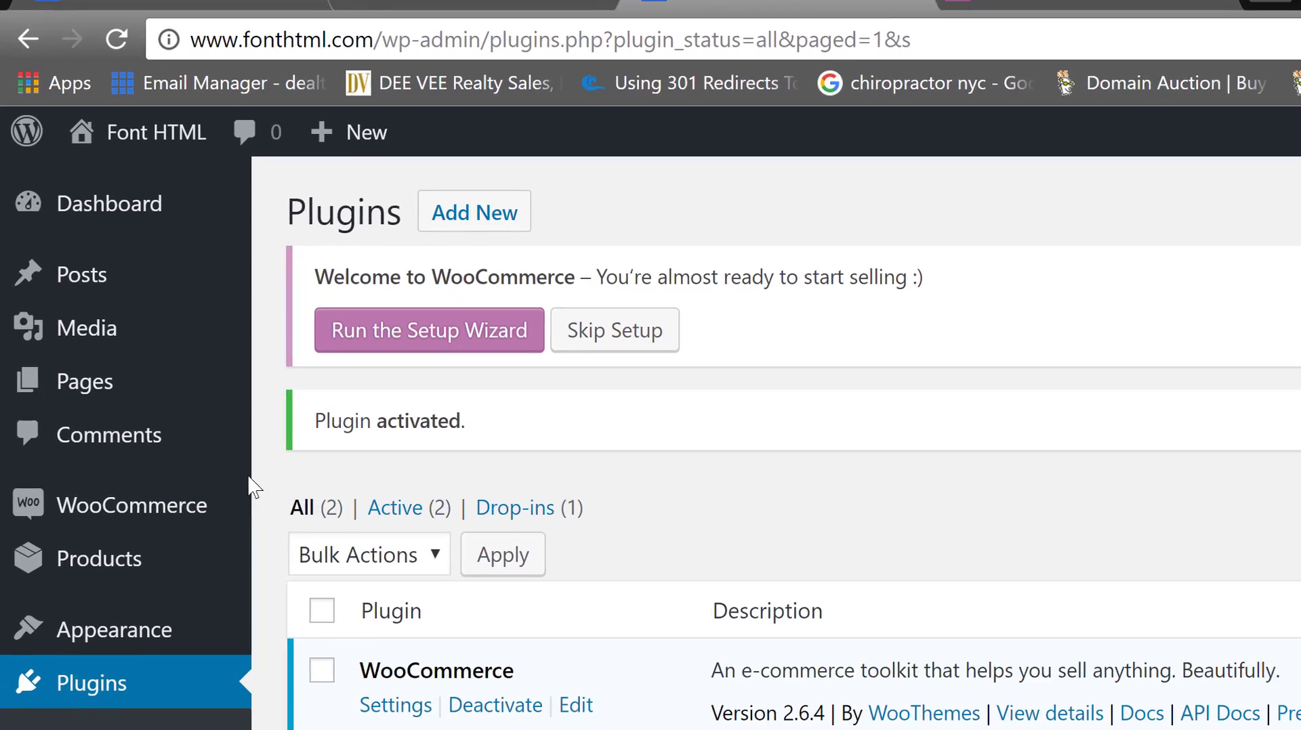
mouse_move(238, 551)
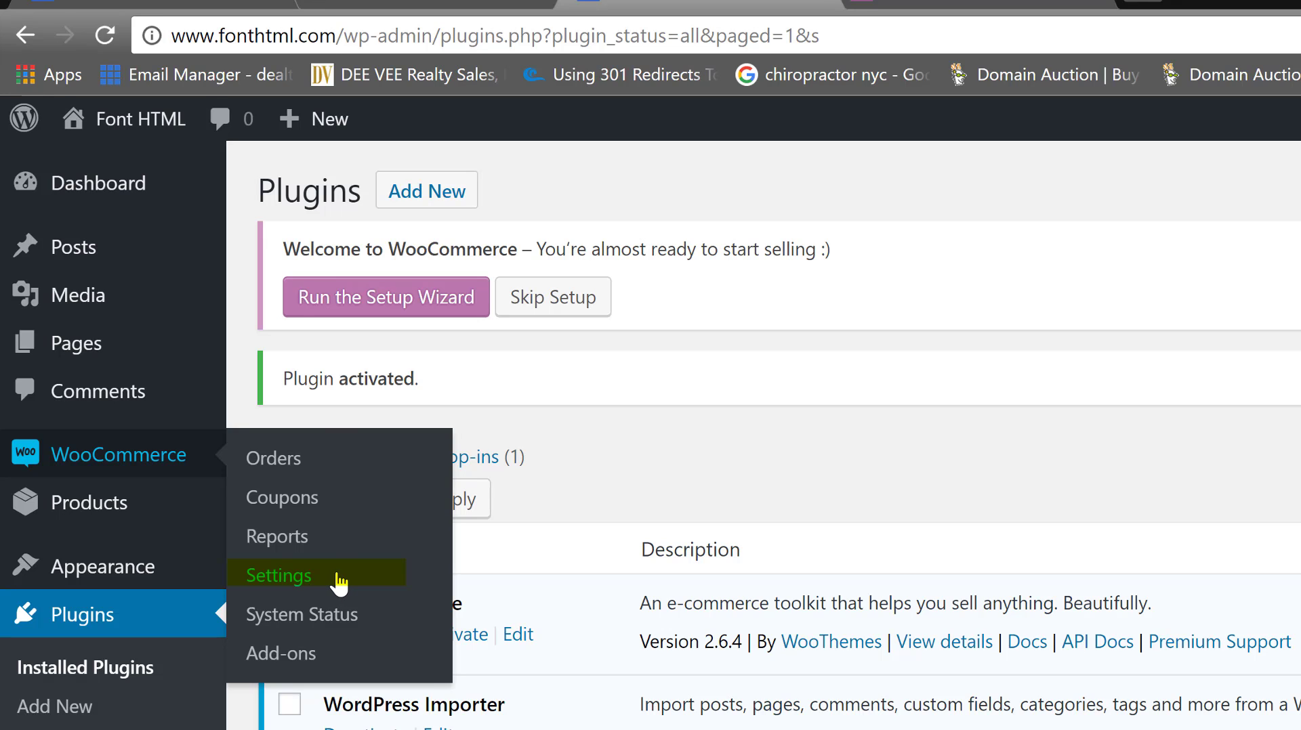
left_click(308, 584)
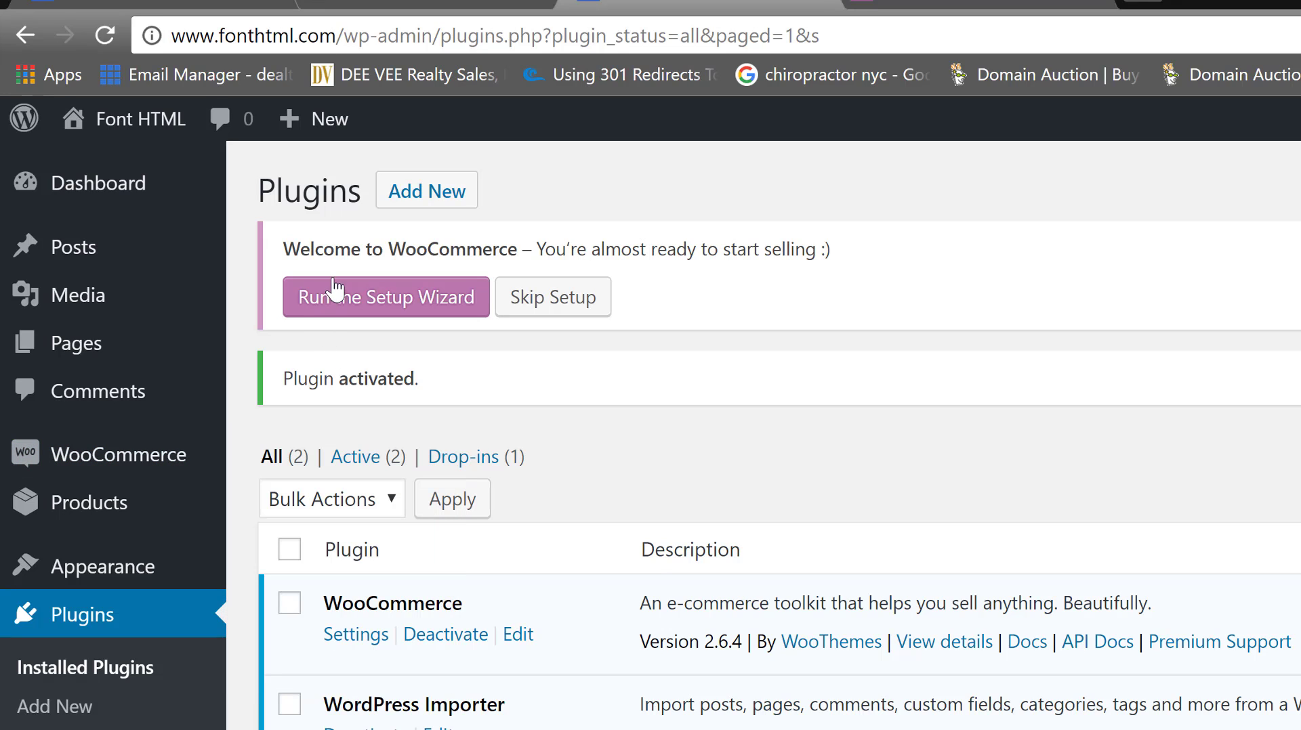
left_click(336, 302)
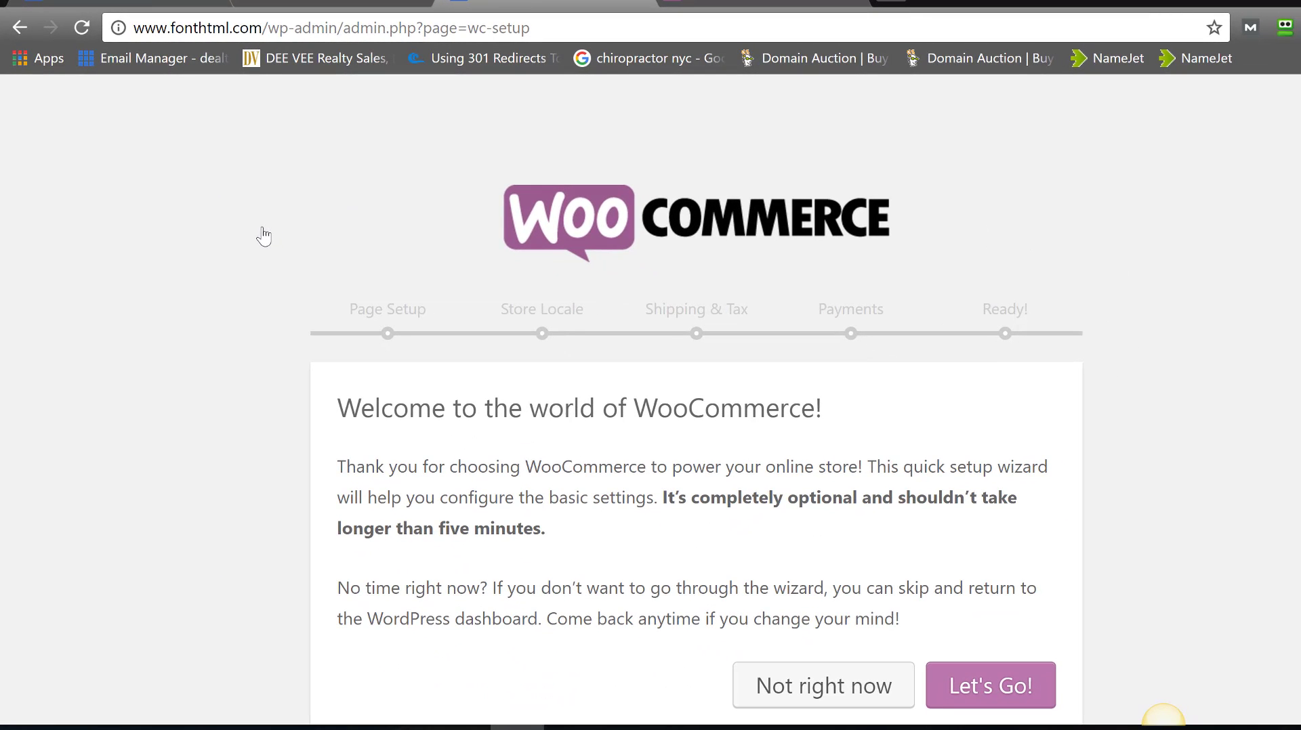
- Review the auto-created Shop, Cart, Checkout and My Account pages and continue to Store Locale
scroll(1162, 718, "down", 1)
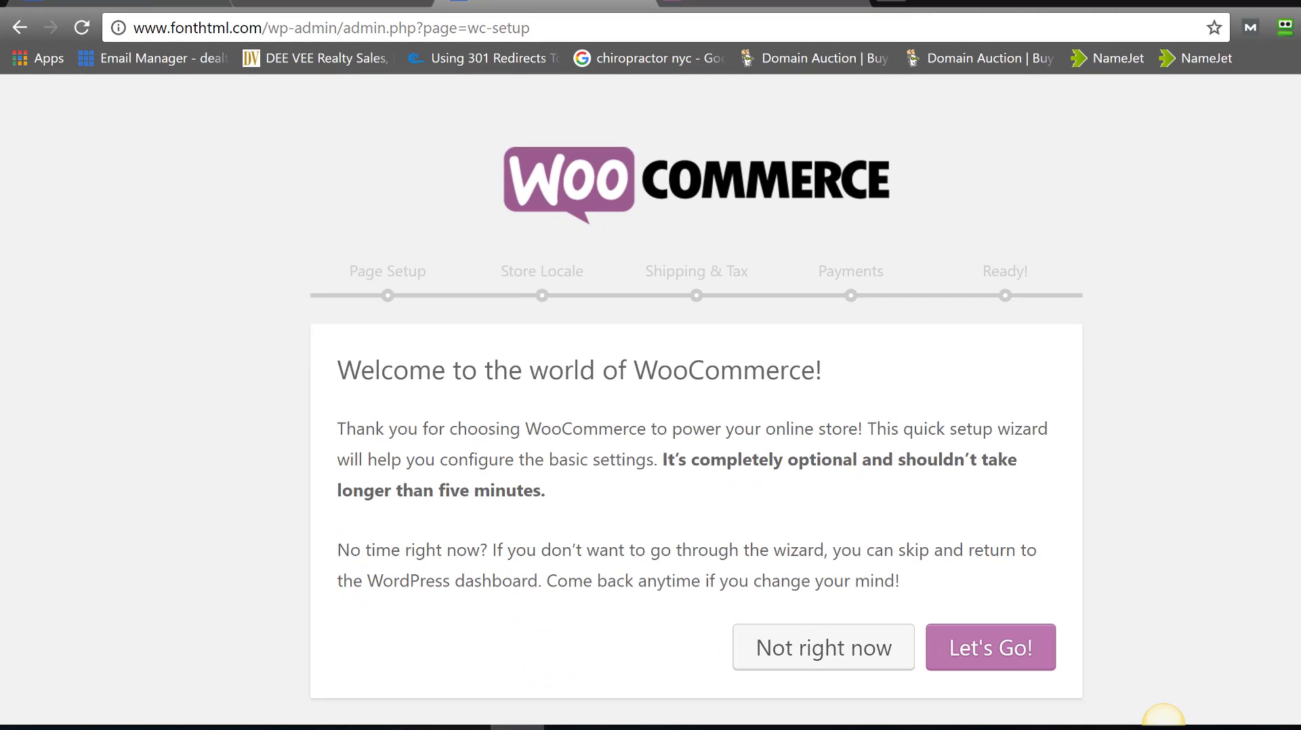
left_click(988, 655)
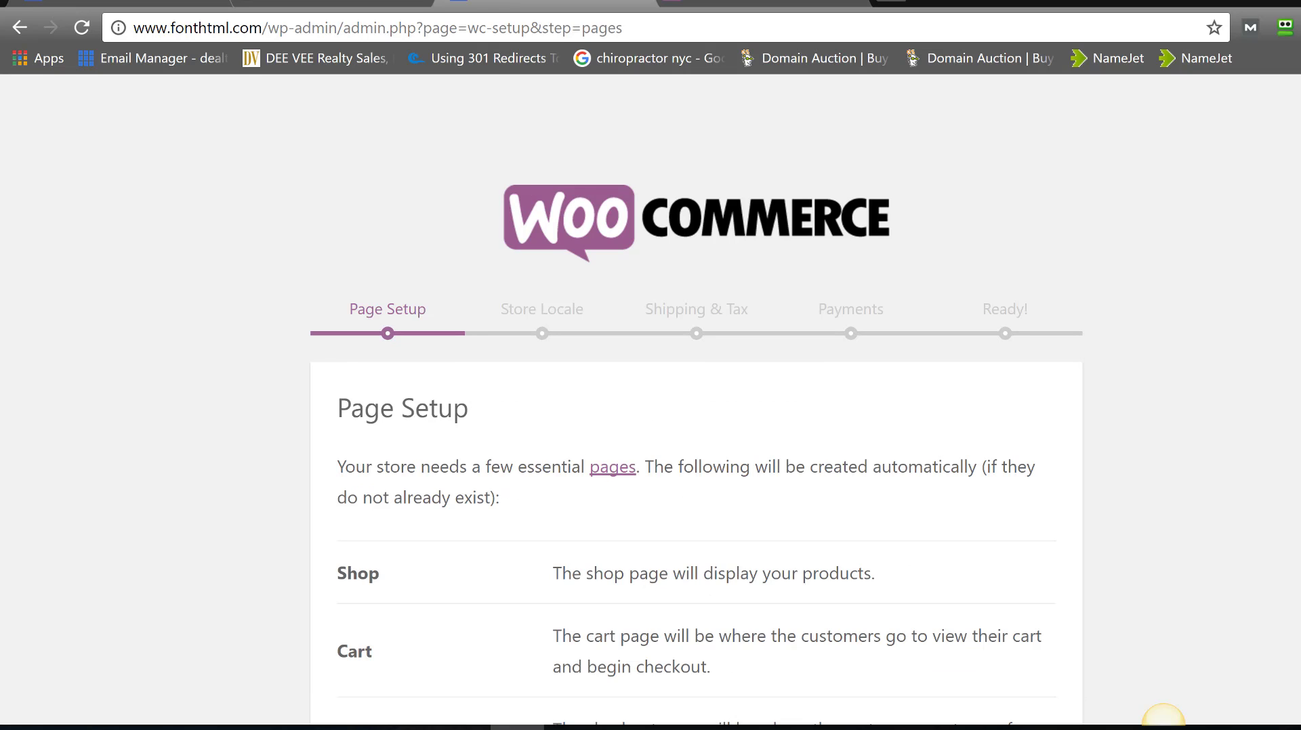
scroll(1163, 718, "down", 3)
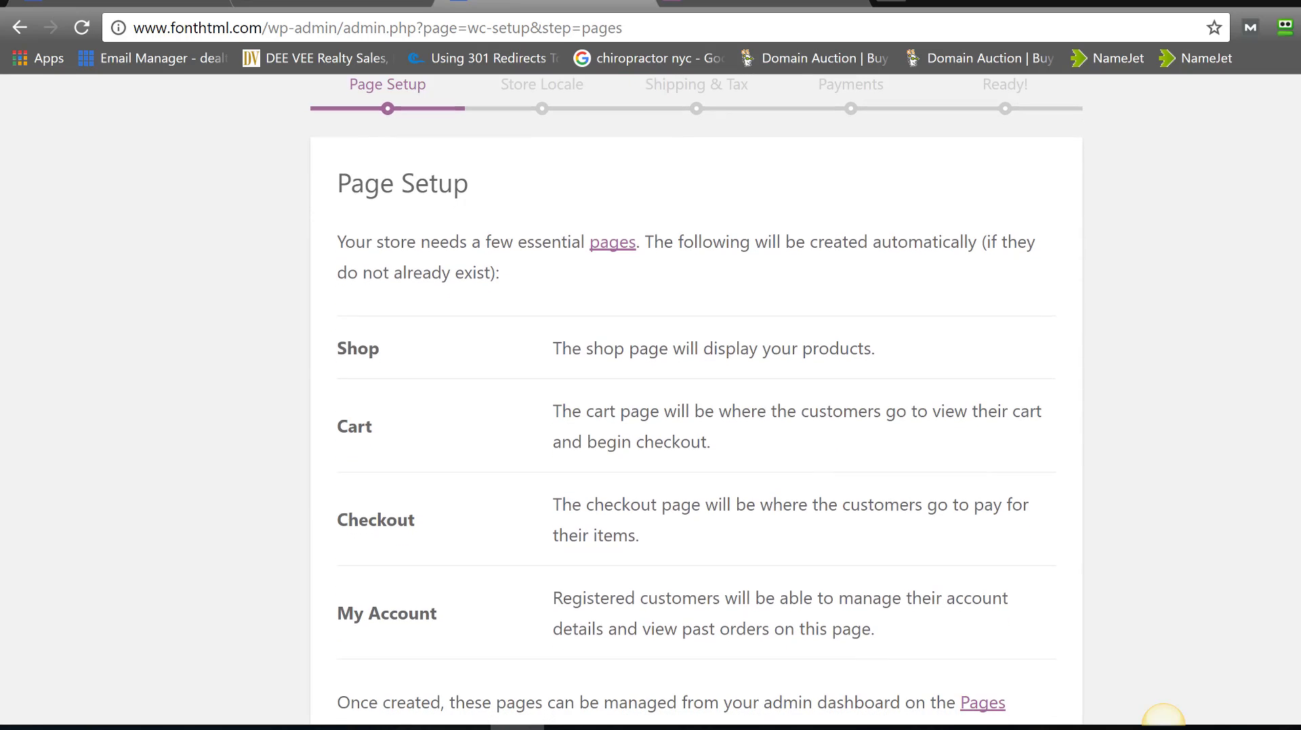
scroll(1162, 717, "down", 2)
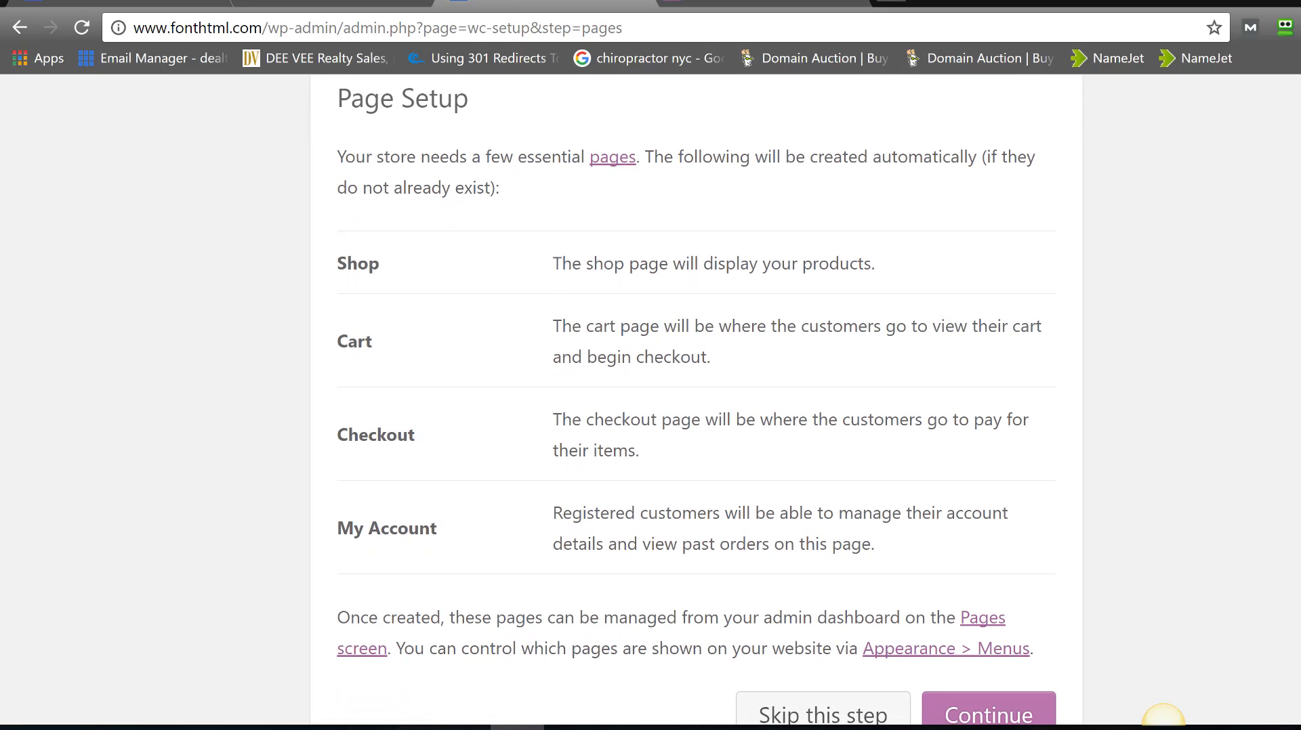
scroll(1162, 717, "up", 1)
scroll(1163, 717, "down", 1)
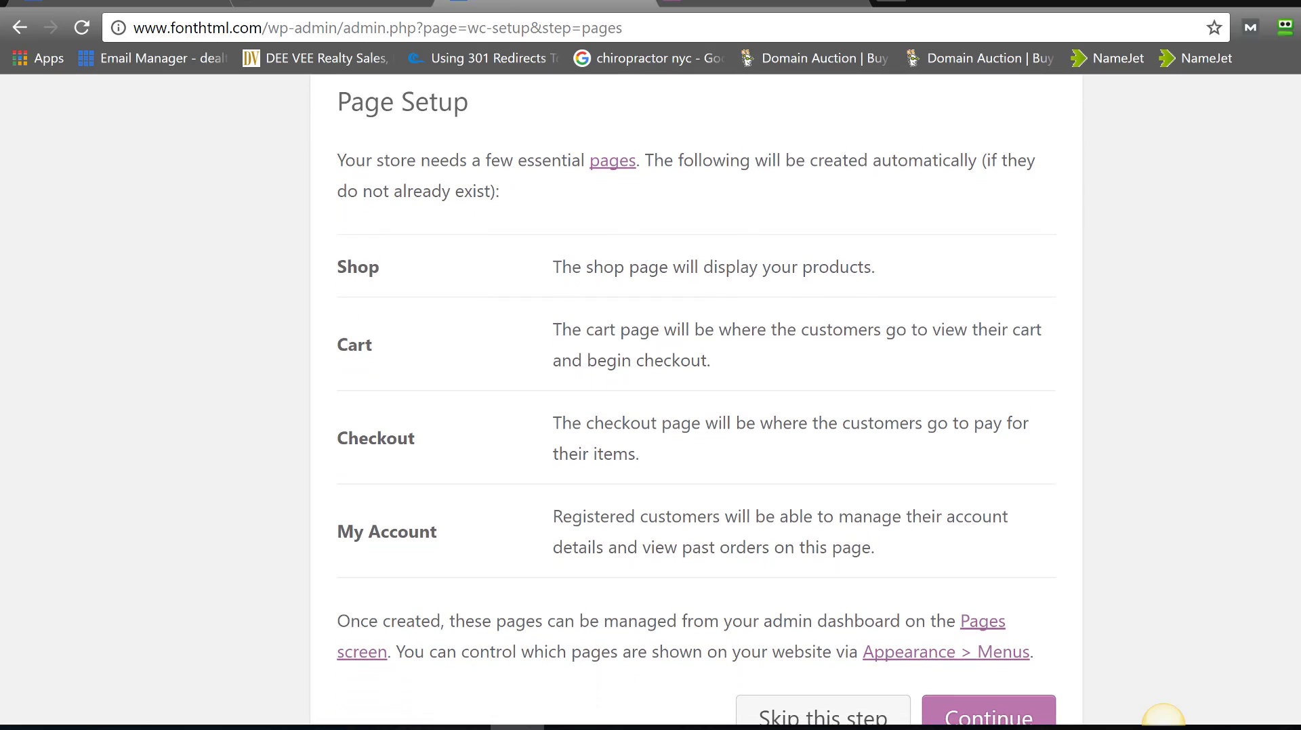
scroll(1163, 716, "down", 1)
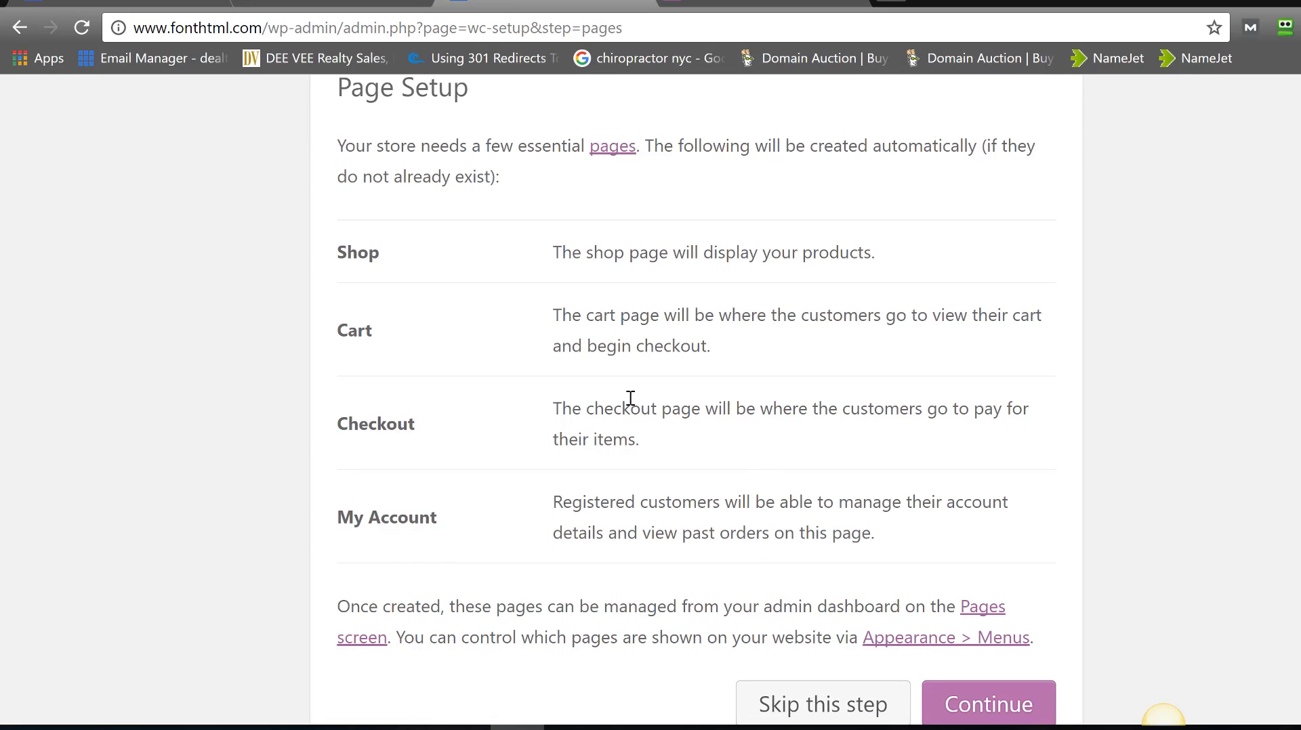
left_click_drag(554, 264, 813, 264)
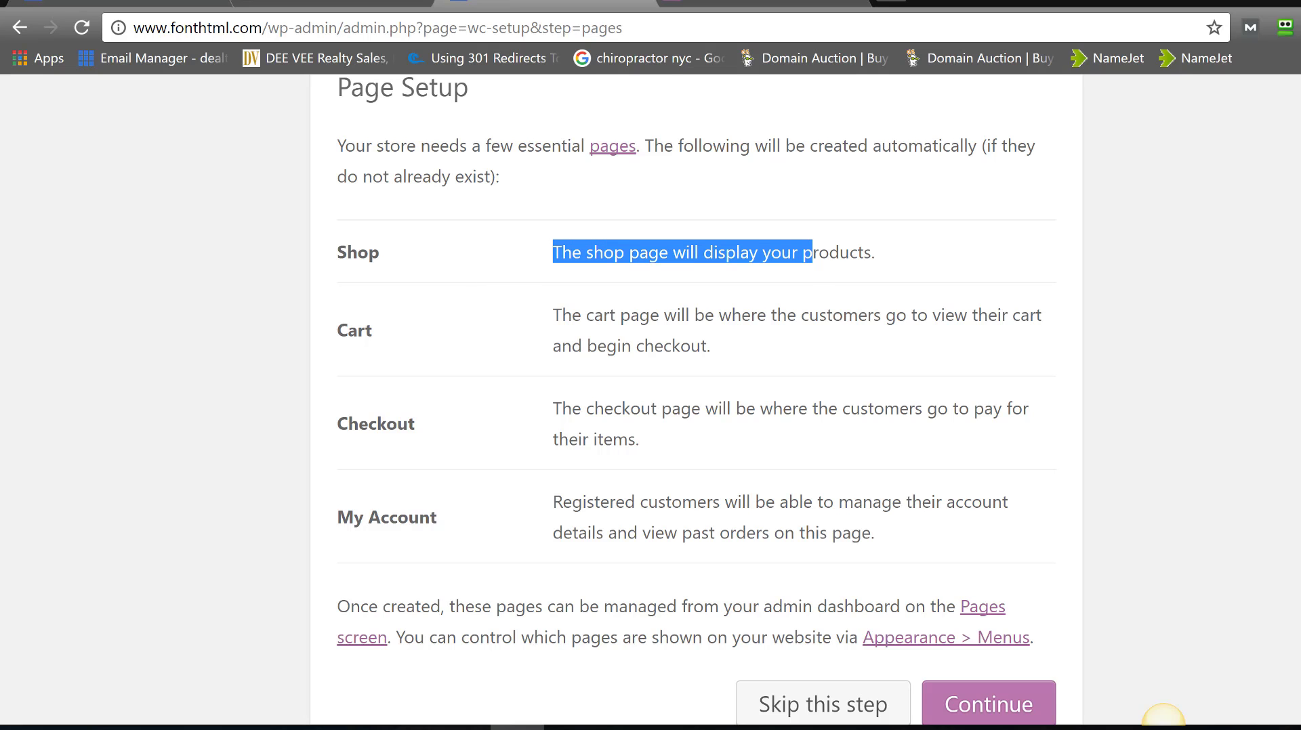
scroll(1163, 717, "down", 1)
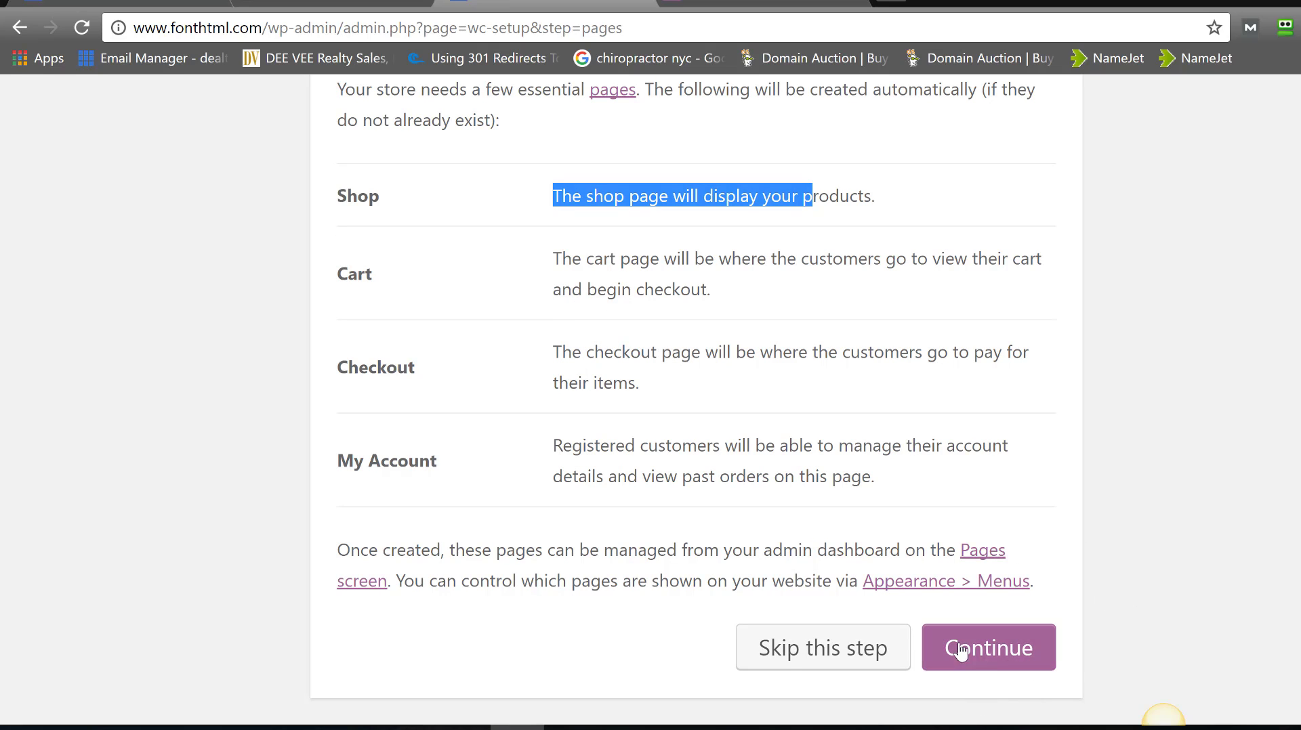
left_click(999, 659)
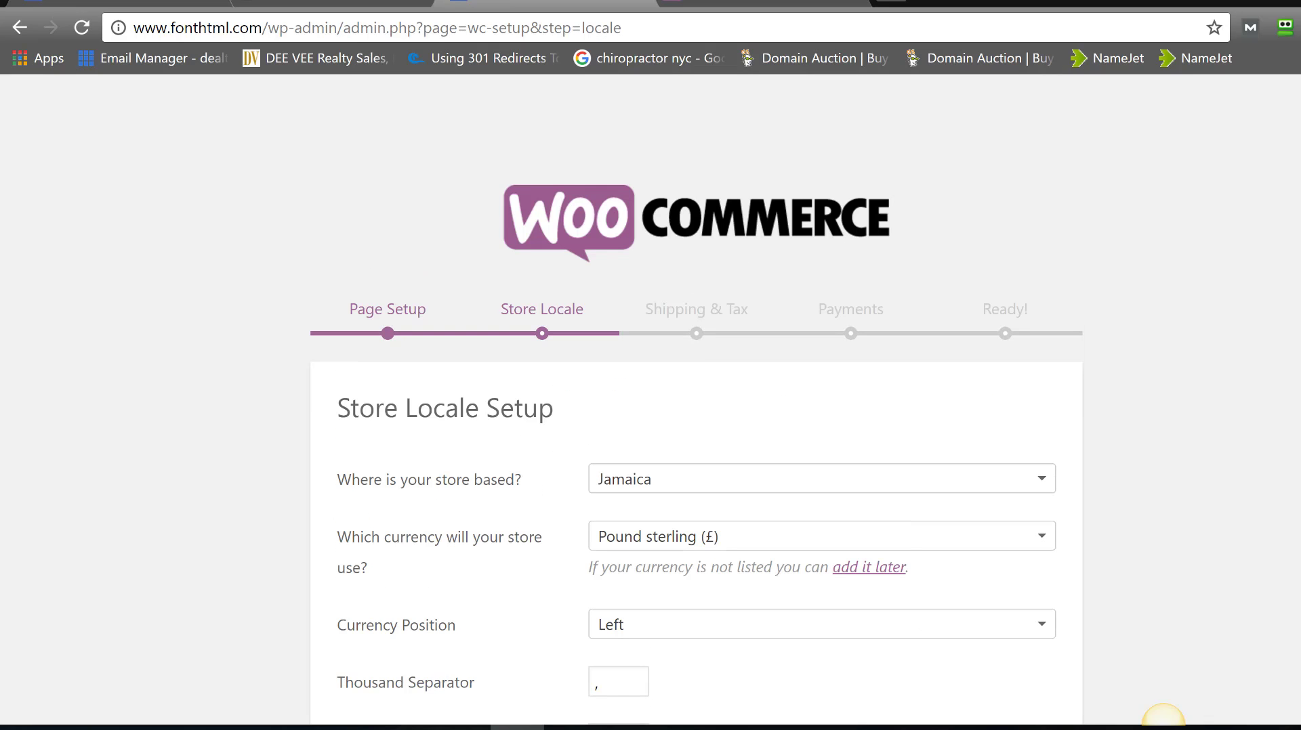
- Set currency to United States dollar ($) and weight unit to lbs, then continue
scroll(696, 407, "down", 3)
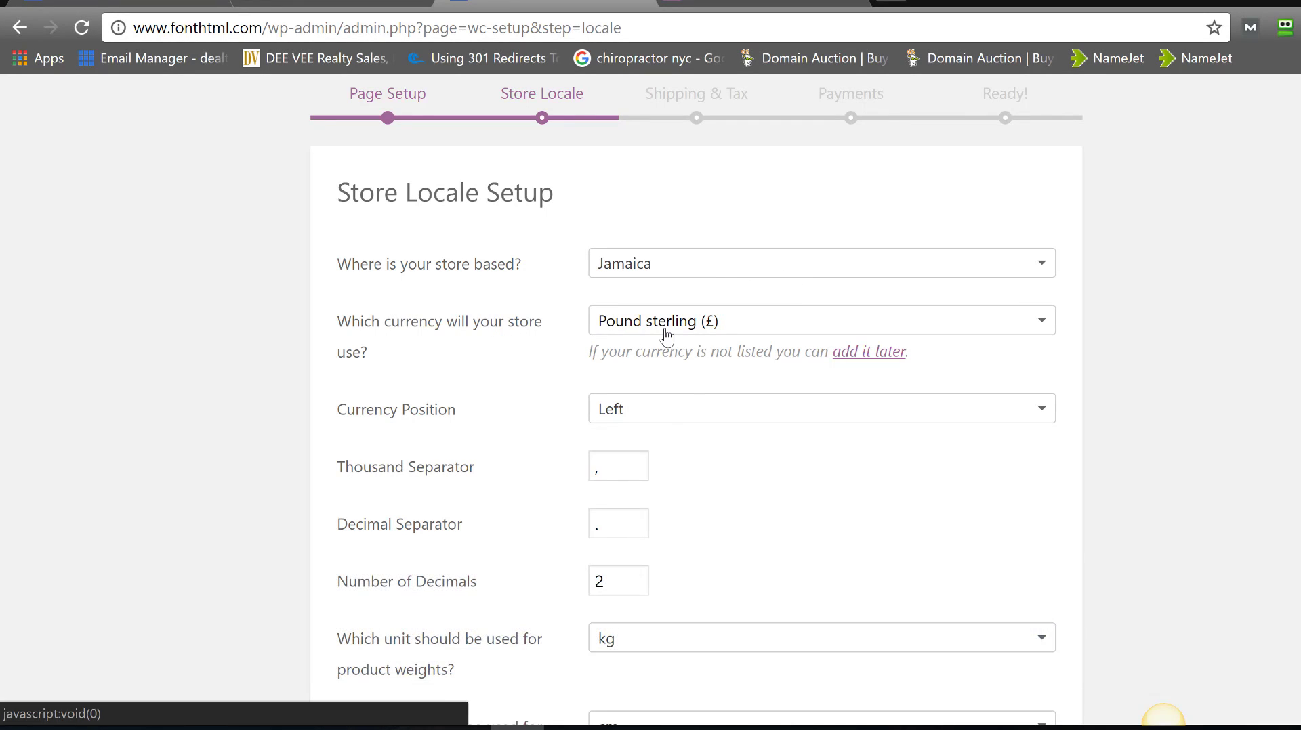
left_click(664, 335)
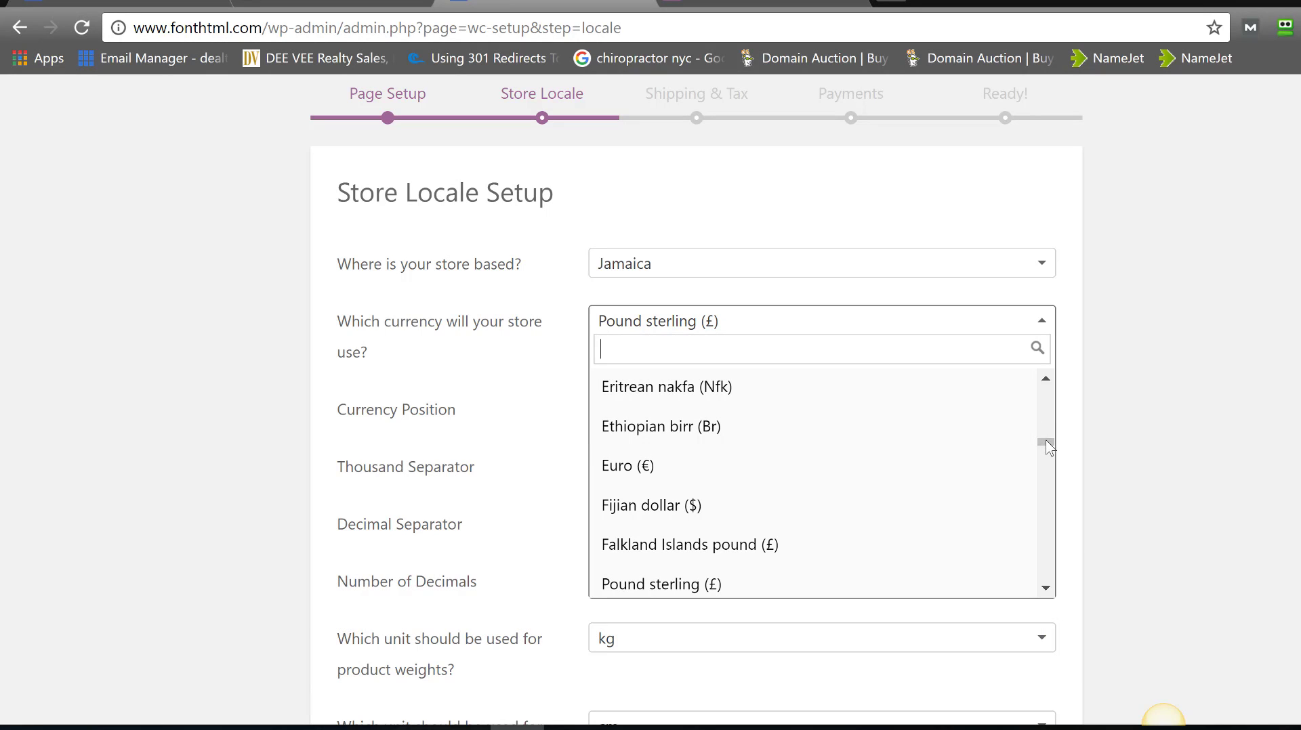
left_click_drag(1046, 442, 943, 348)
type("Unit")
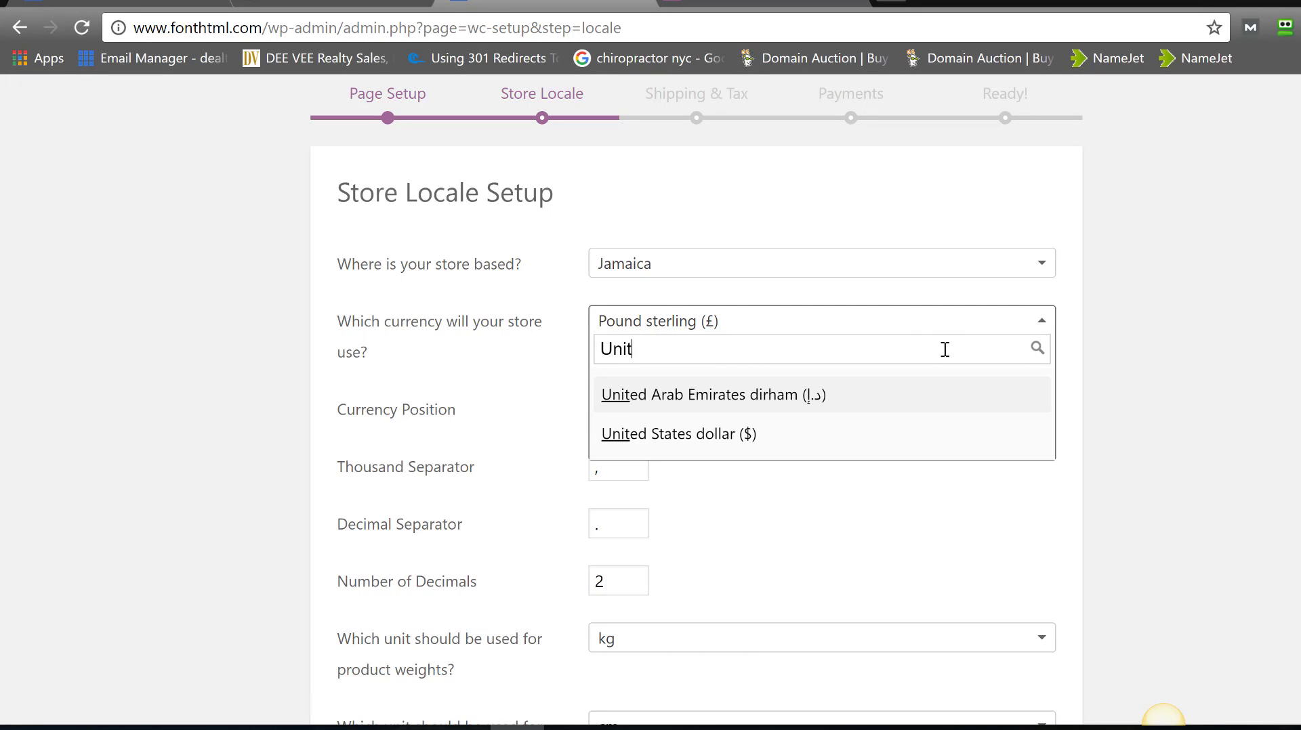
left_click(865, 447)
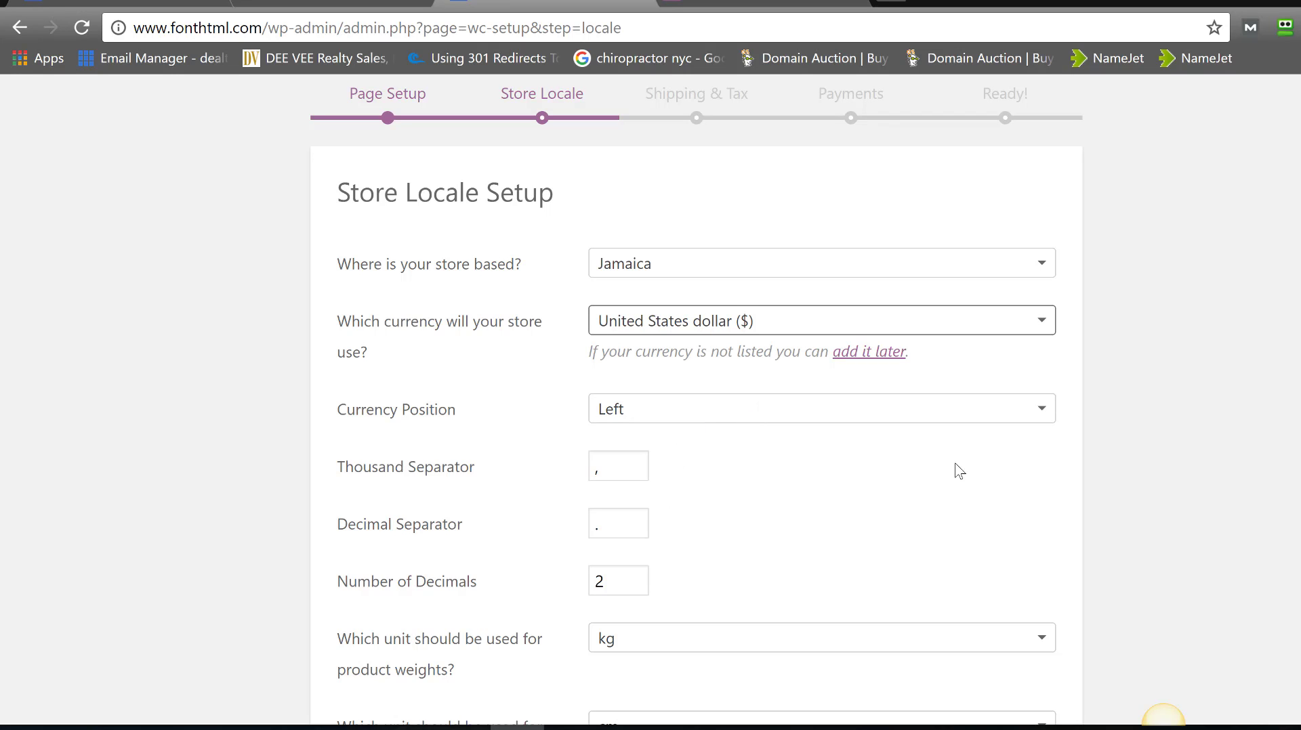
scroll(1163, 718, "down", 3)
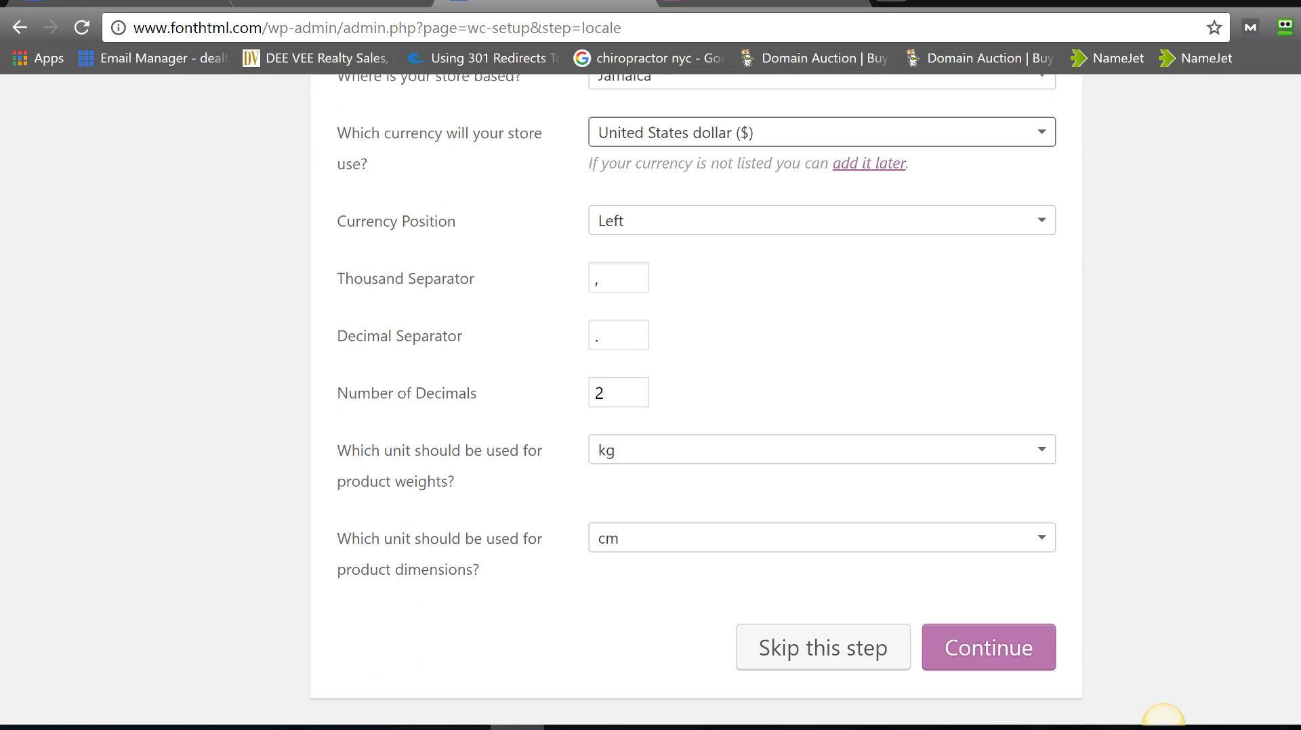
left_click(832, 450)
left_click(772, 567)
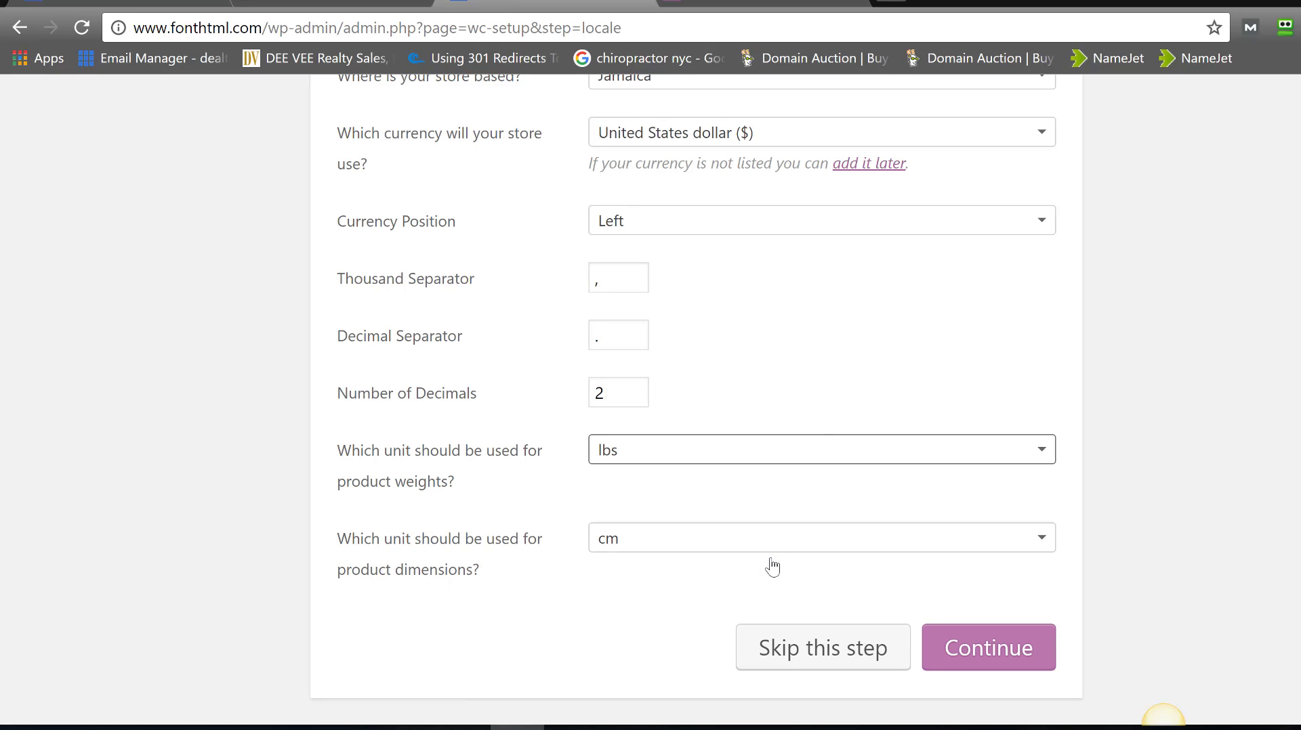
left_click(980, 653)
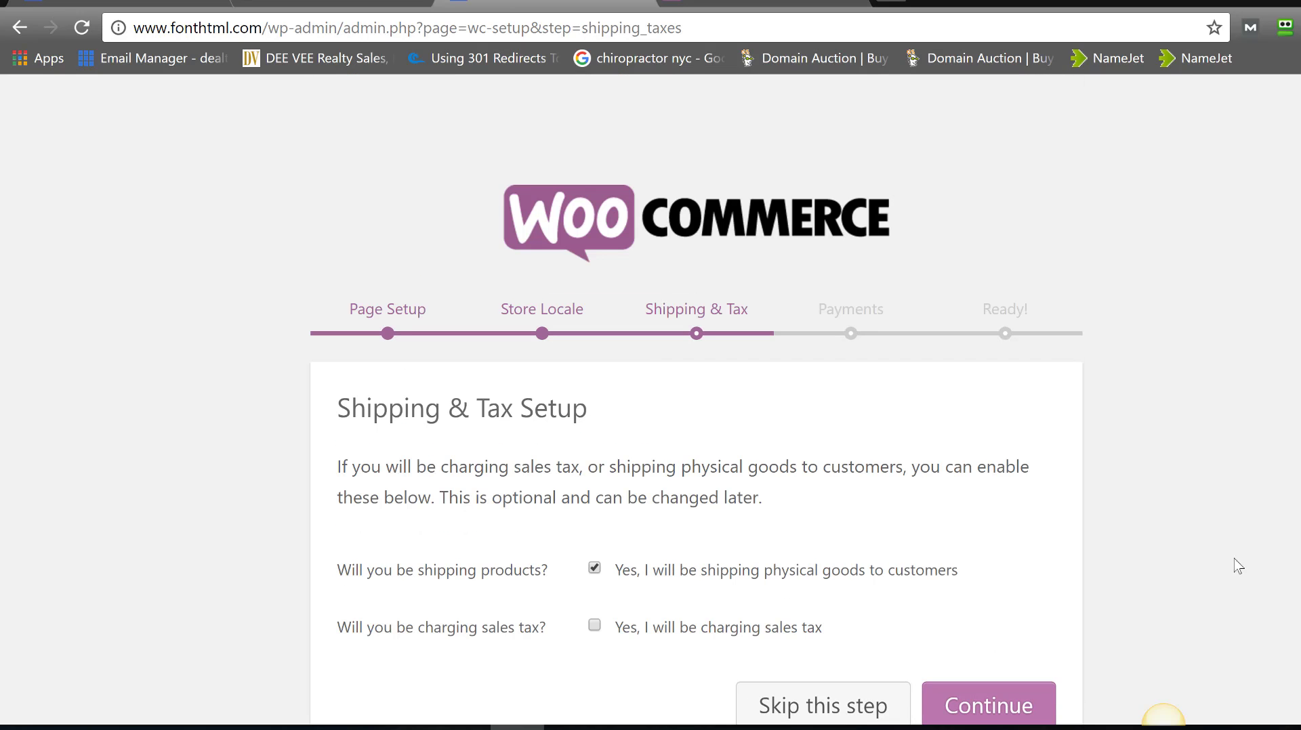
- Leave physical-goods shipping checked and sales tax unchecked, then continue to Payments
scroll(696, 474, "down", 1)
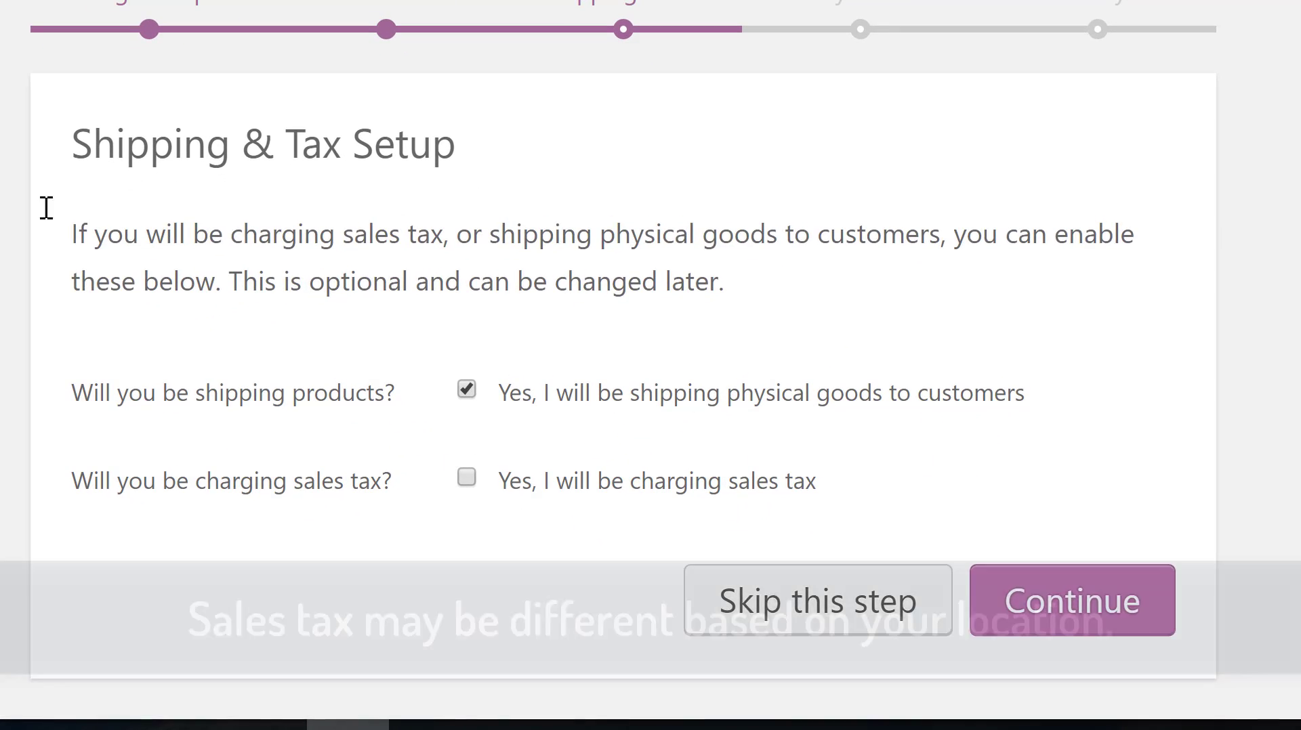
left_click_drag(334, 406, 434, 488)
left_click_drag(219, 357, 487, 519)
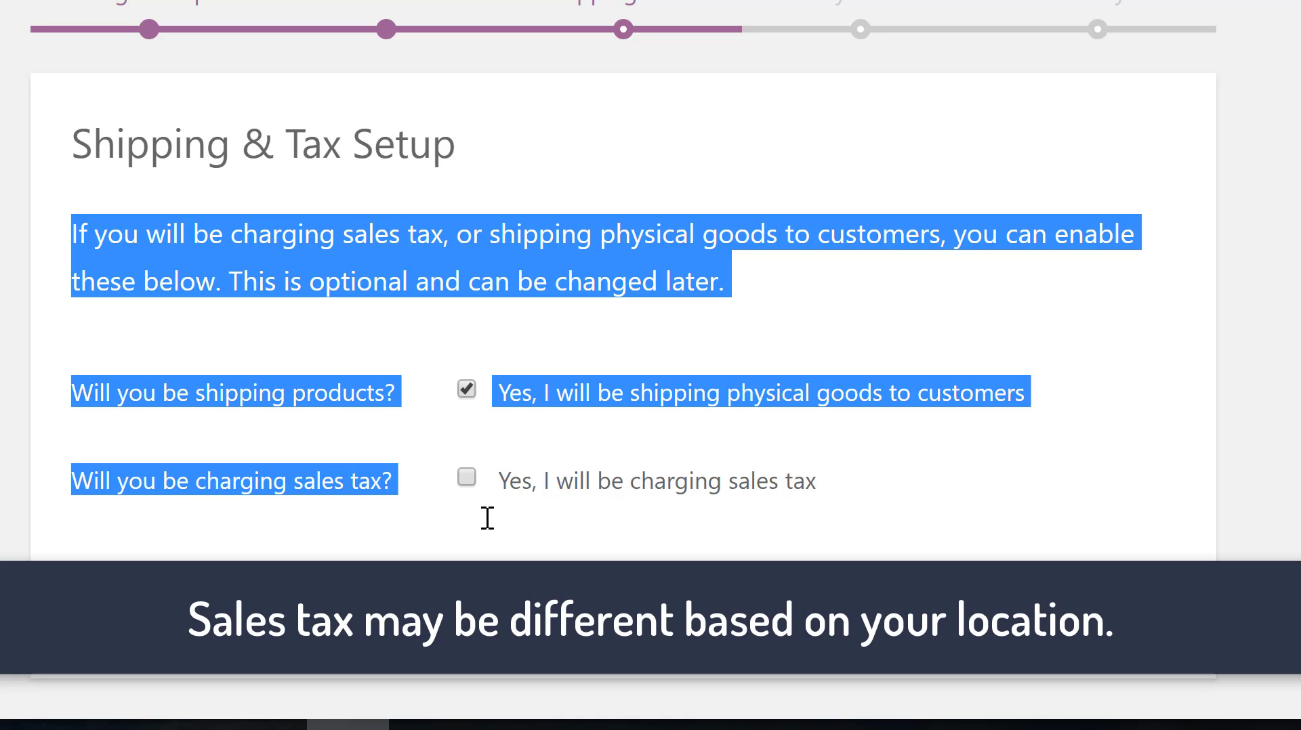
left_click(792, 262)
left_click_drag(791, 263, 60, 145)
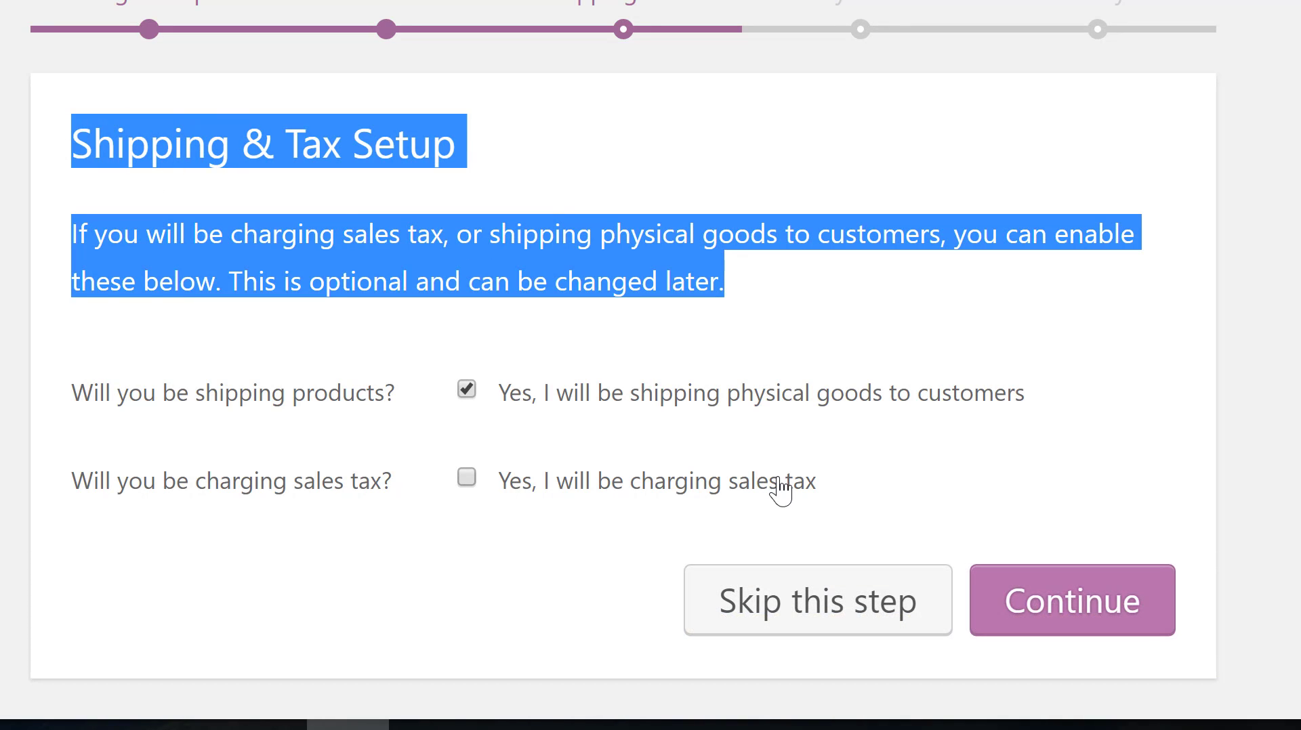
left_click(1122, 628)
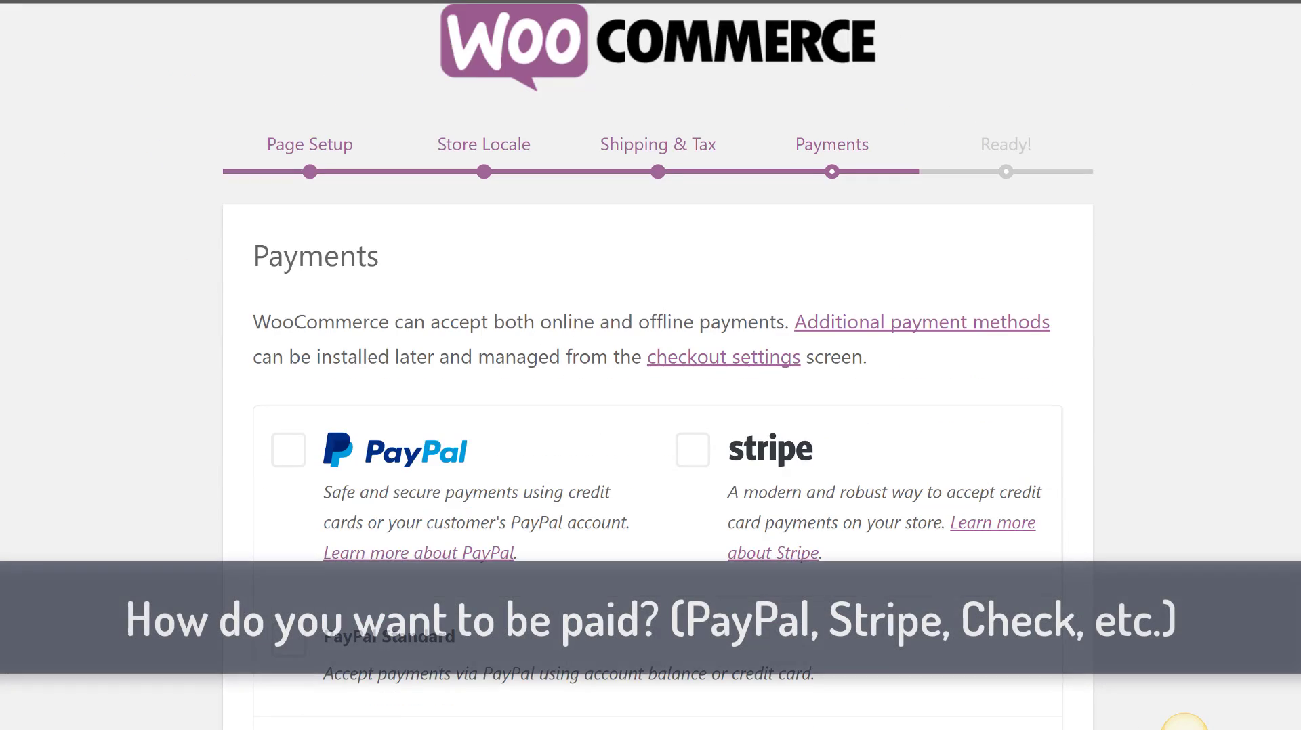
scroll(1184, 724, "down", 5)
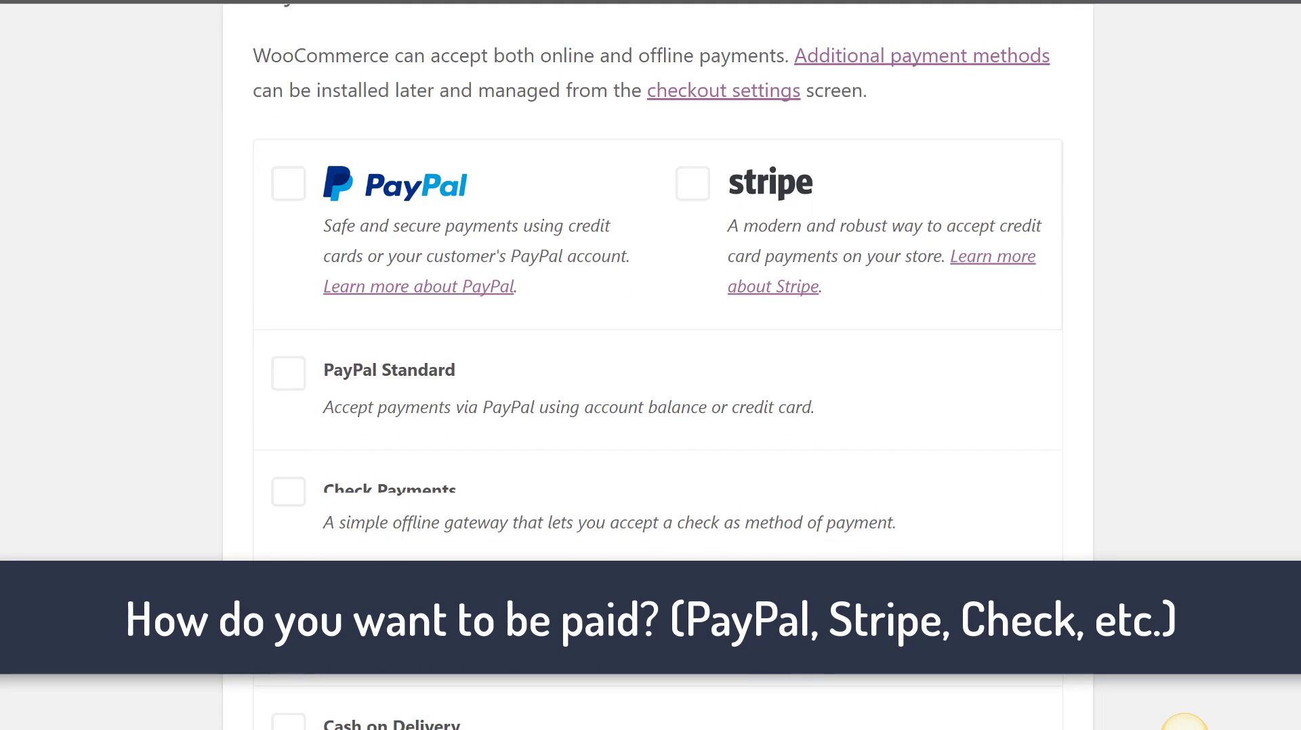
scroll(1184, 723, "down", 1)
scroll(1184, 724, "up", 3)
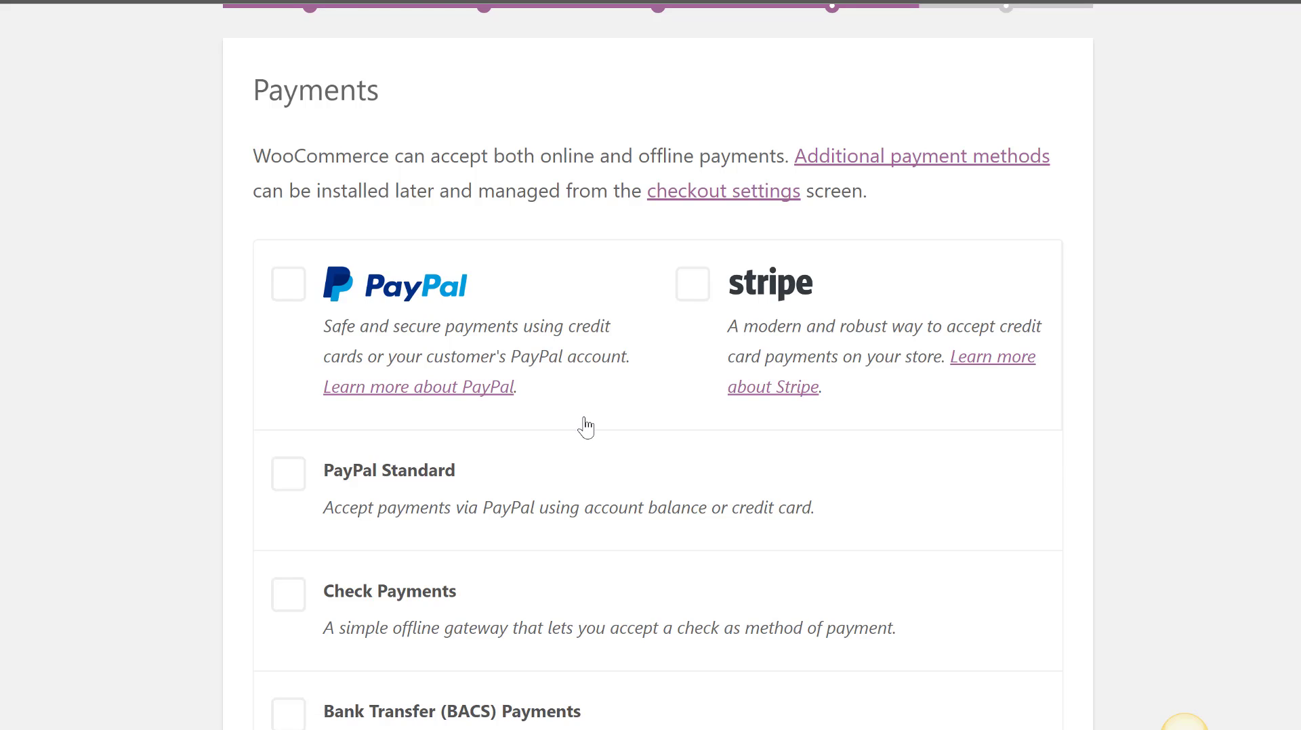
scroll(836, 357, "down", 1)
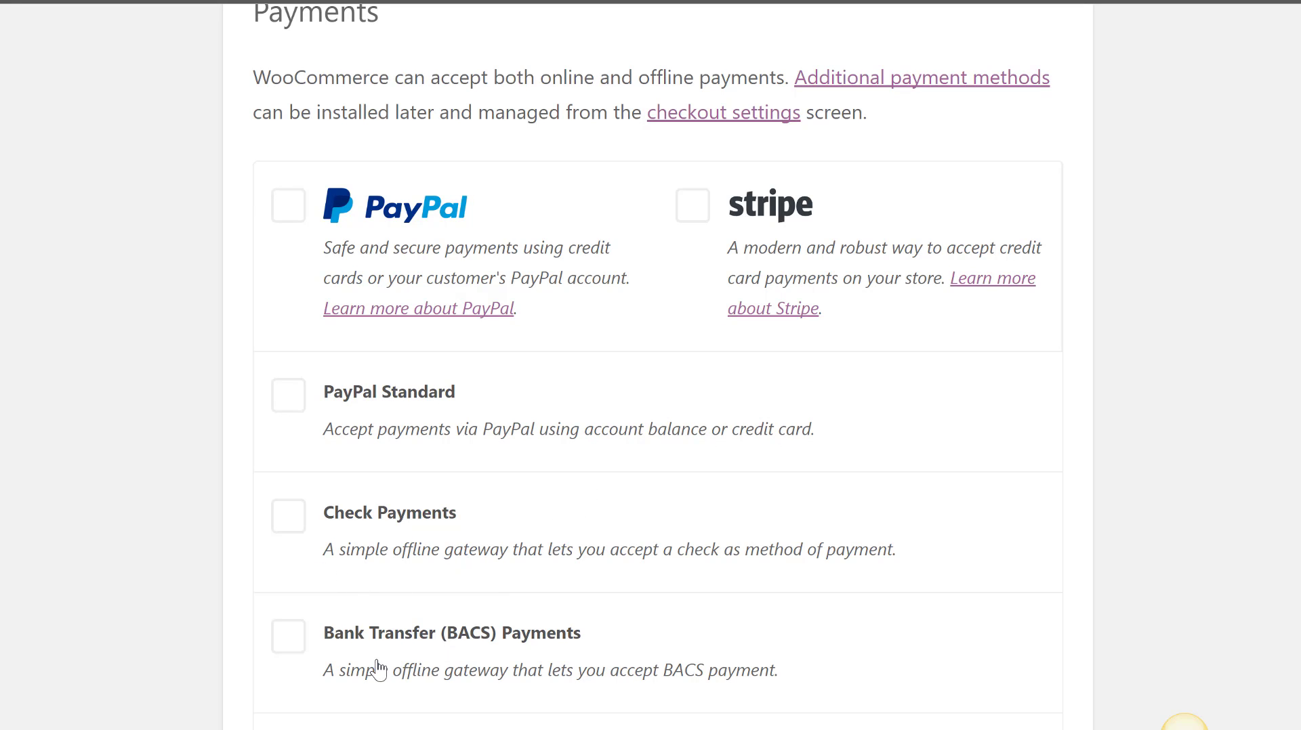
scroll(1184, 724, "down", 4)
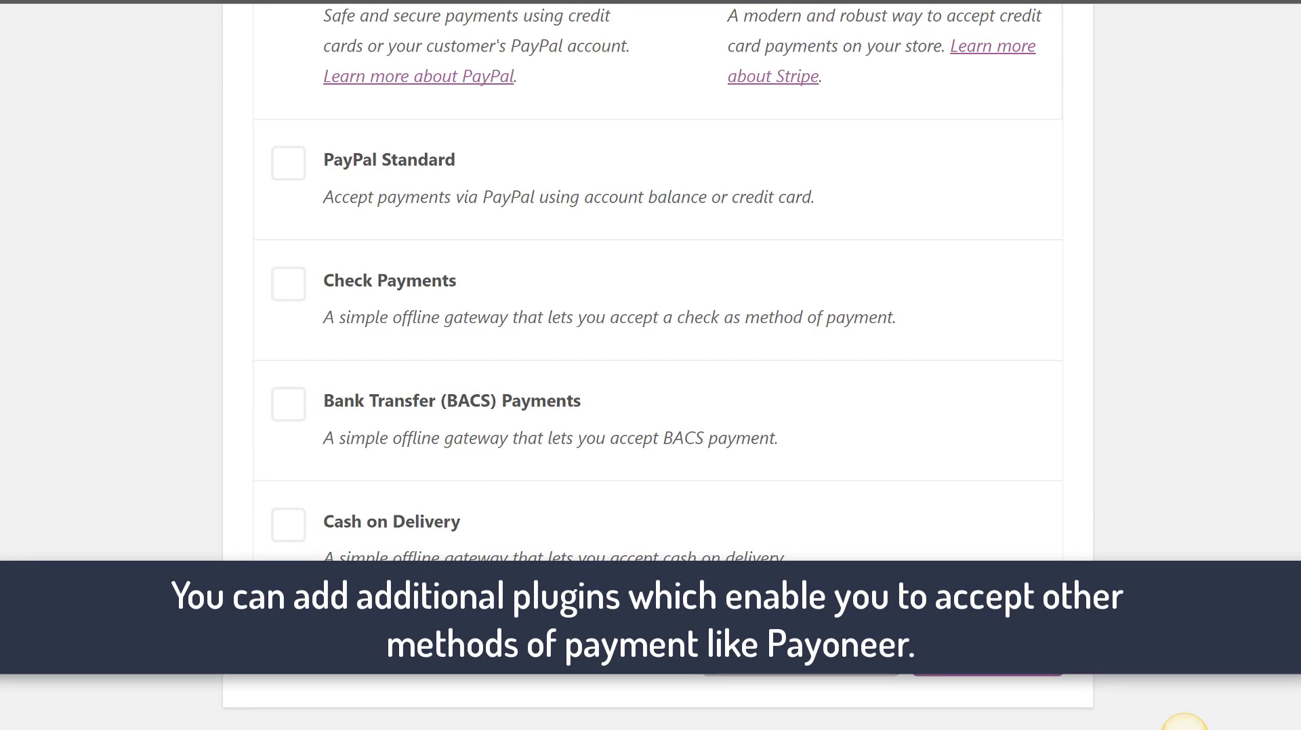
scroll(1184, 723, "up", 2)
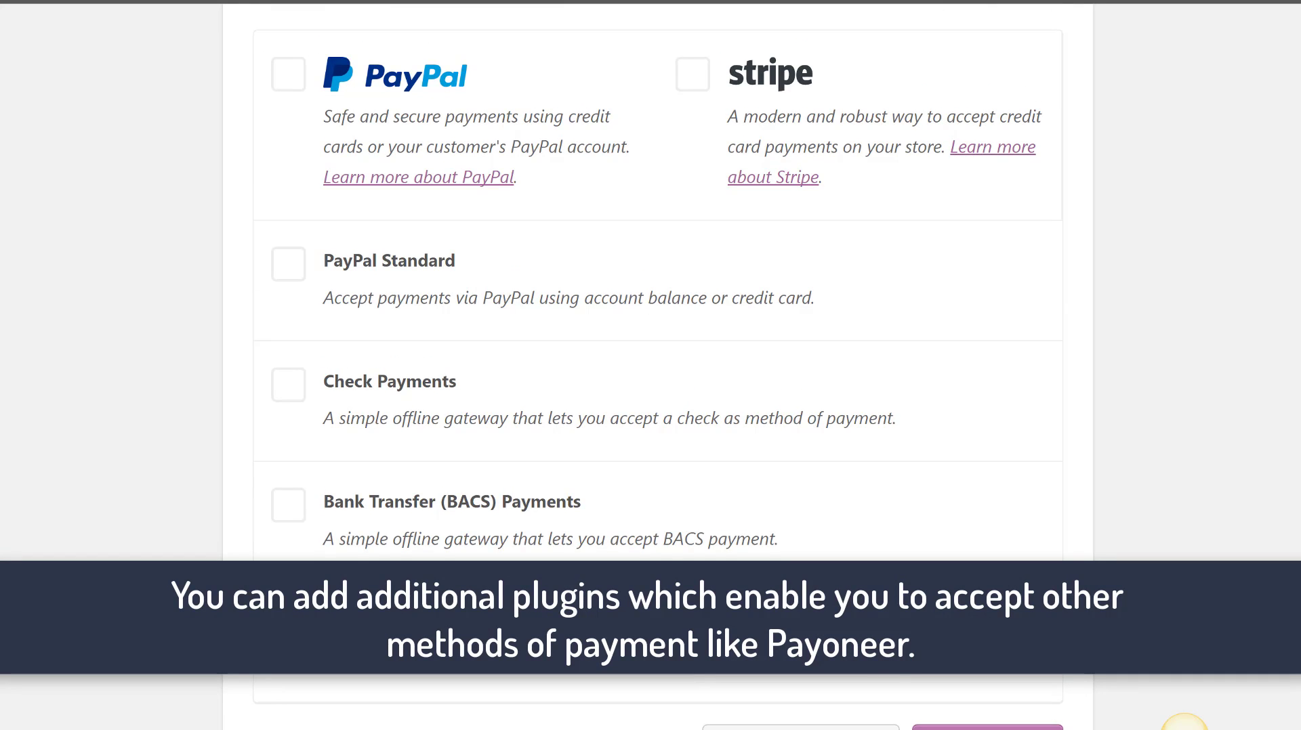
scroll(1184, 723, "down", 2)
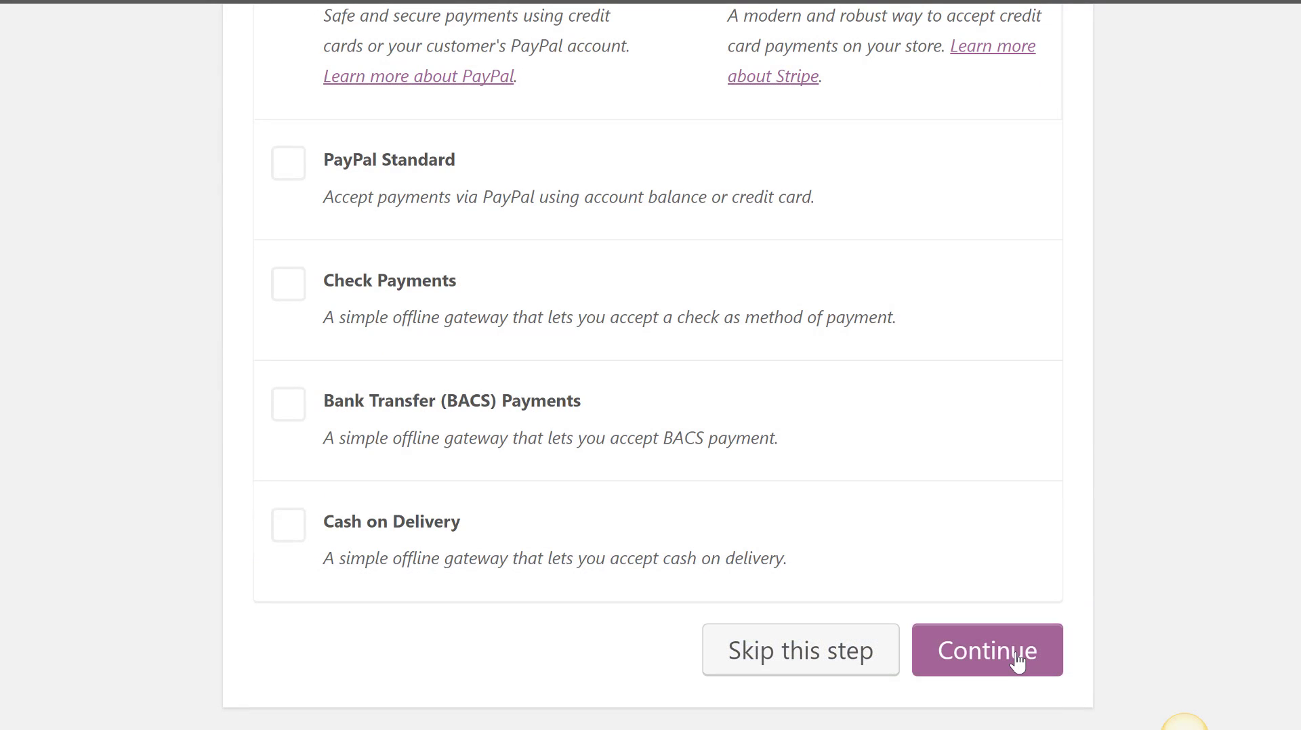
- Skip PayPal and Stripe, finish the wizard, and return to the WordPress dashboard
left_click(1017, 662)
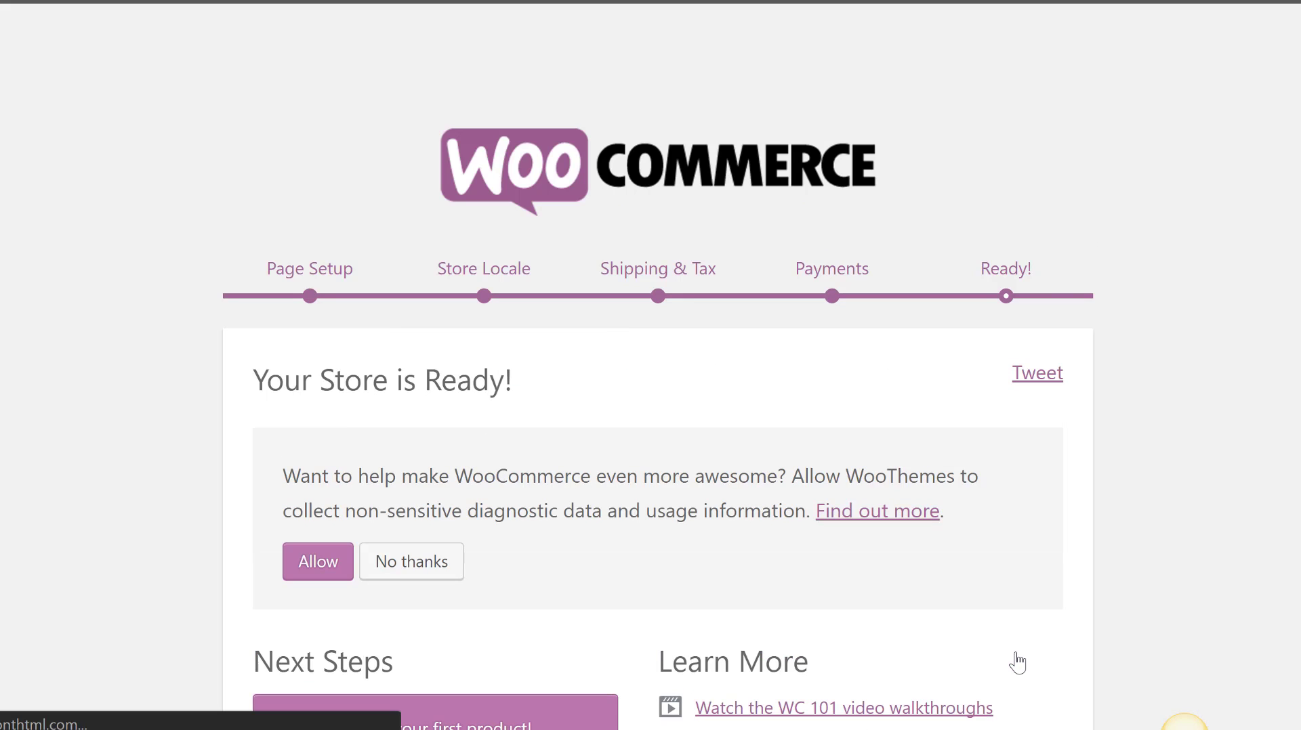
scroll(1184, 724, "down", 3)
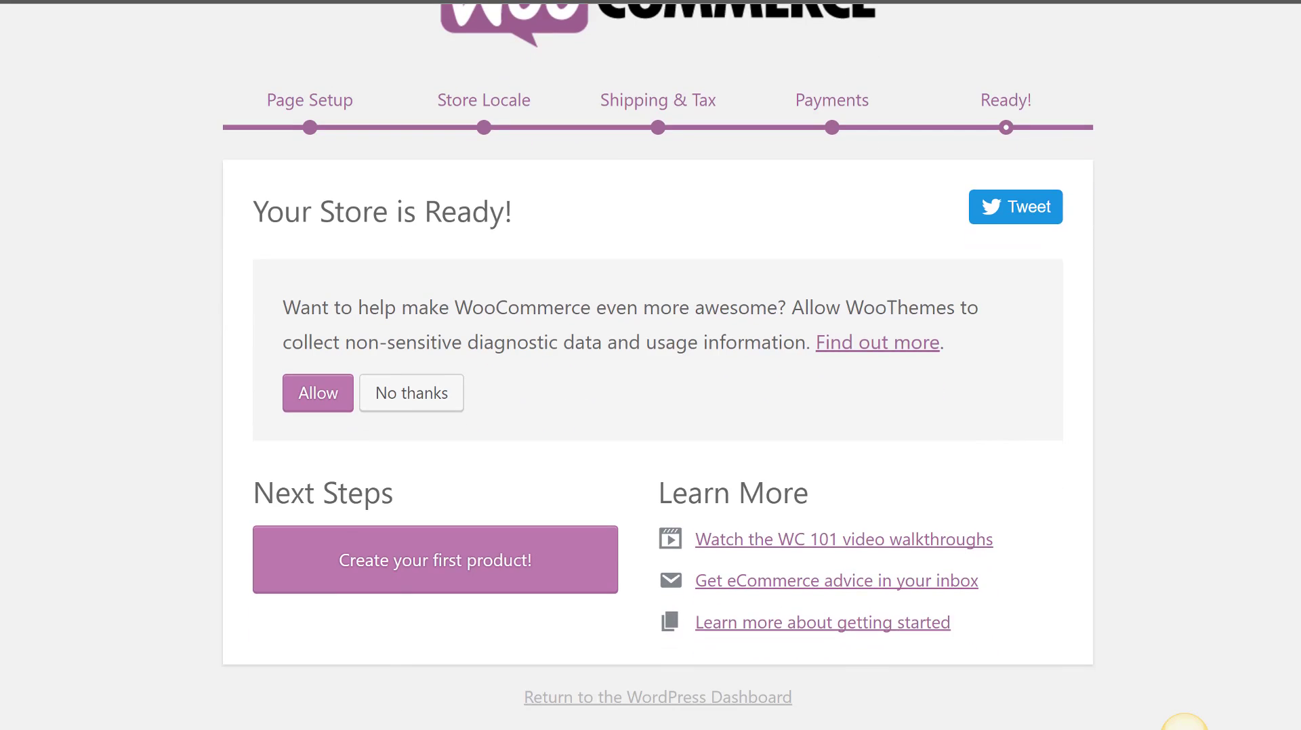
left_click(699, 706)
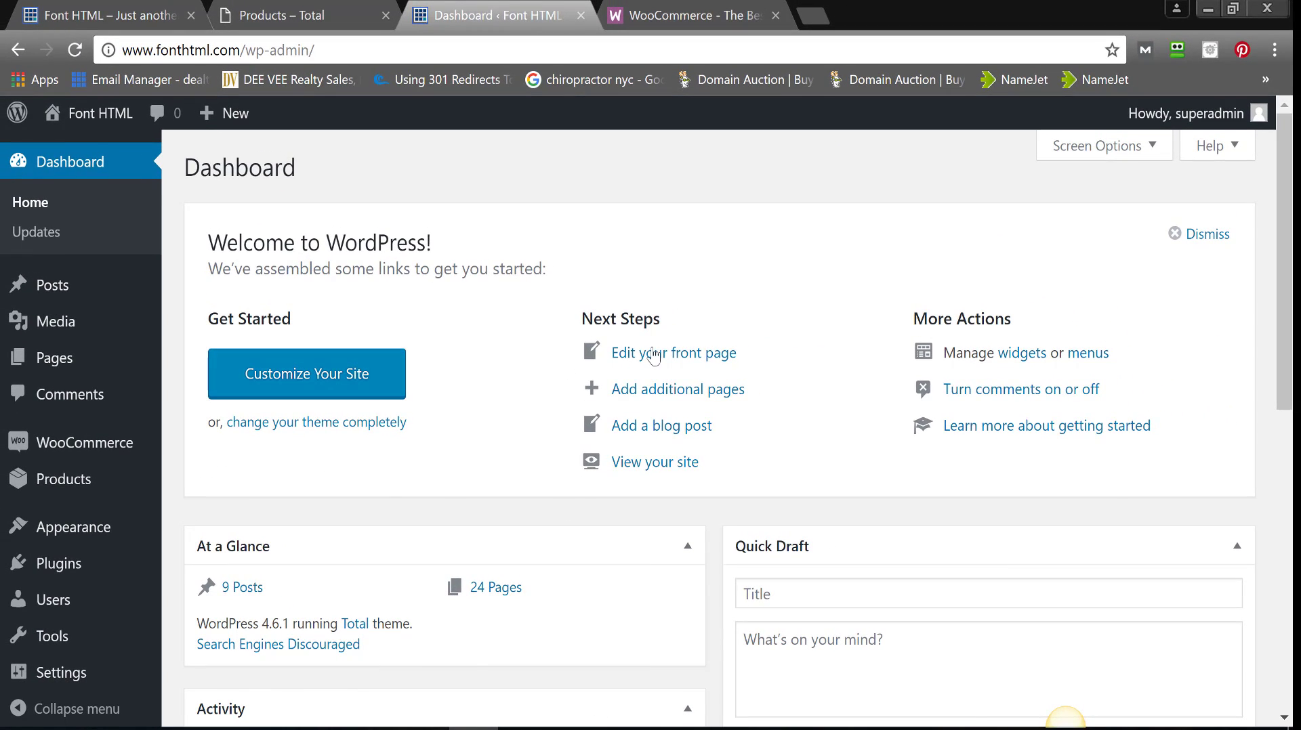
- Open WooCommerce > Settings in a new browser tab
scroll(1284, 339, "down", 2)
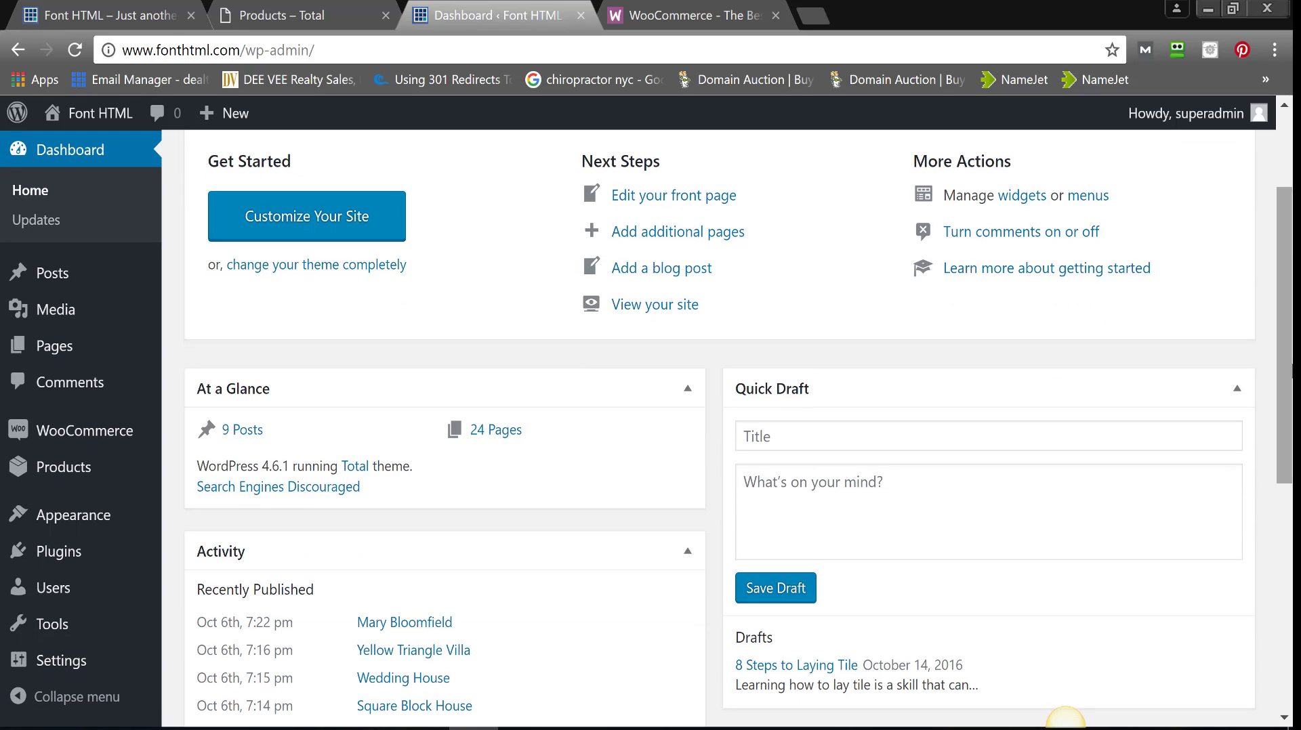
mouse_move(47, 430)
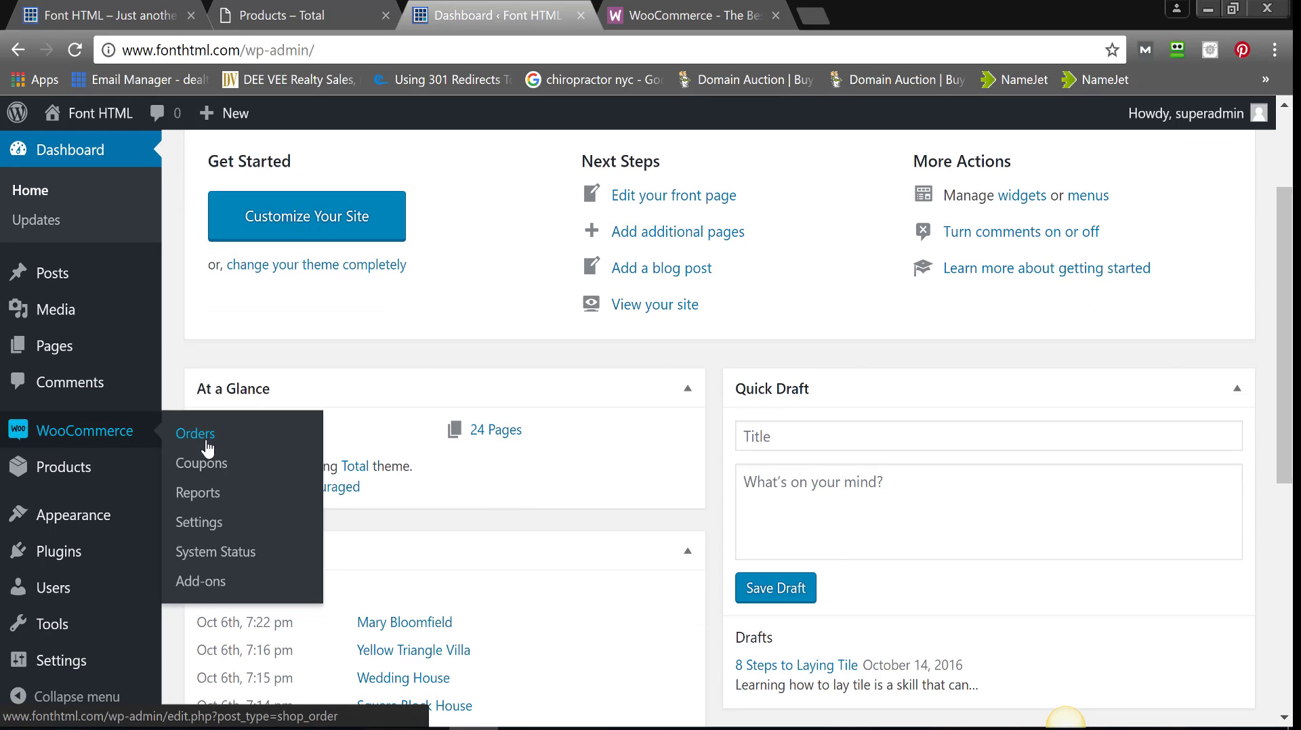
right_click(205, 526)
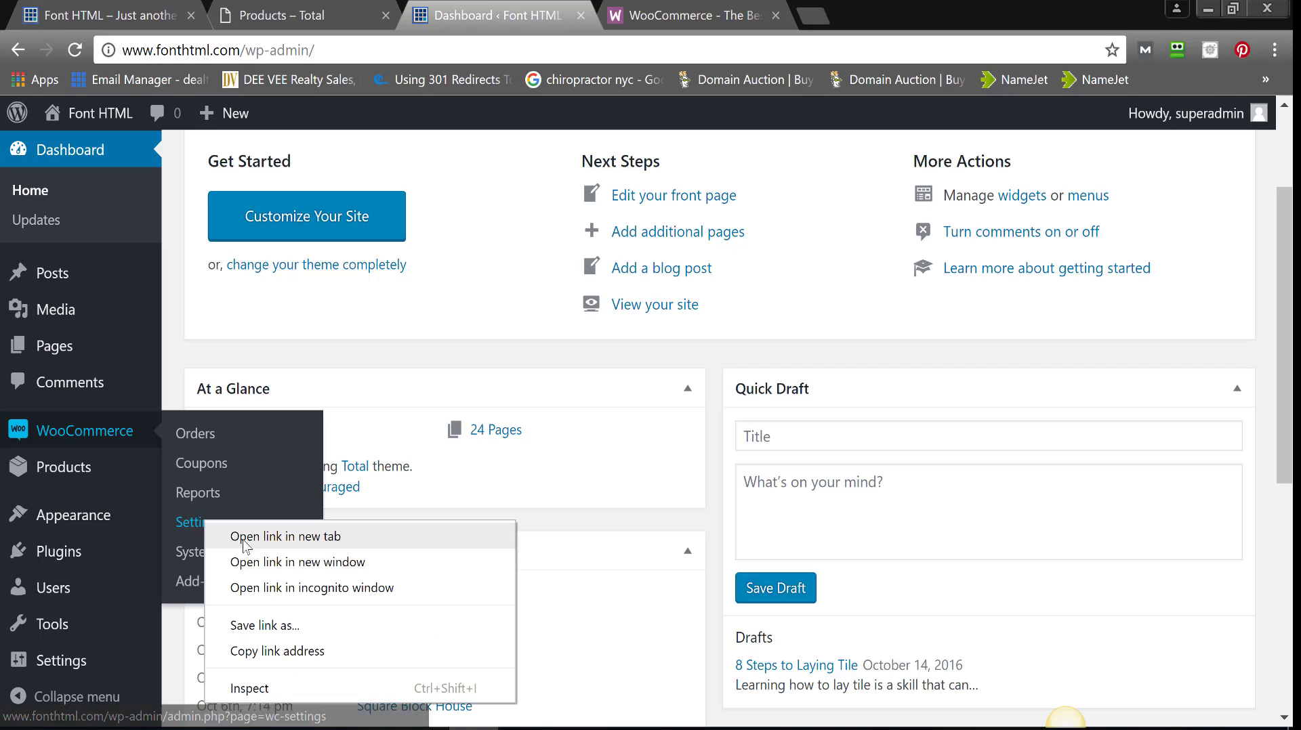
left_click(264, 536)
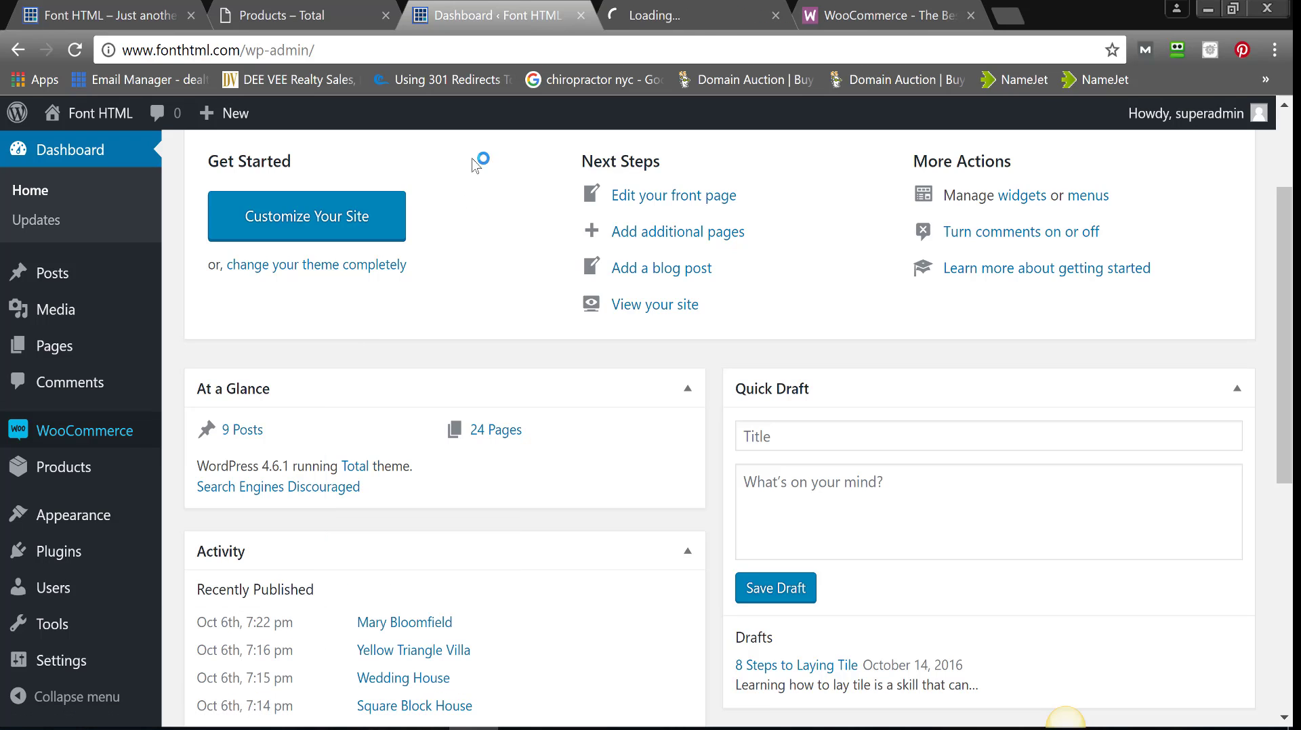
- View WooCommerce General Options: base location Jamaica, selling to all countries, taxes disabled
left_click(625, 9)
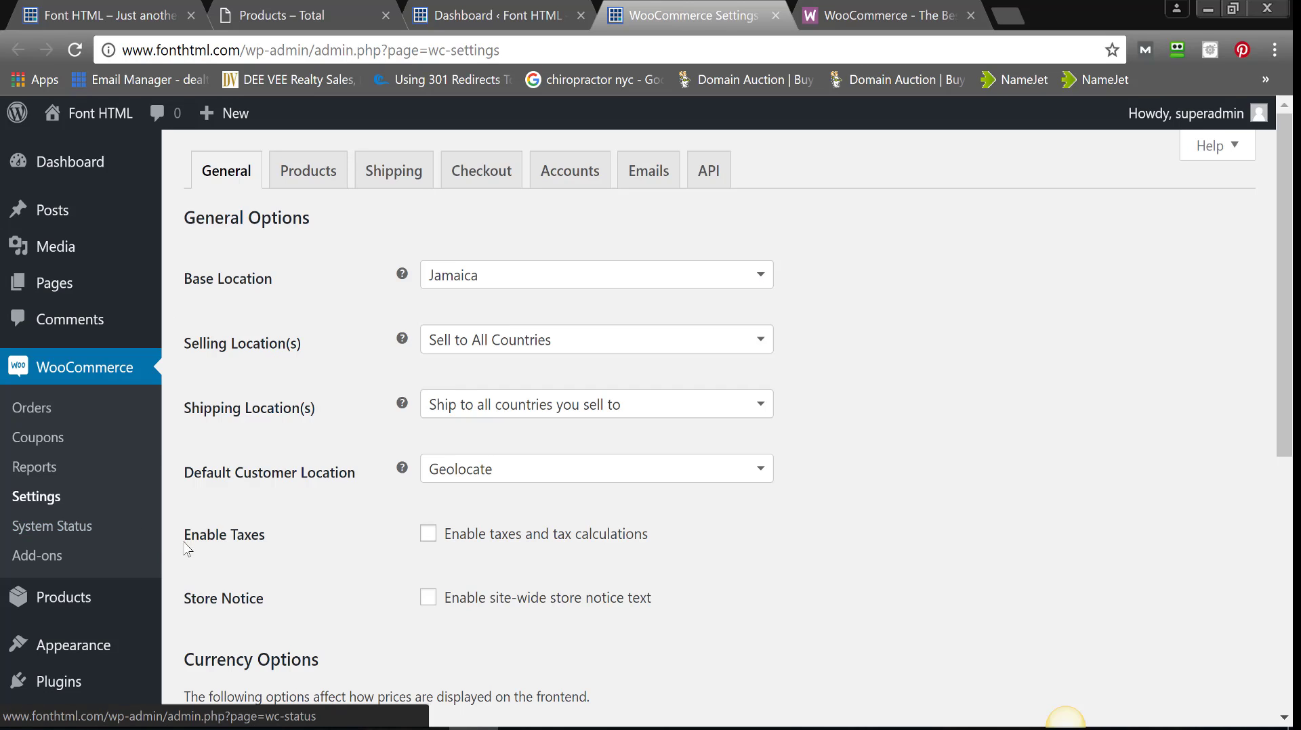
mouse_move(102, 601)
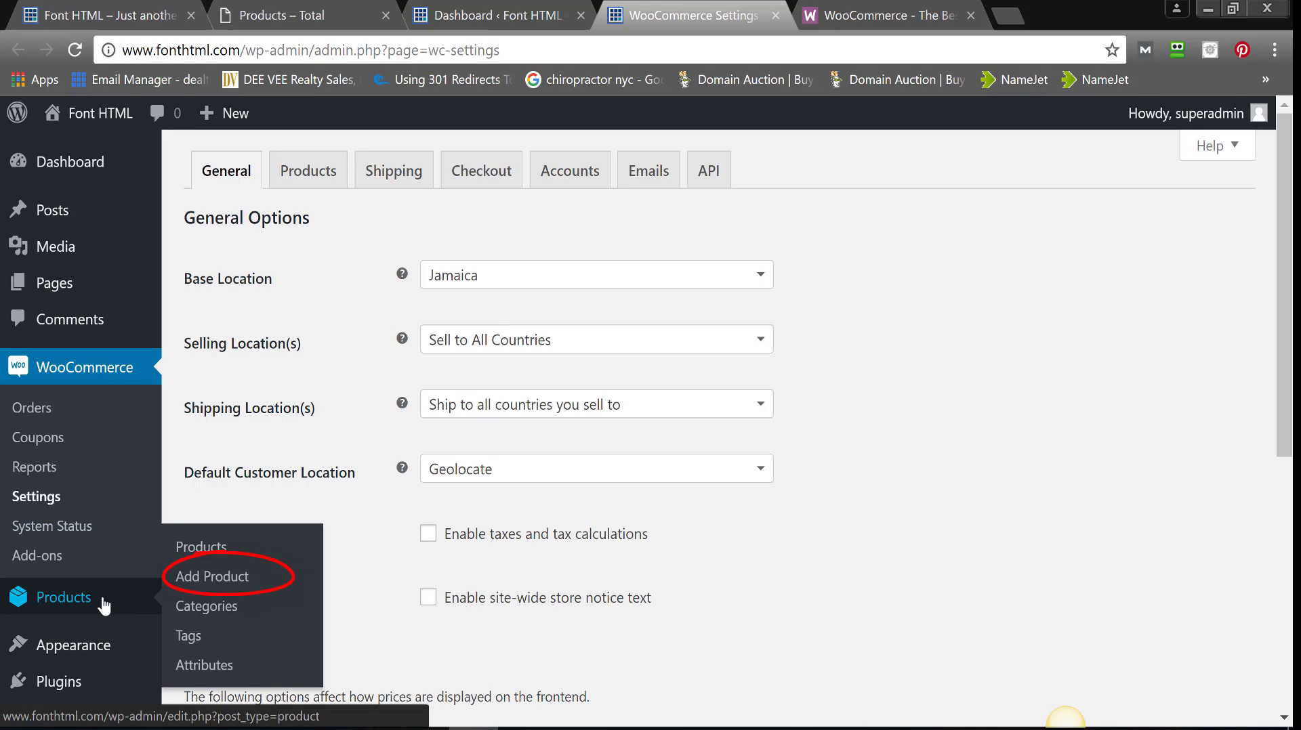
- Start a new product and name it 'Product A'
left_click(204, 588)
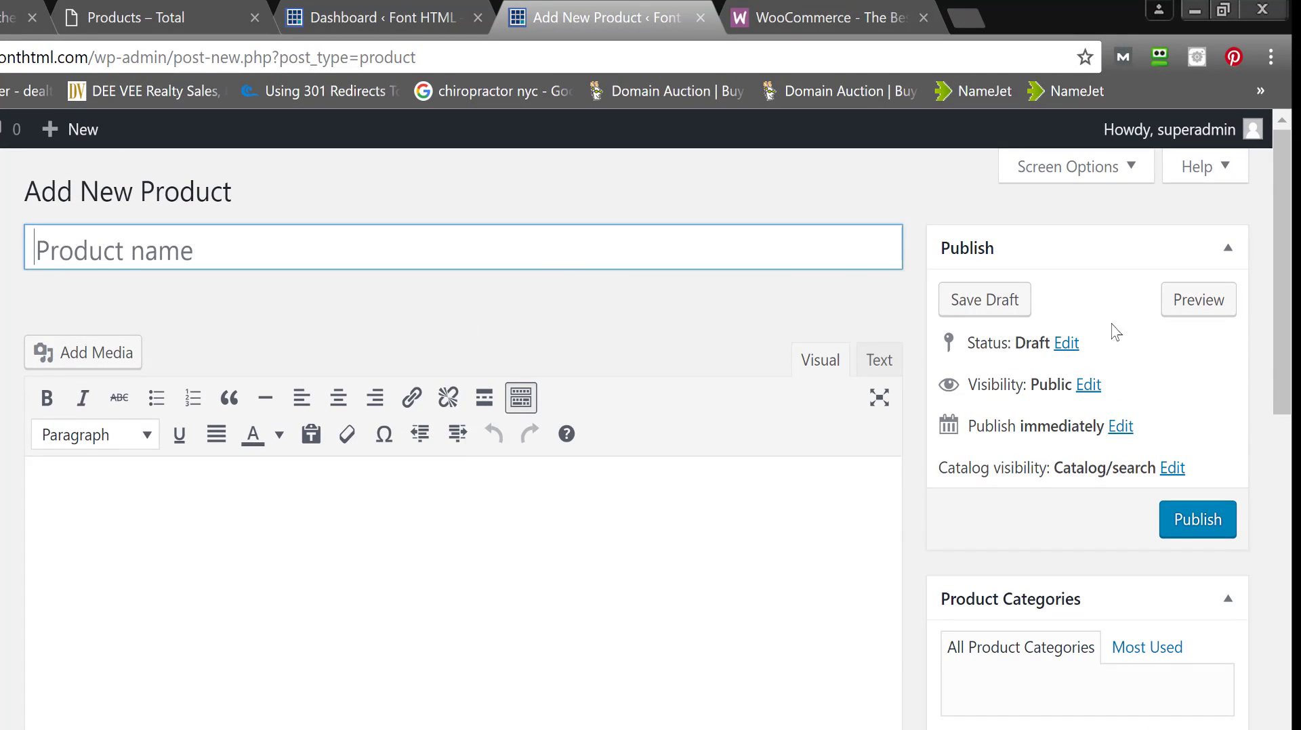
left_click_drag(1287, 143, 1289, 324)
scroll(1289, 324, "up", 8)
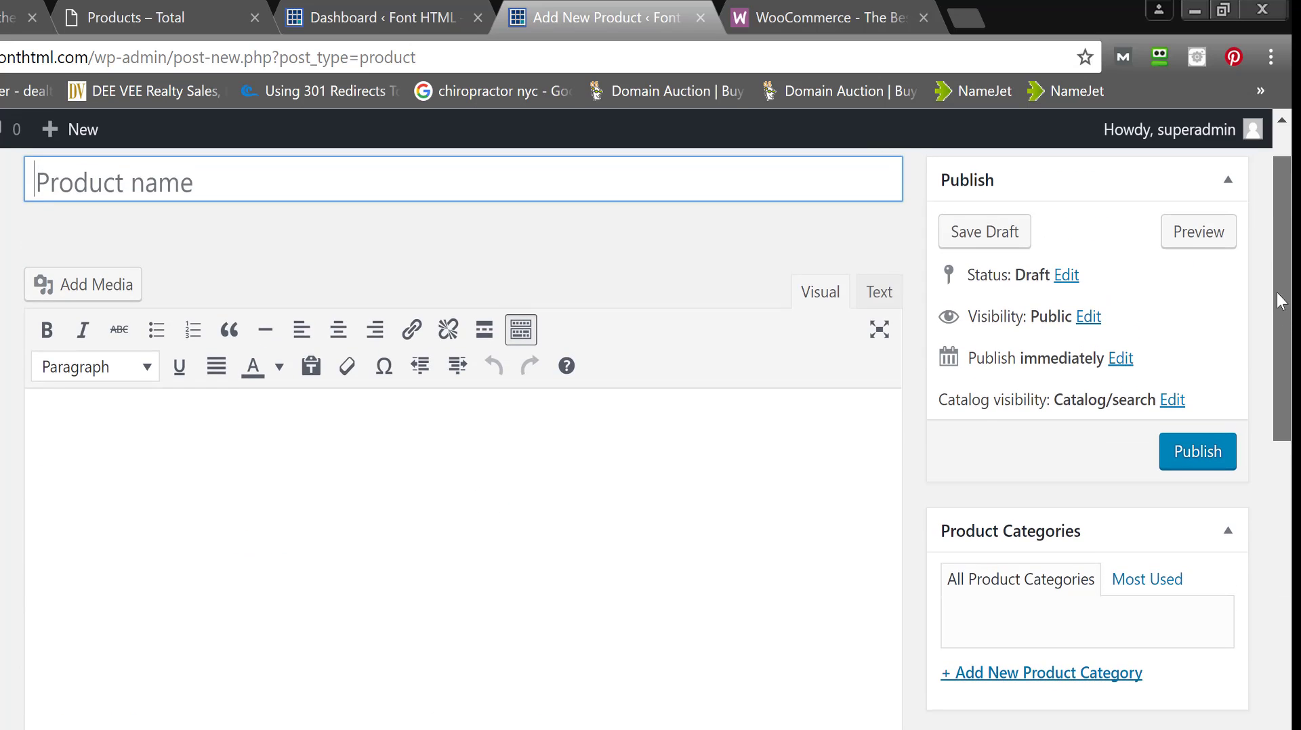
left_click(880, 230)
type("Pro")
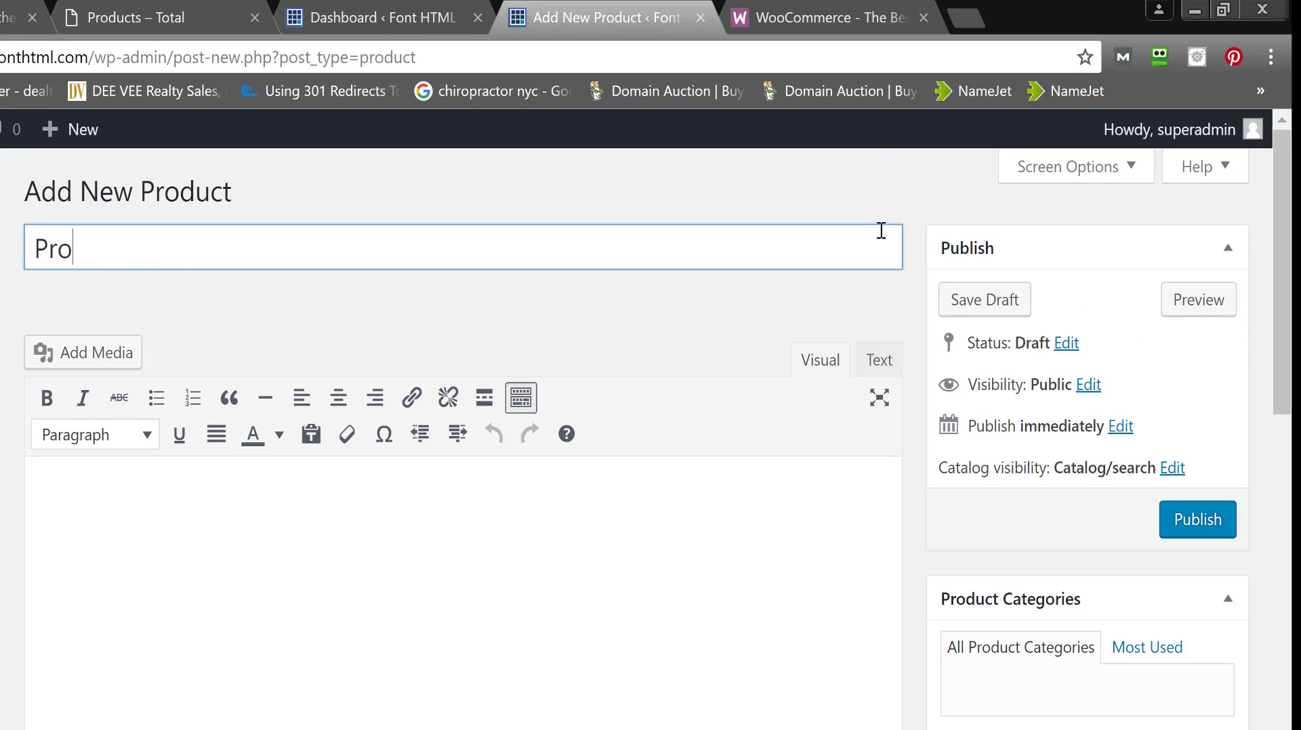
type("duct A")
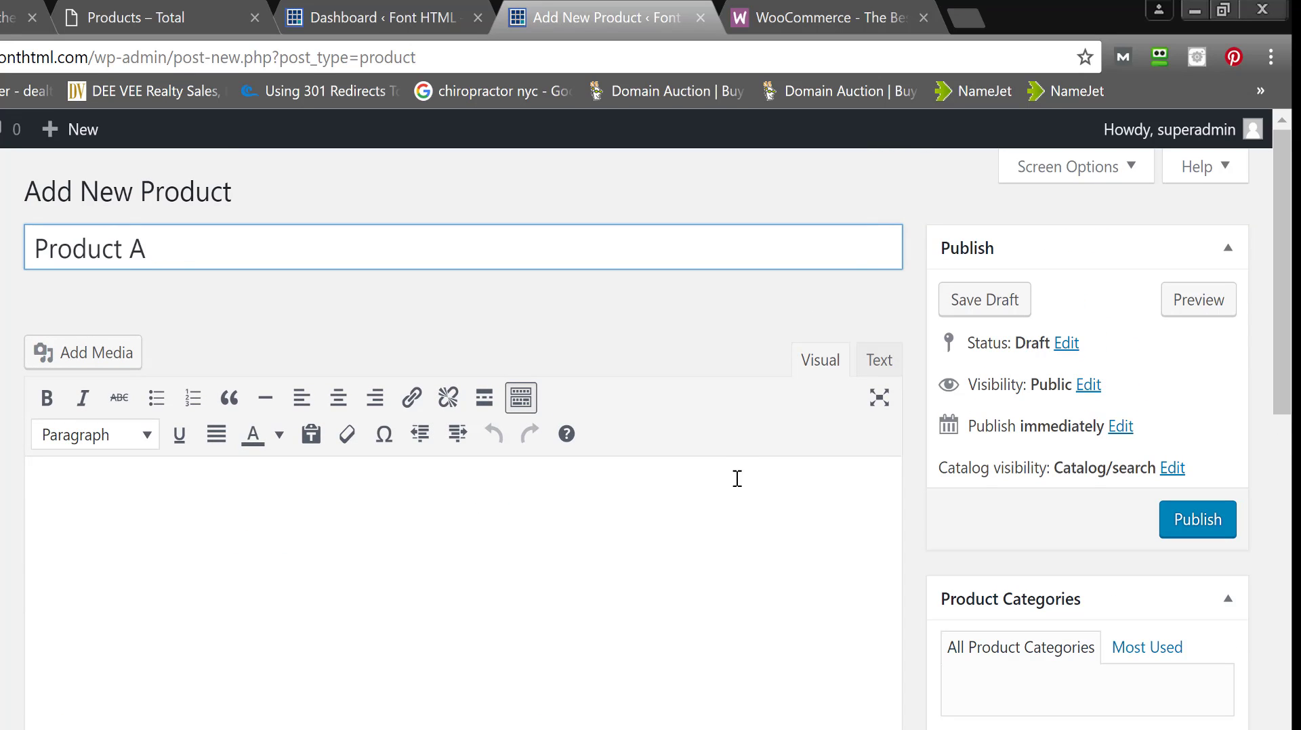
- Enter 91.95 as the regular price in Product Data, leaving the sale price empty
left_click(704, 590)
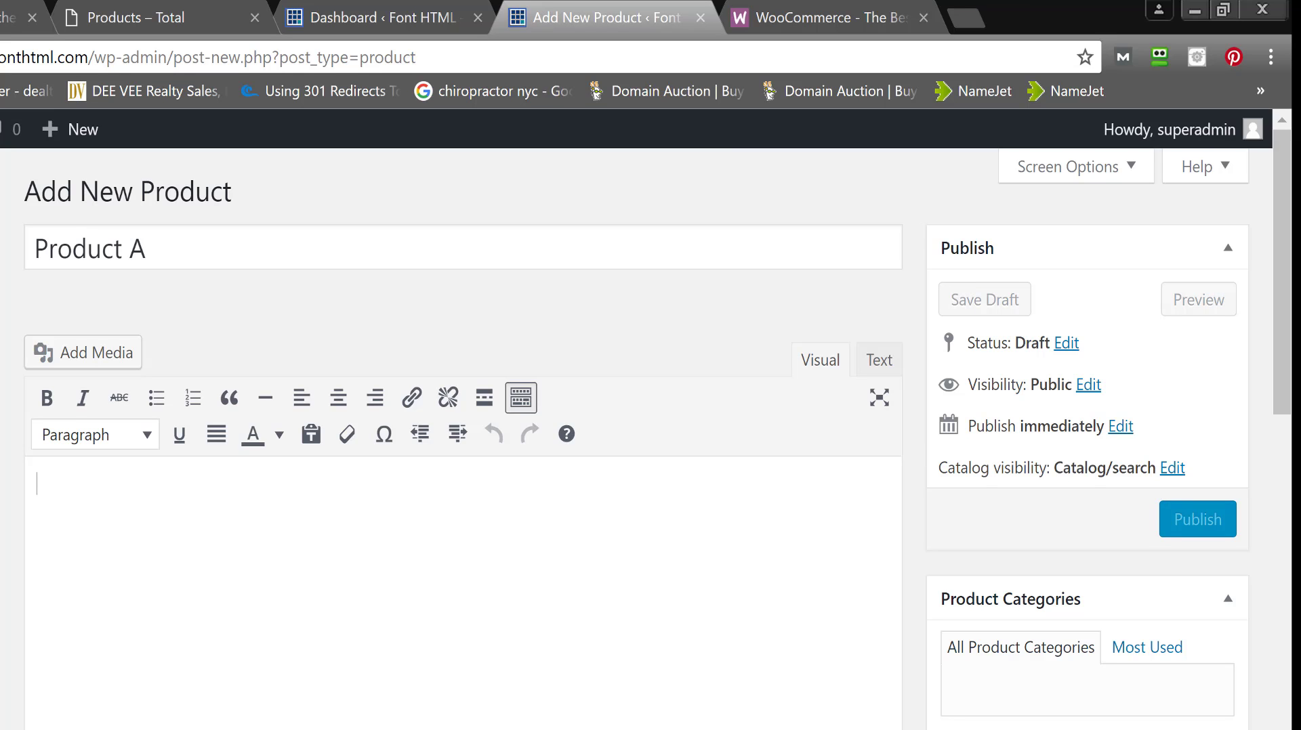
scroll(1289, 469, "down", 5)
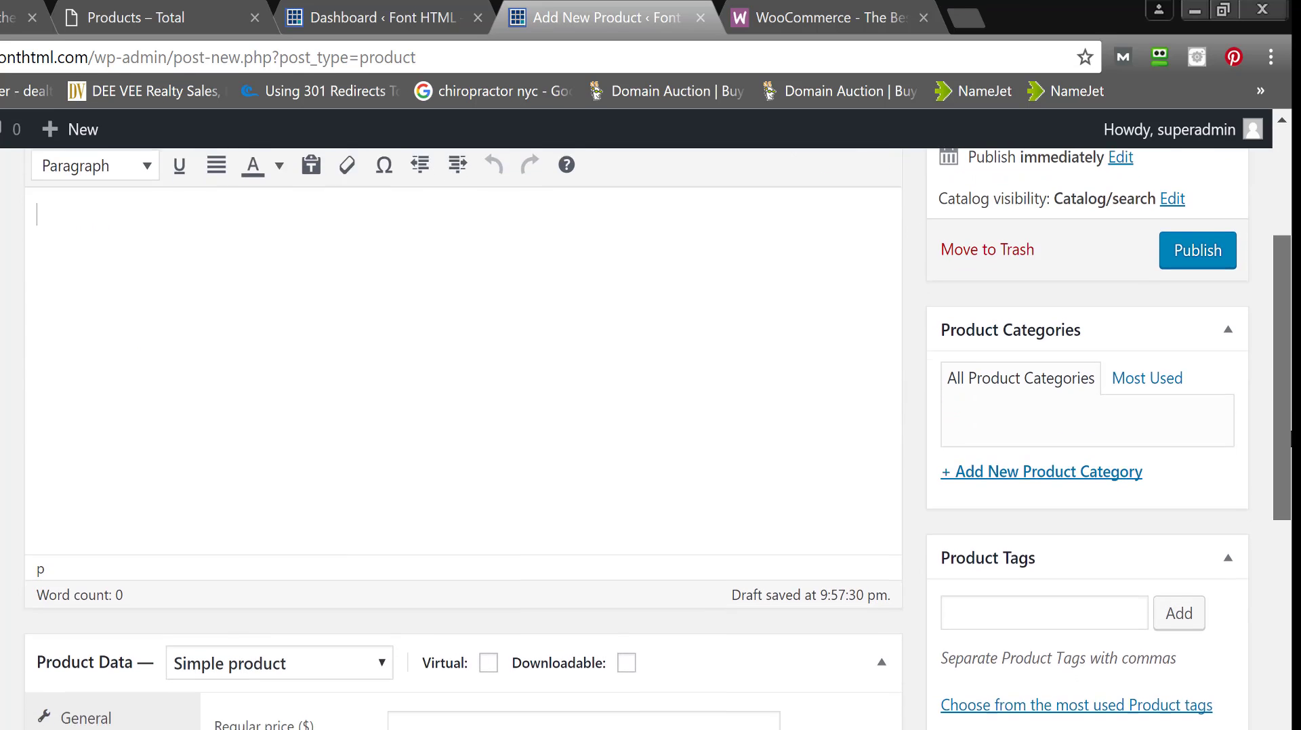
left_click_drag(1289, 468, 1283, 516)
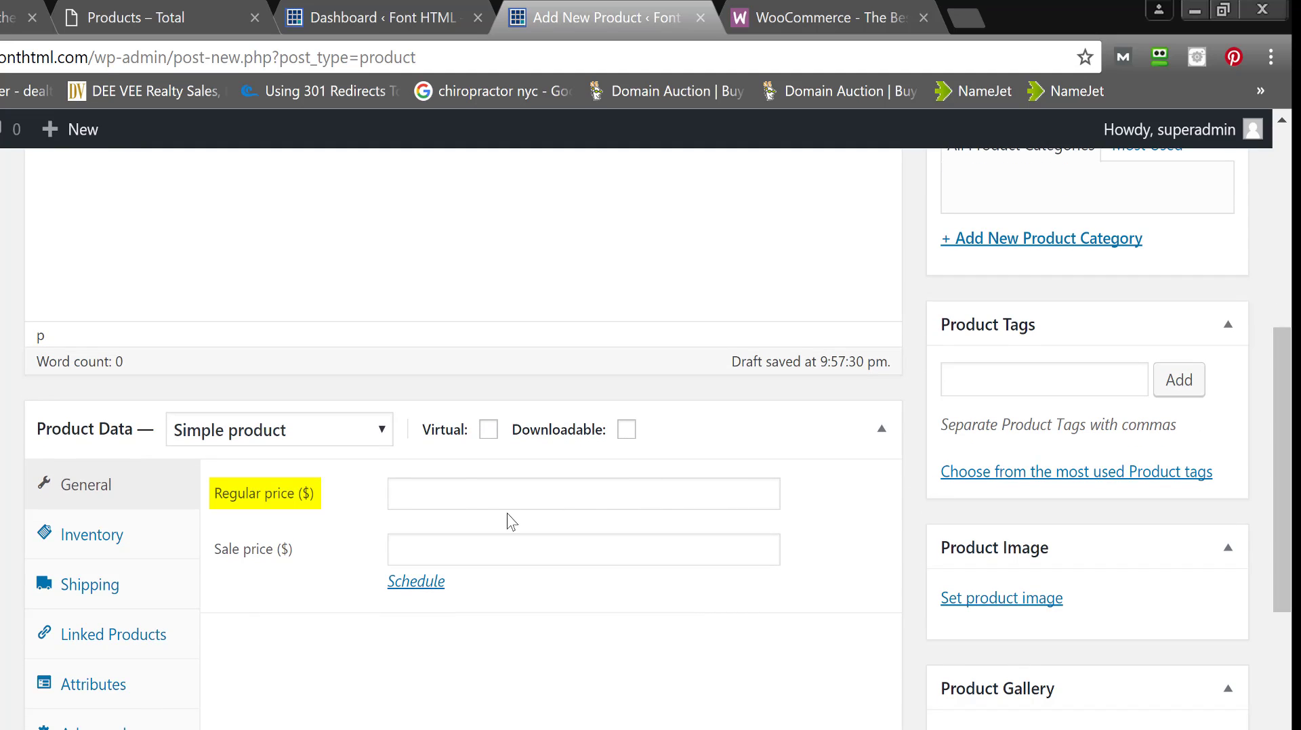
left_click(468, 492)
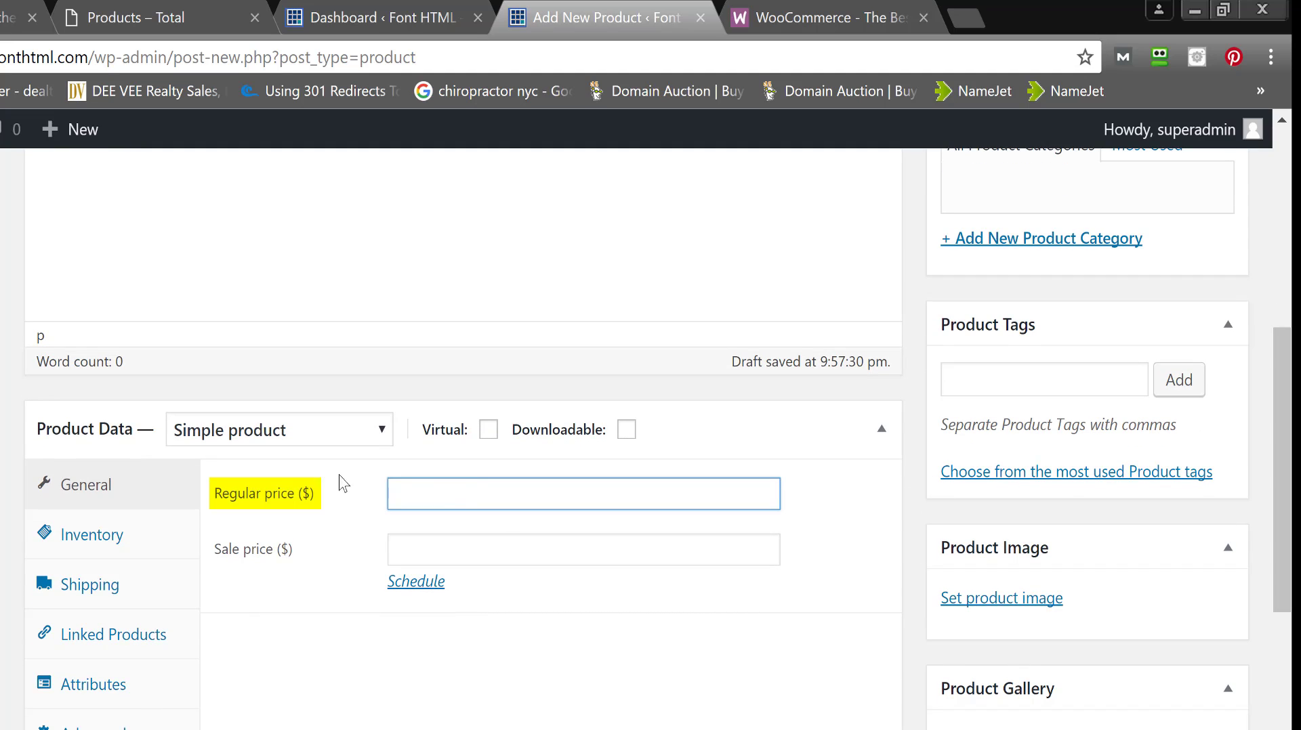
triple_click(332, 547)
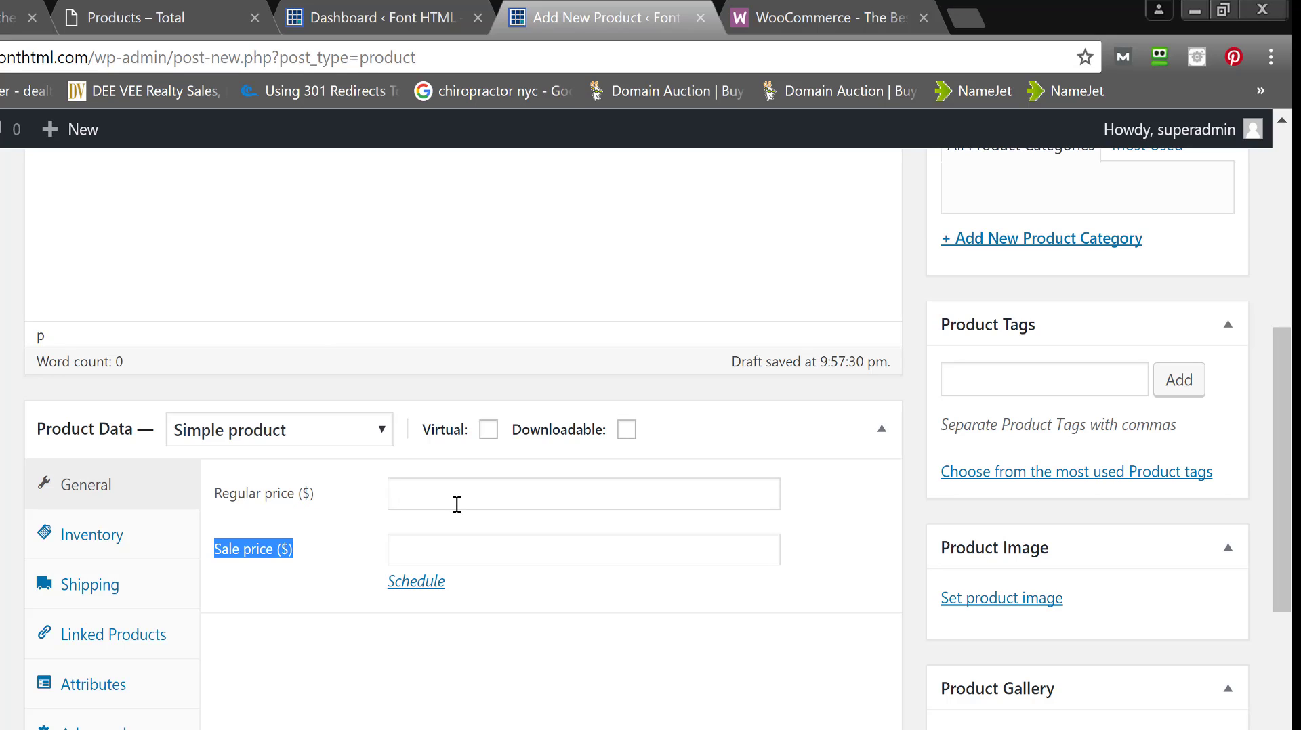
left_click(458, 504)
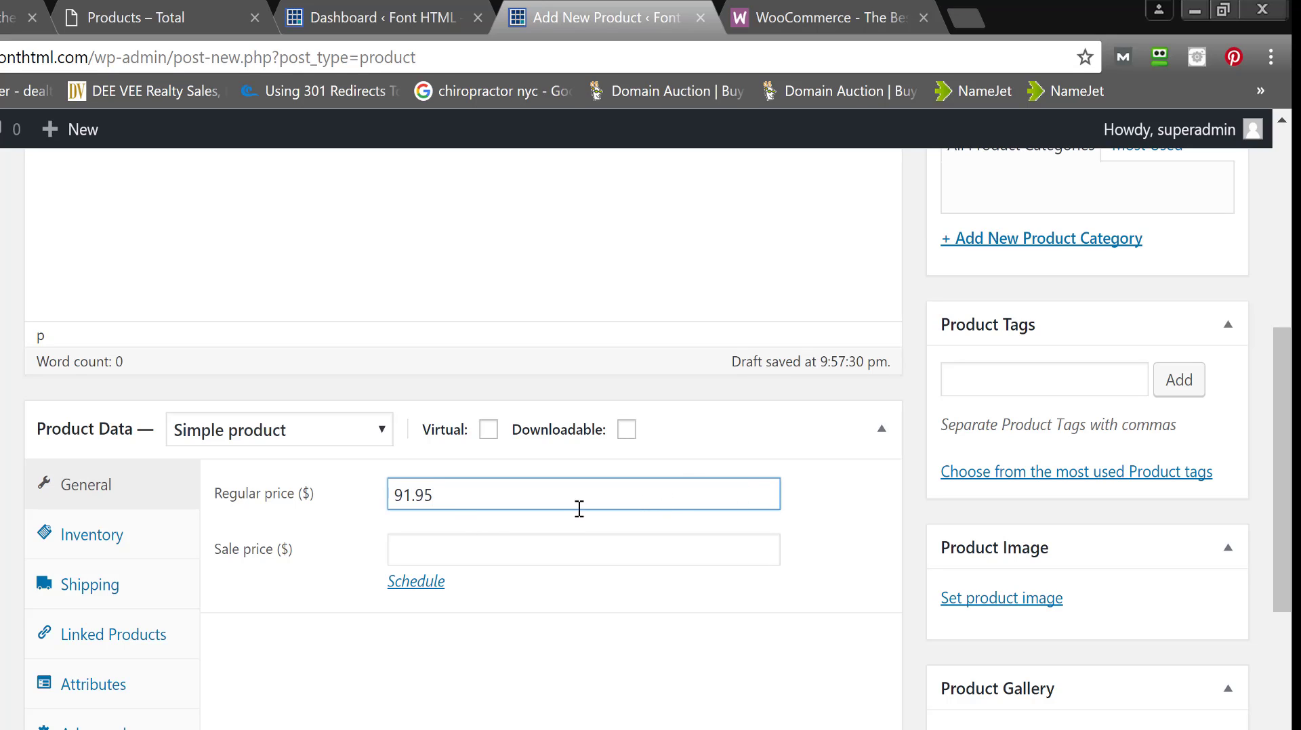
left_click(538, 537)
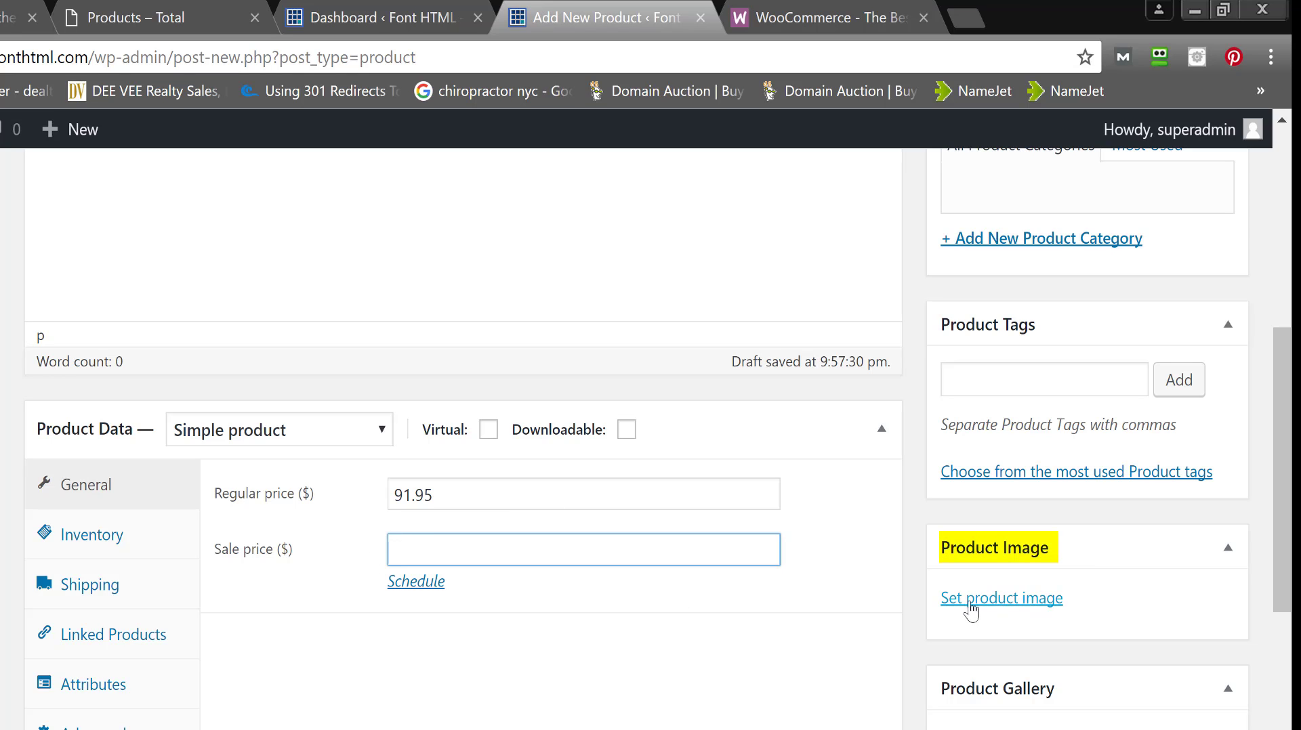
- Upload bike1 from the desktop Products folder and set it as the product image
left_click(1005, 599)
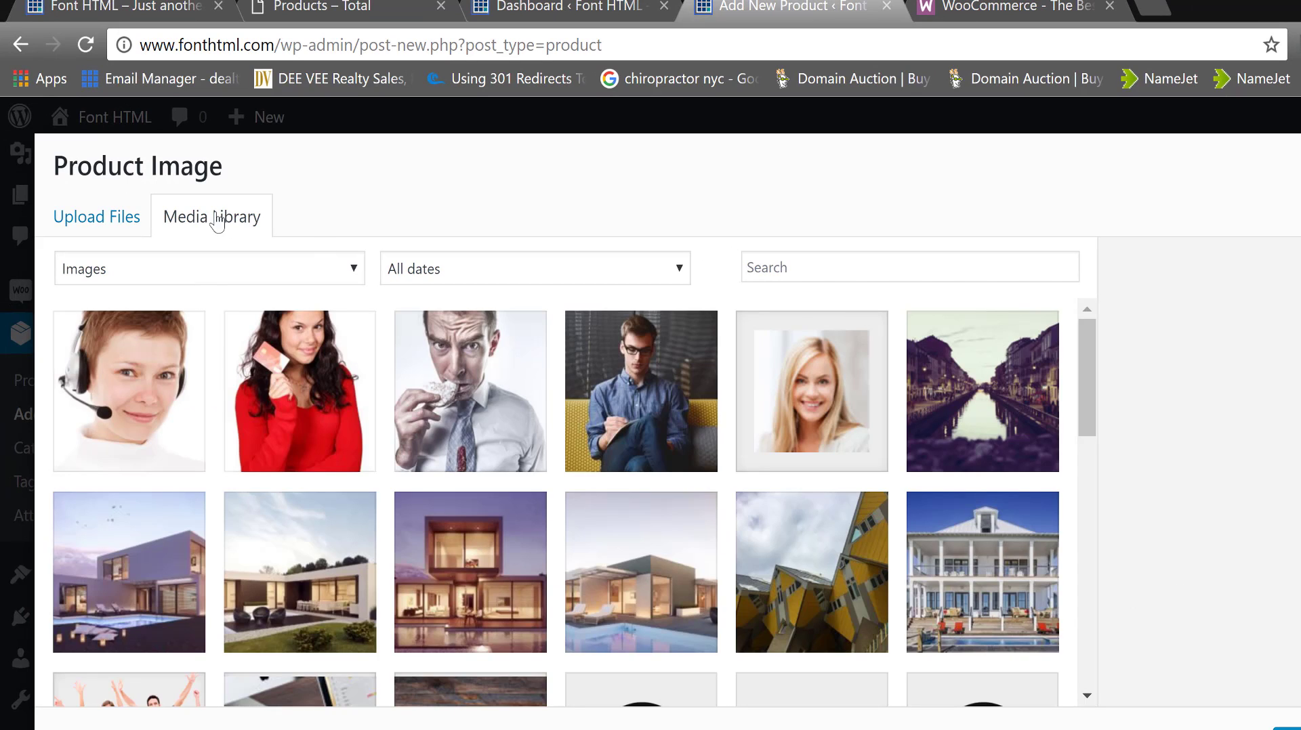
left_click(103, 230)
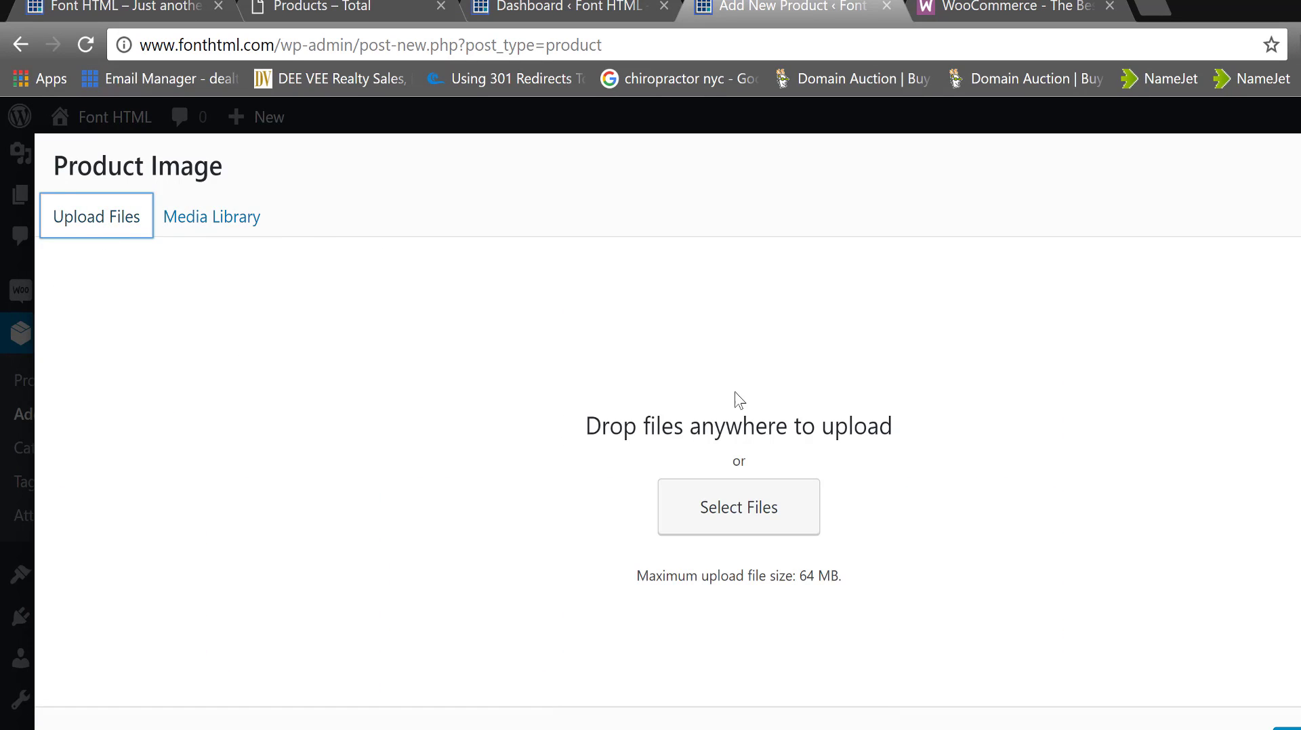
left_click(730, 504)
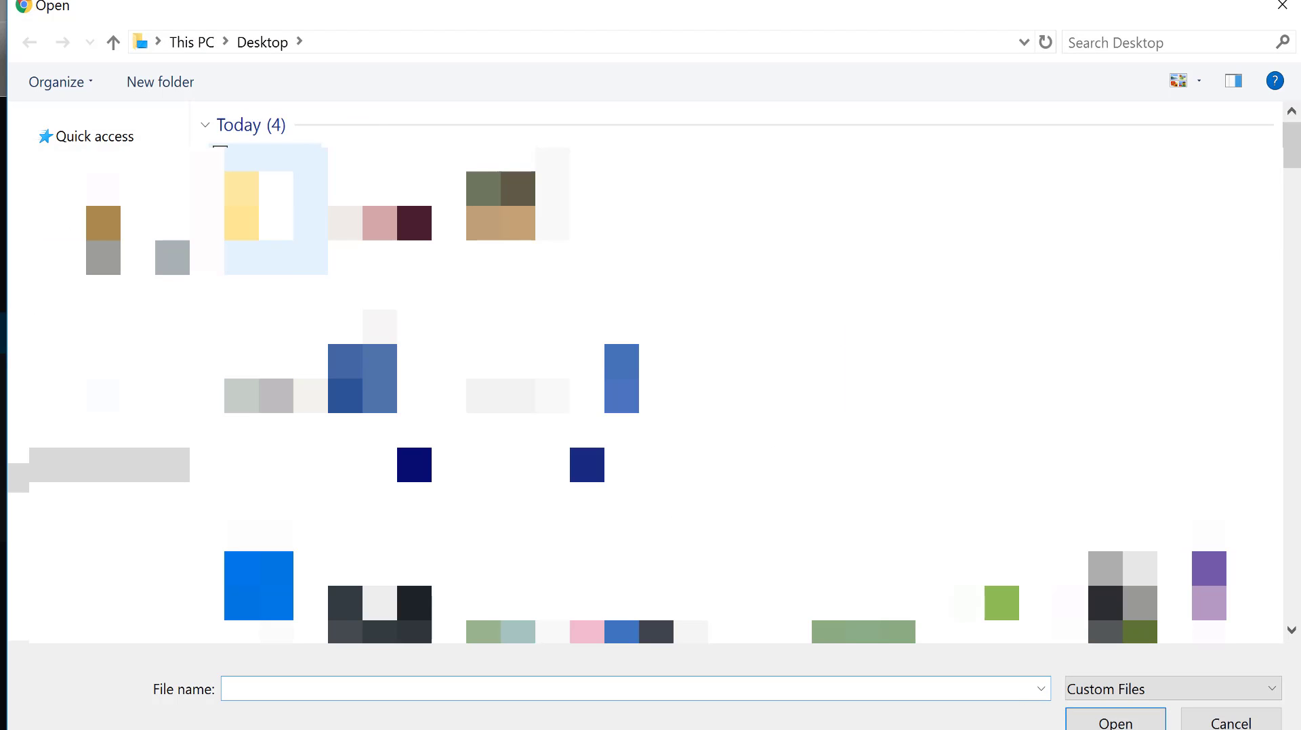
left_click(276, 210)
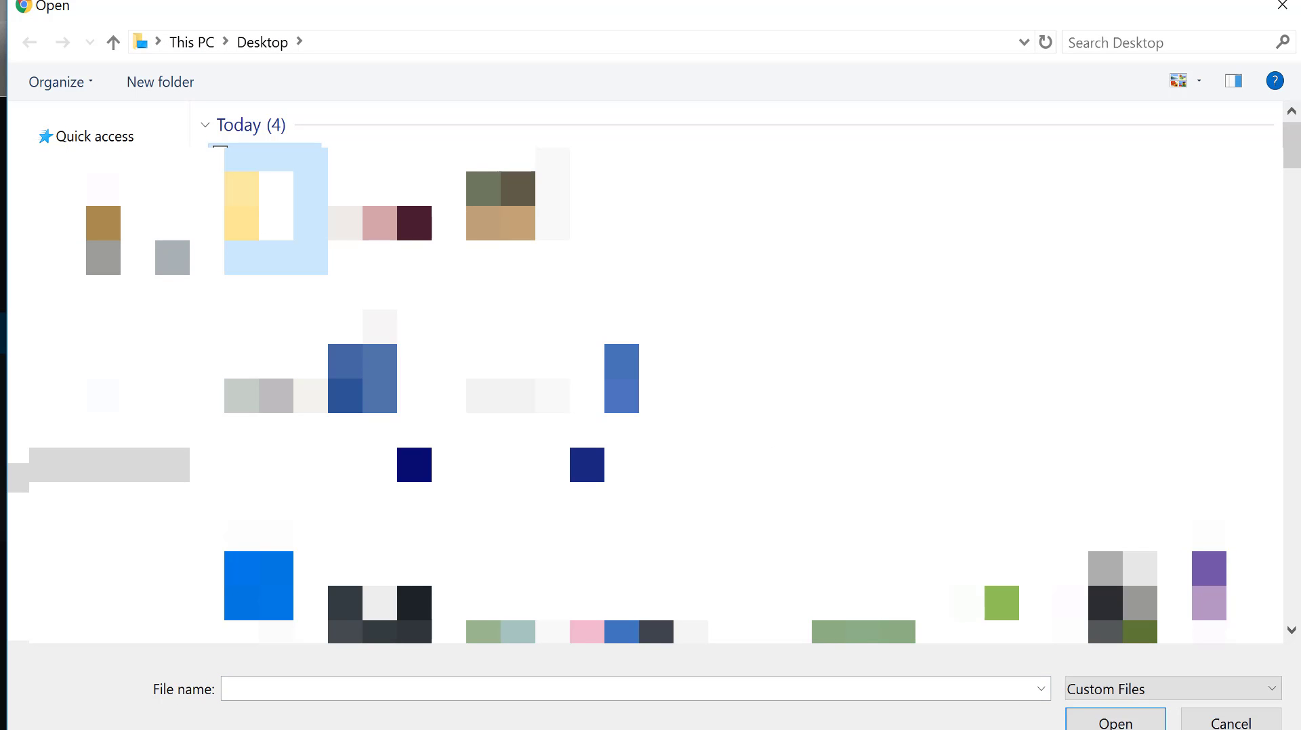
double_click(276, 210)
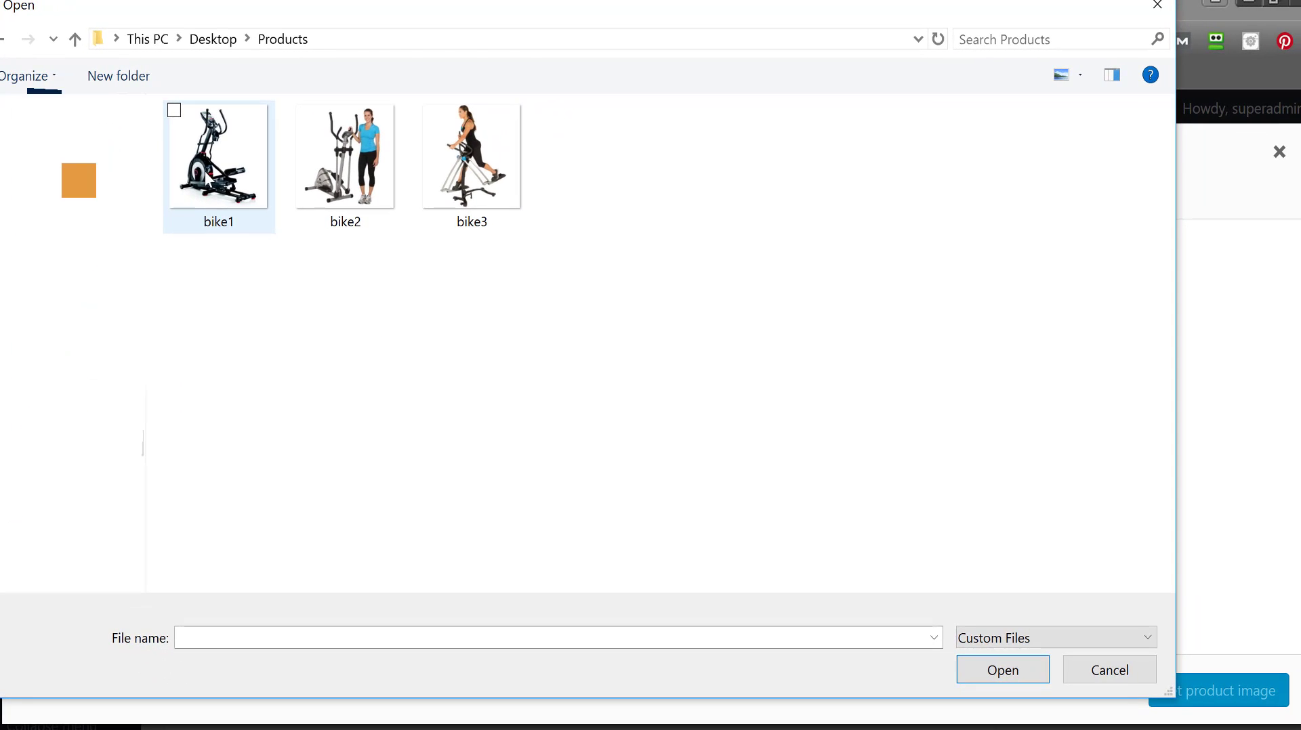
double_click(204, 171)
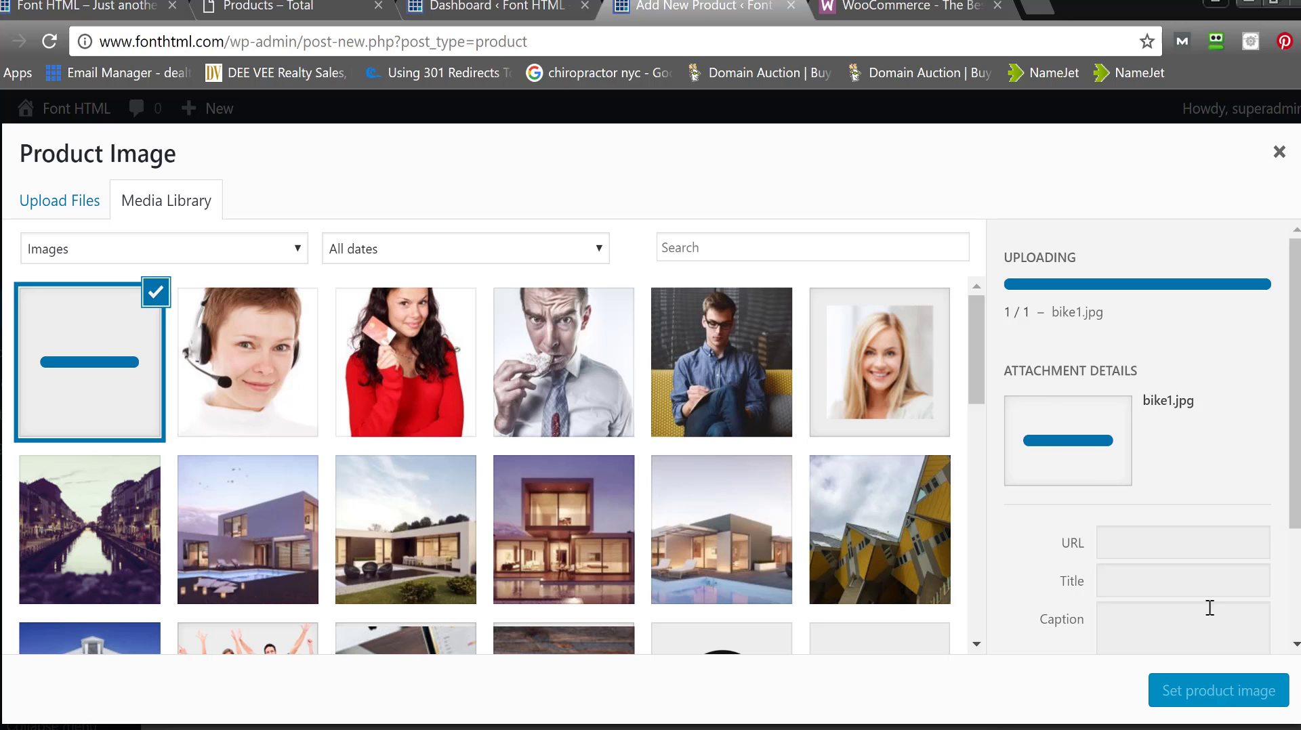
left_click(1209, 696)
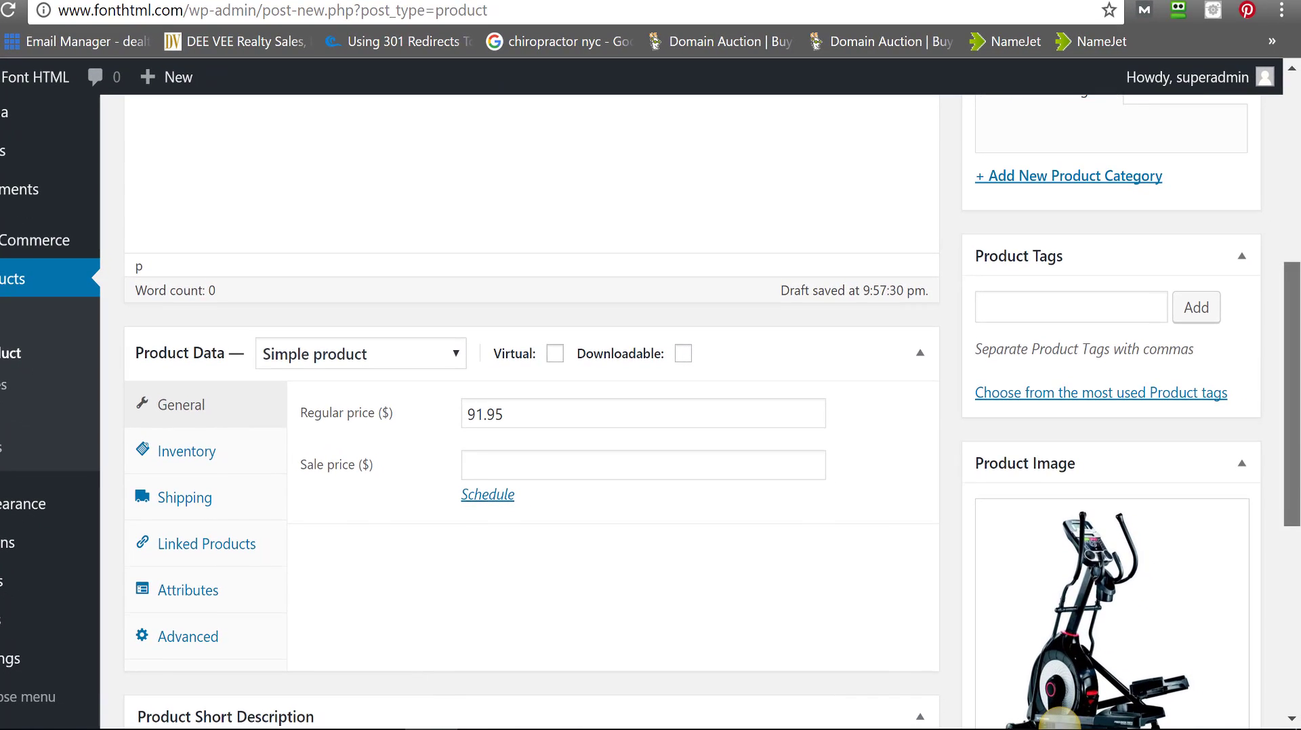
- In Inventory, enable Manage stock with quantity 20 and keep status In stock
scroll(1058, 720, "down", 3)
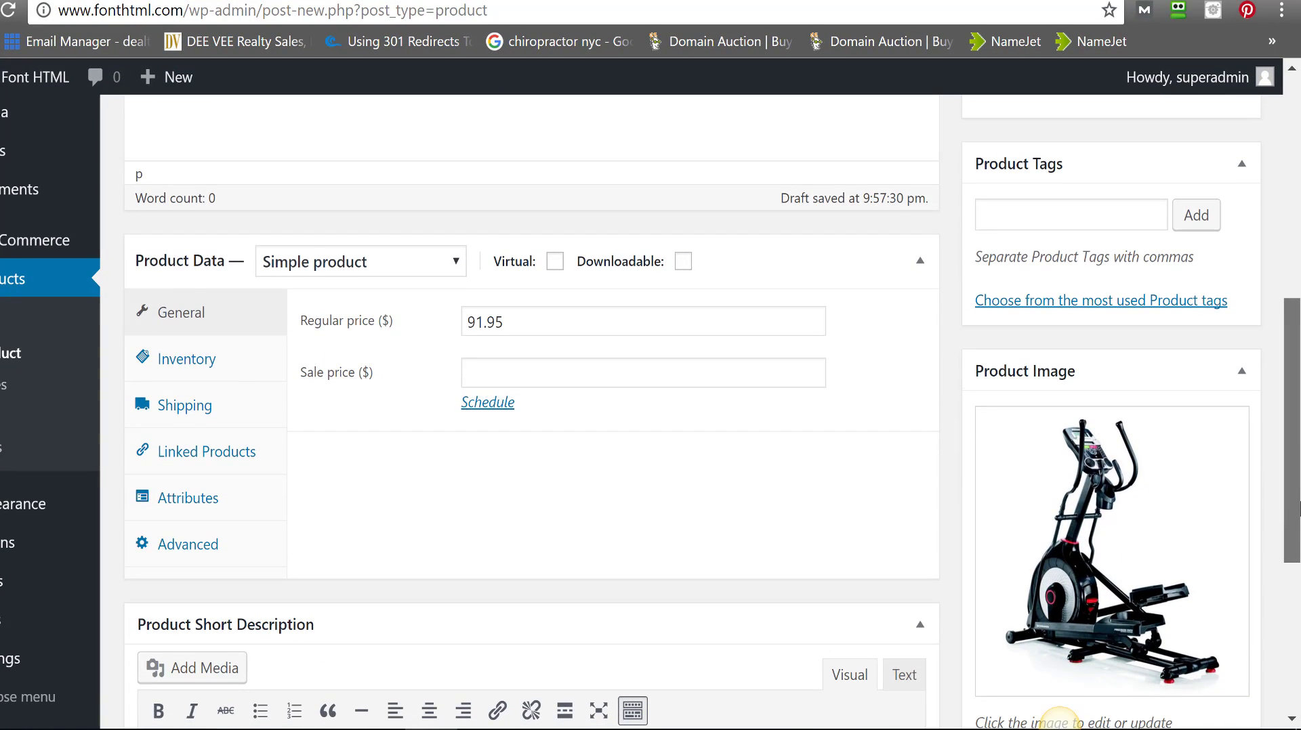
scroll(1058, 719, "down", 3)
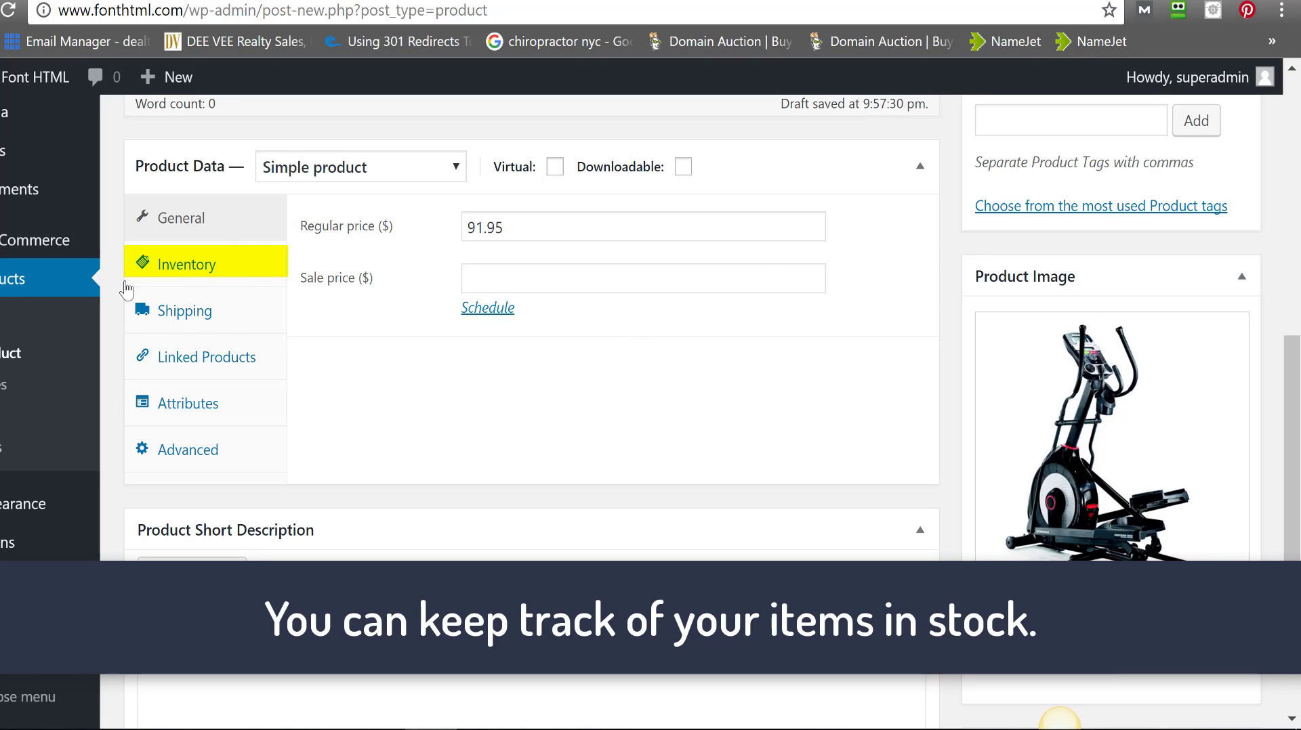
left_click(162, 263)
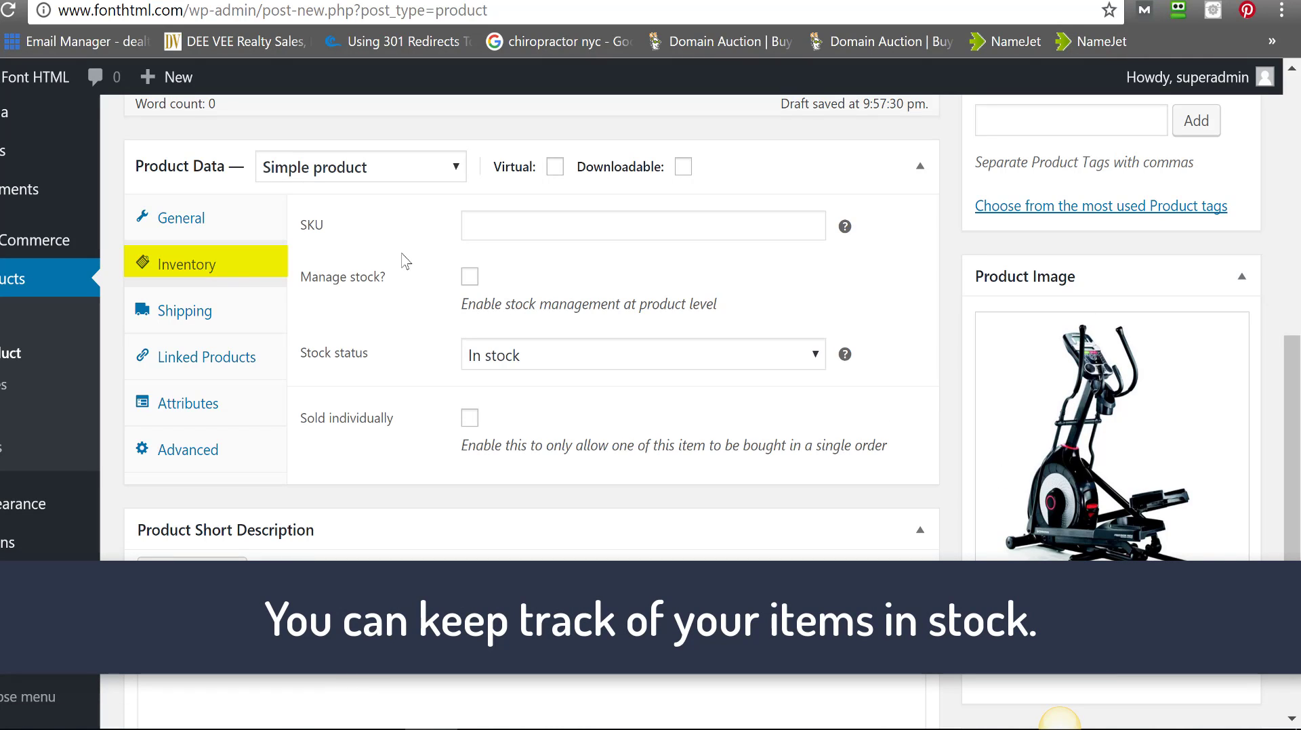
left_click(470, 278)
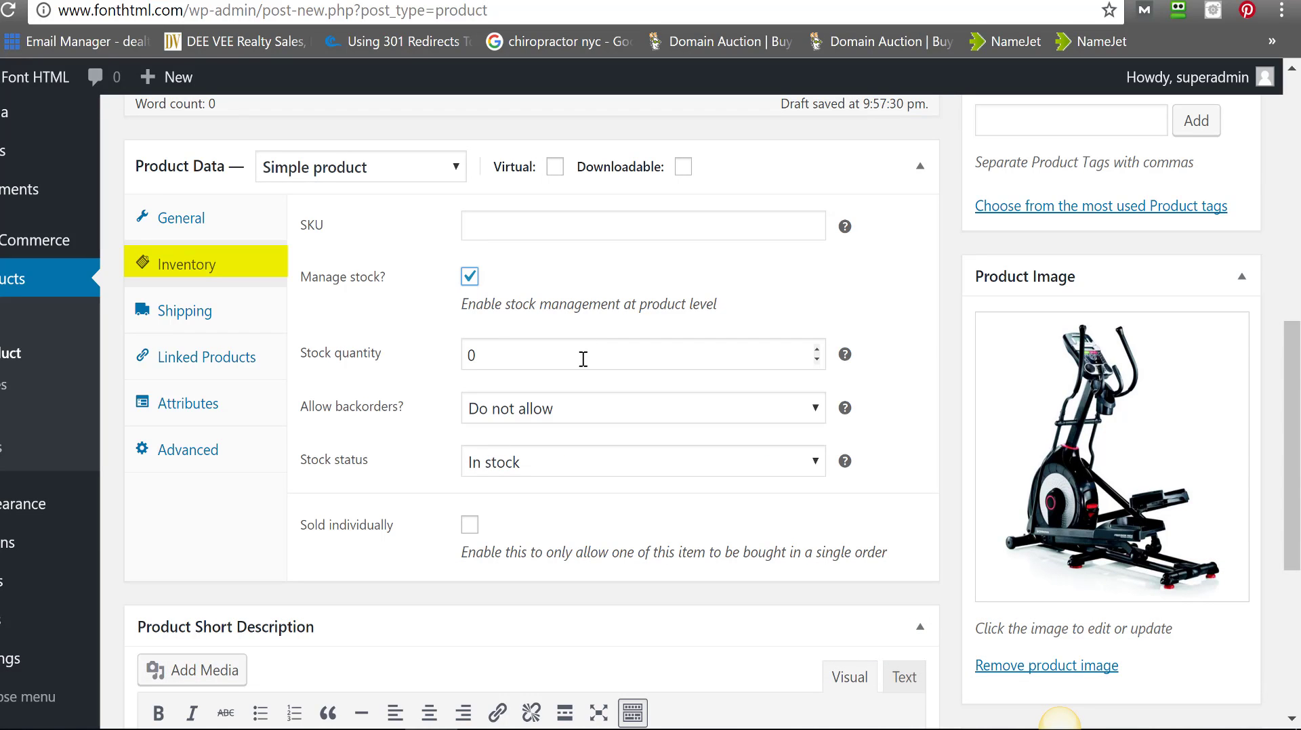
left_click_drag(581, 357, 427, 374)
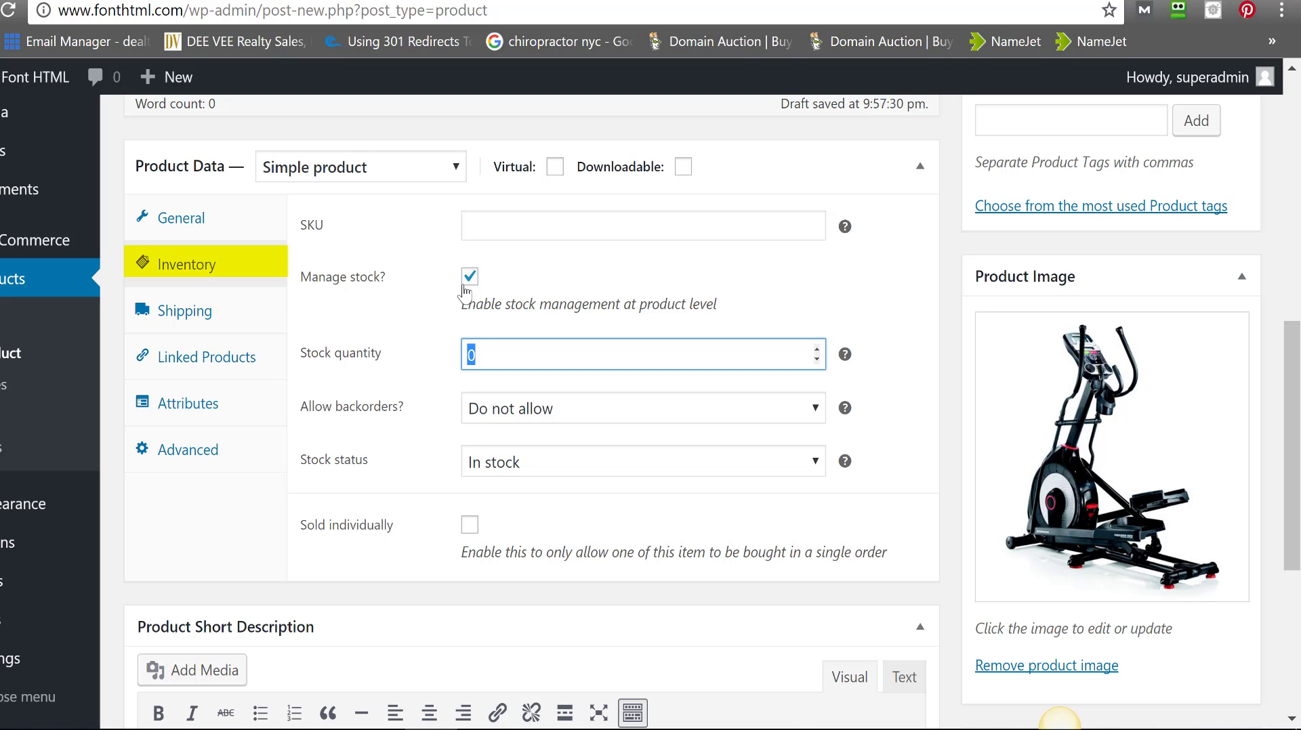
type("20")
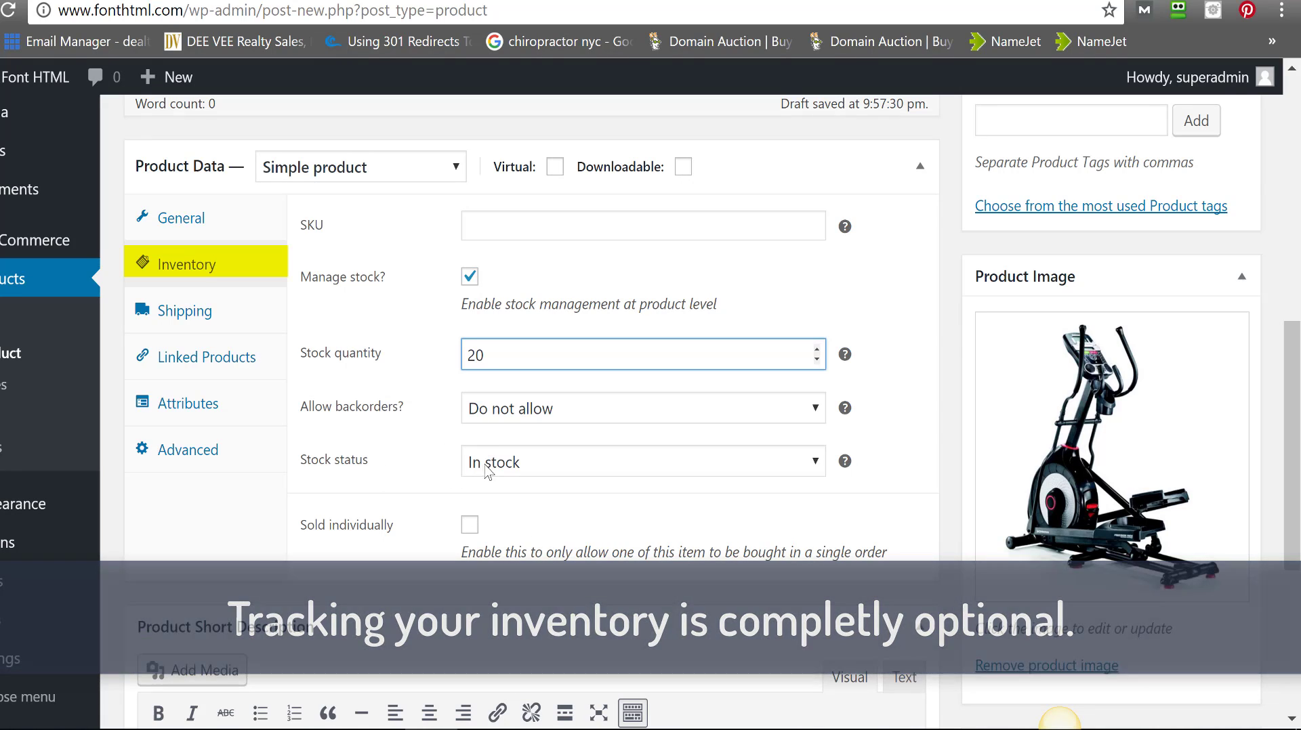
left_click(516, 467)
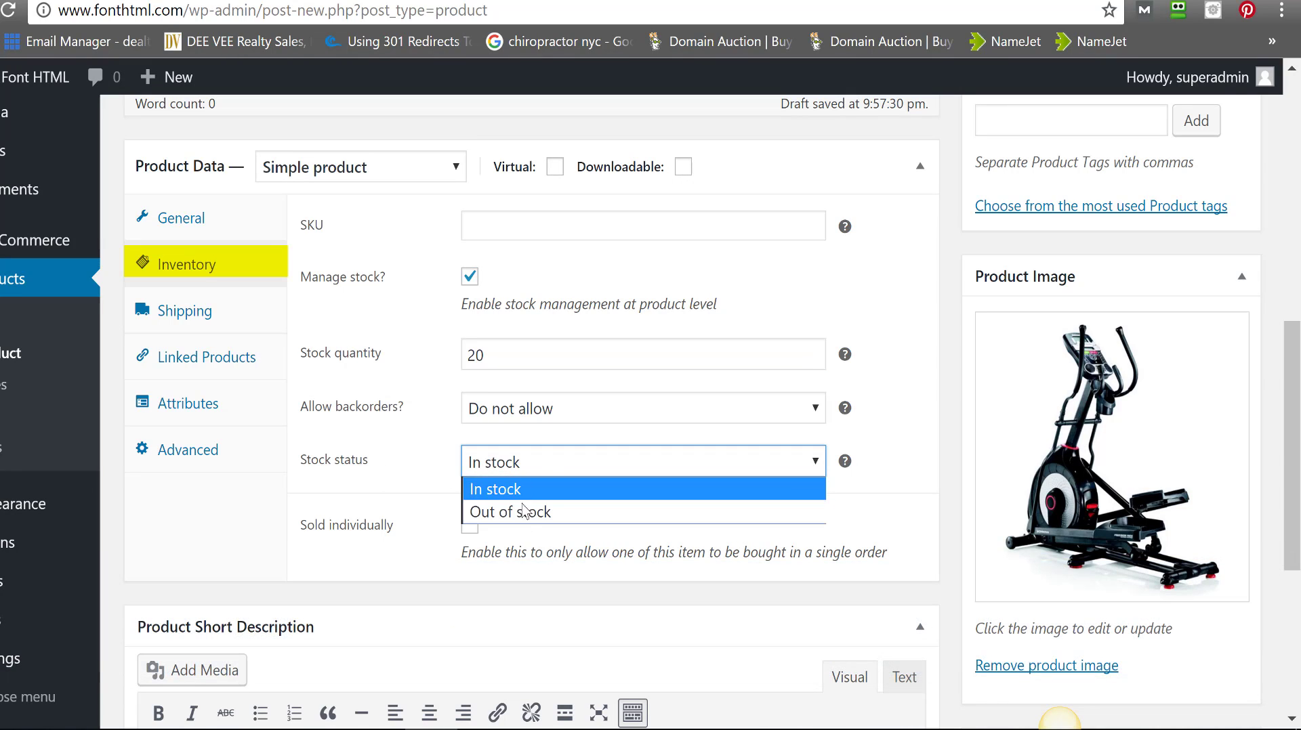
left_click(415, 460)
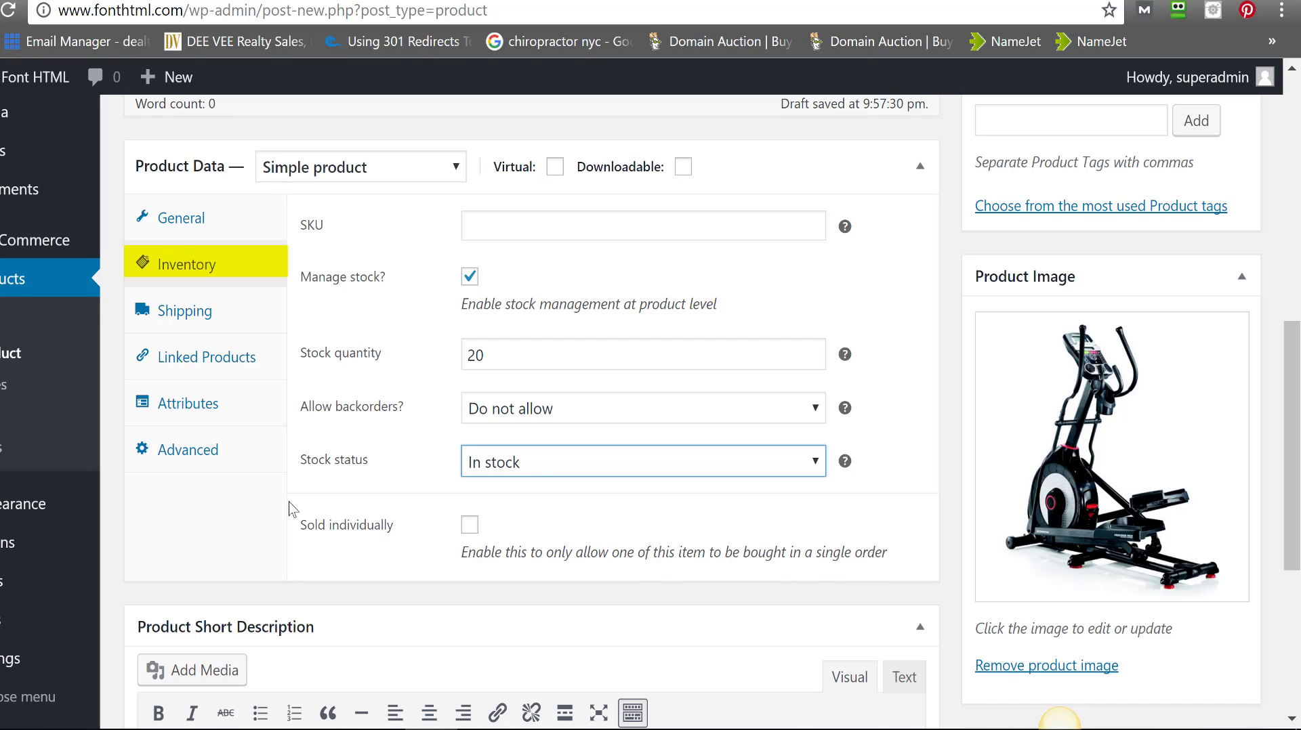
- Look through the Shipping, Linked Products and Attributes settings of Product A
left_click(187, 317)
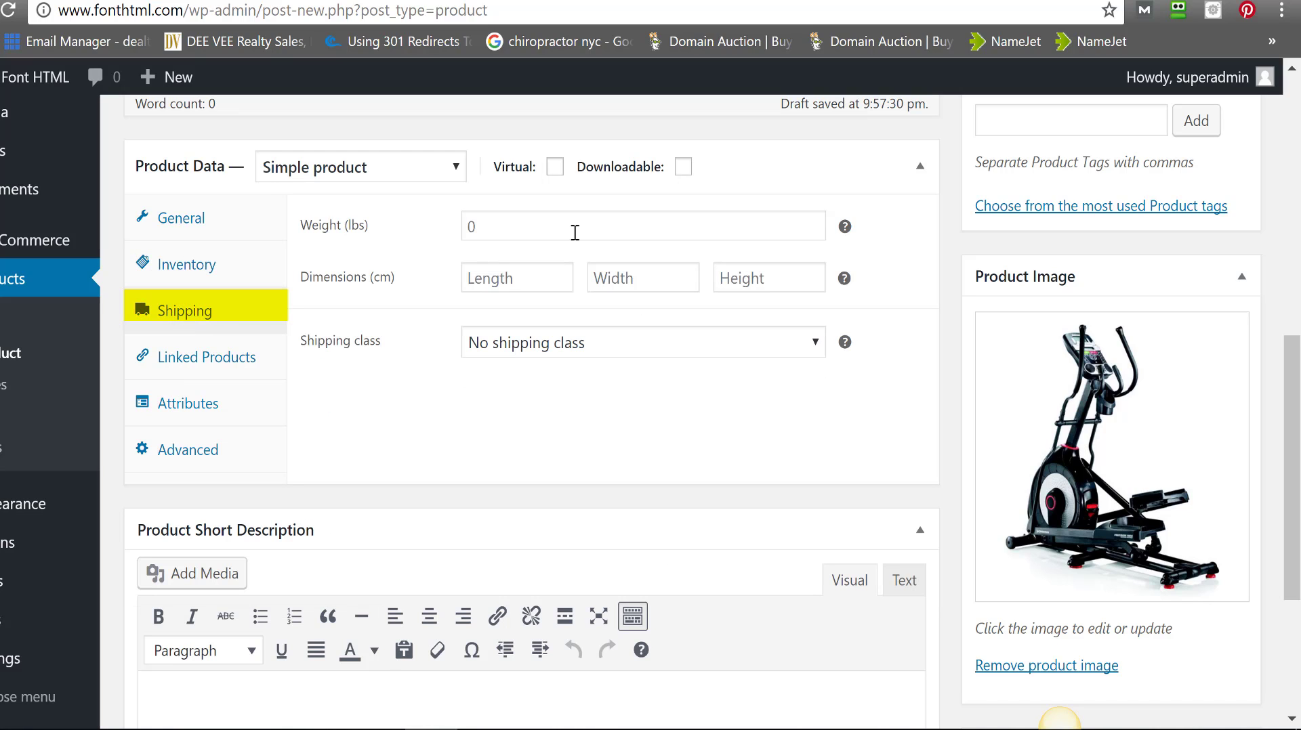
left_click(547, 223)
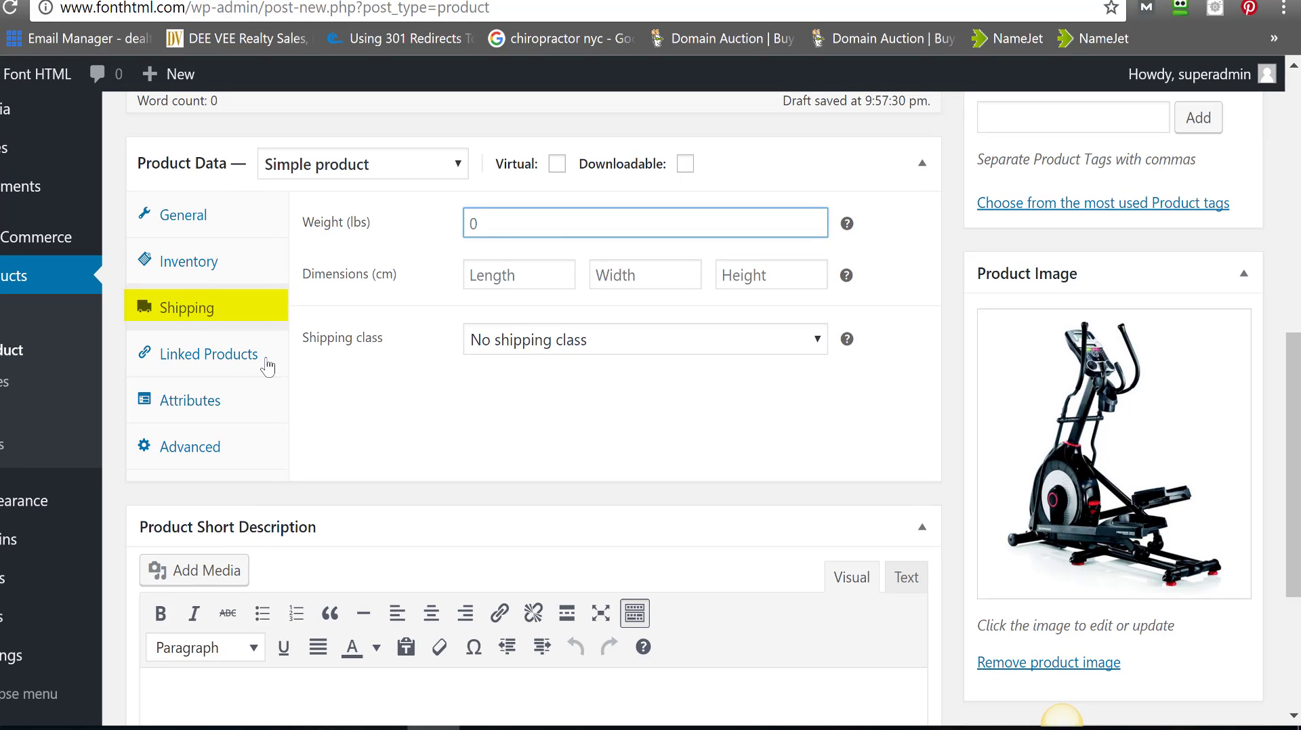
left_click(224, 363)
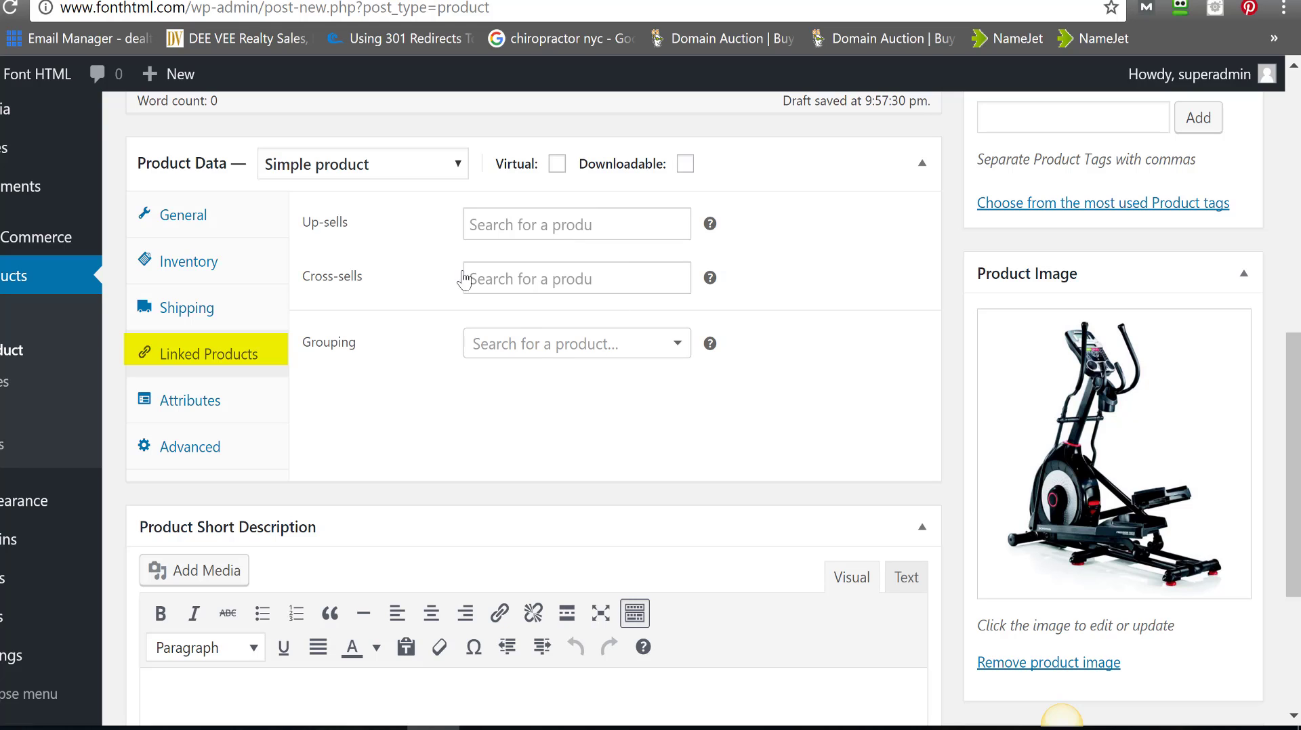
left_click(234, 420)
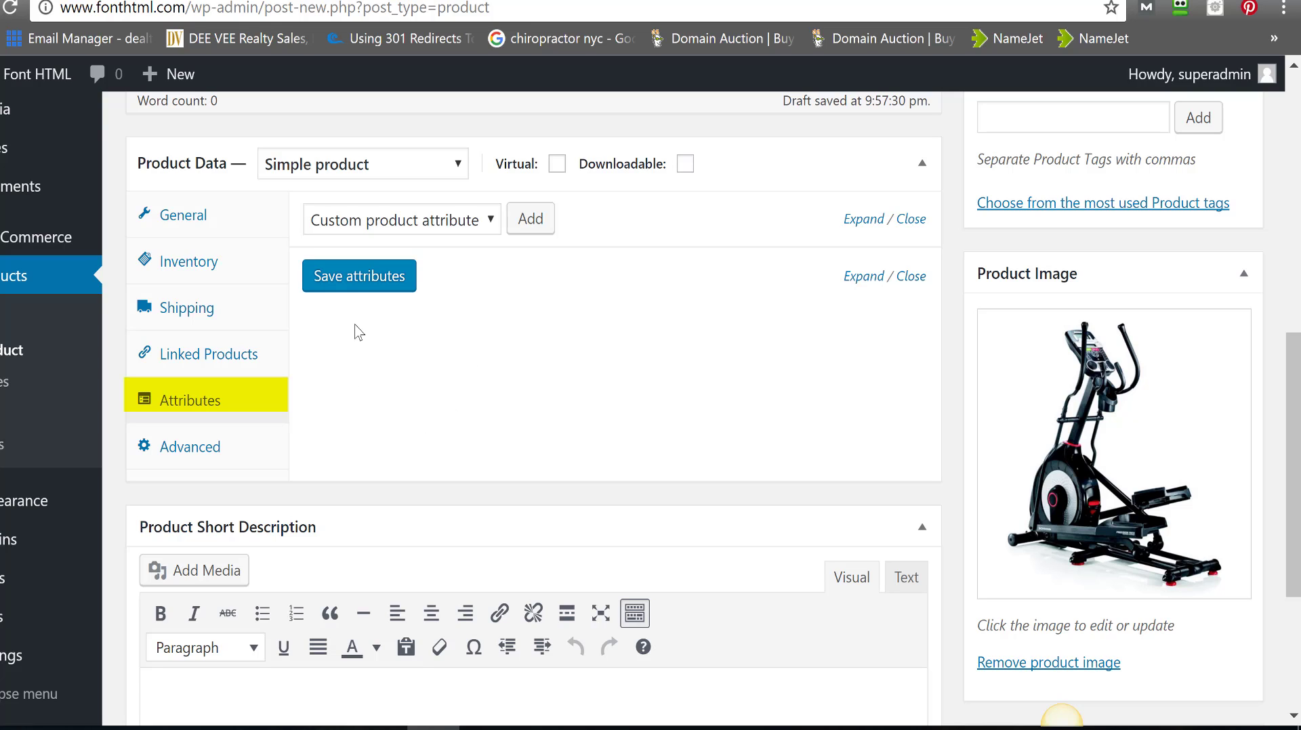
- Return to the General settings and select the 91.95 regular price
left_click(180, 232)
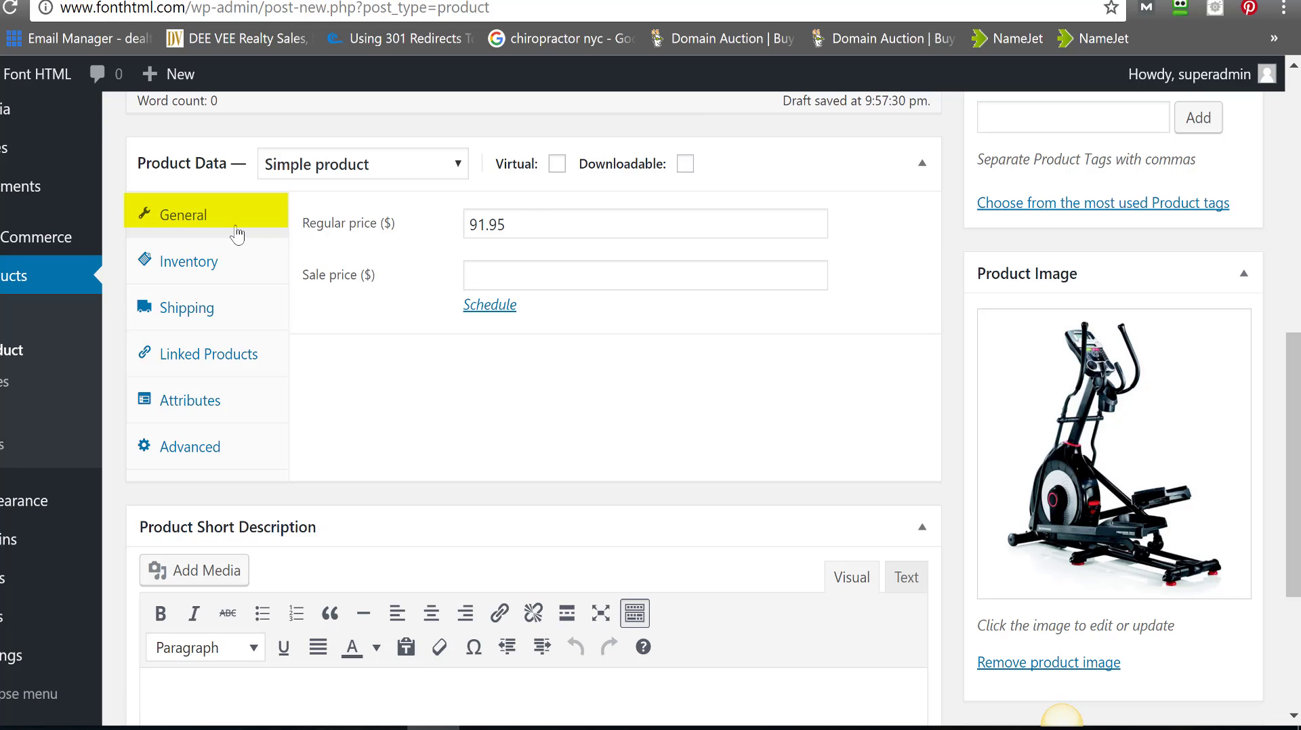
left_click_drag(513, 228, 441, 238)
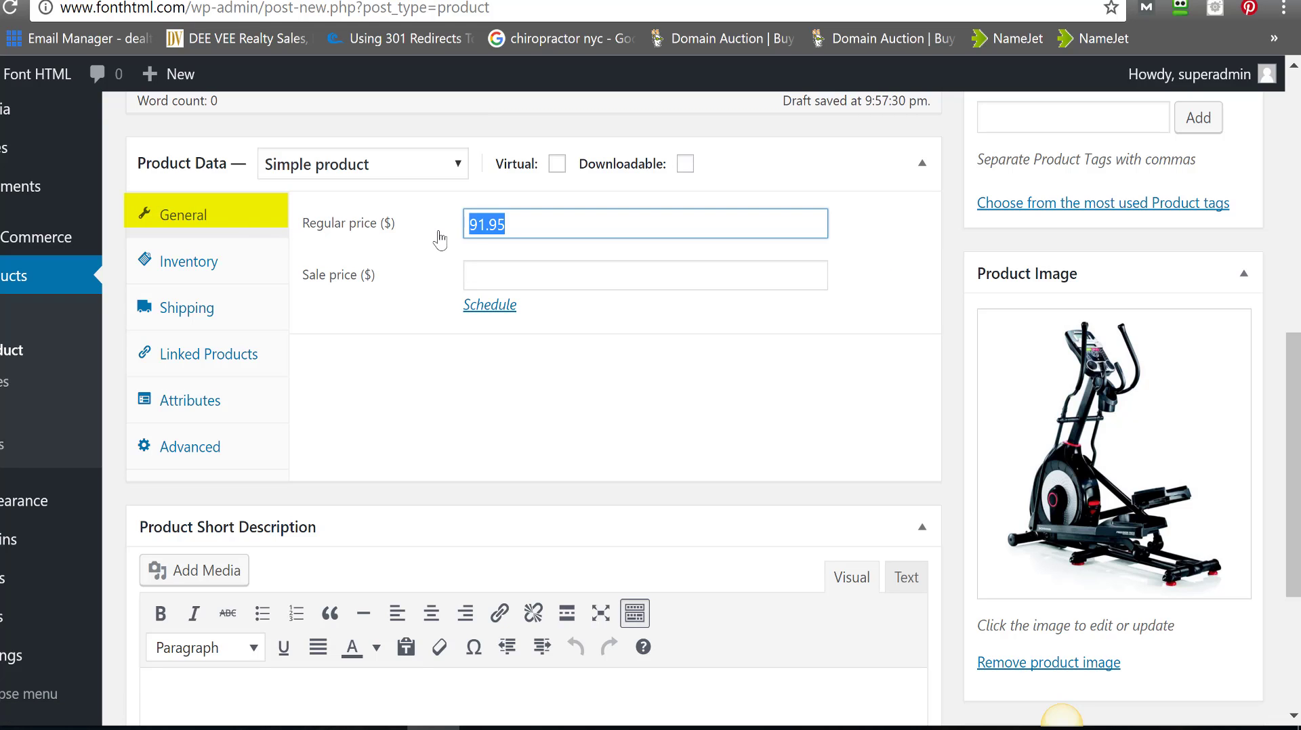
left_click(522, 223)
left_click_drag(522, 224, 471, 224)
- Finish the short description, fixing the typo, ending with 'available for a limited time only.'
scroll(1062, 717, "down", 4)
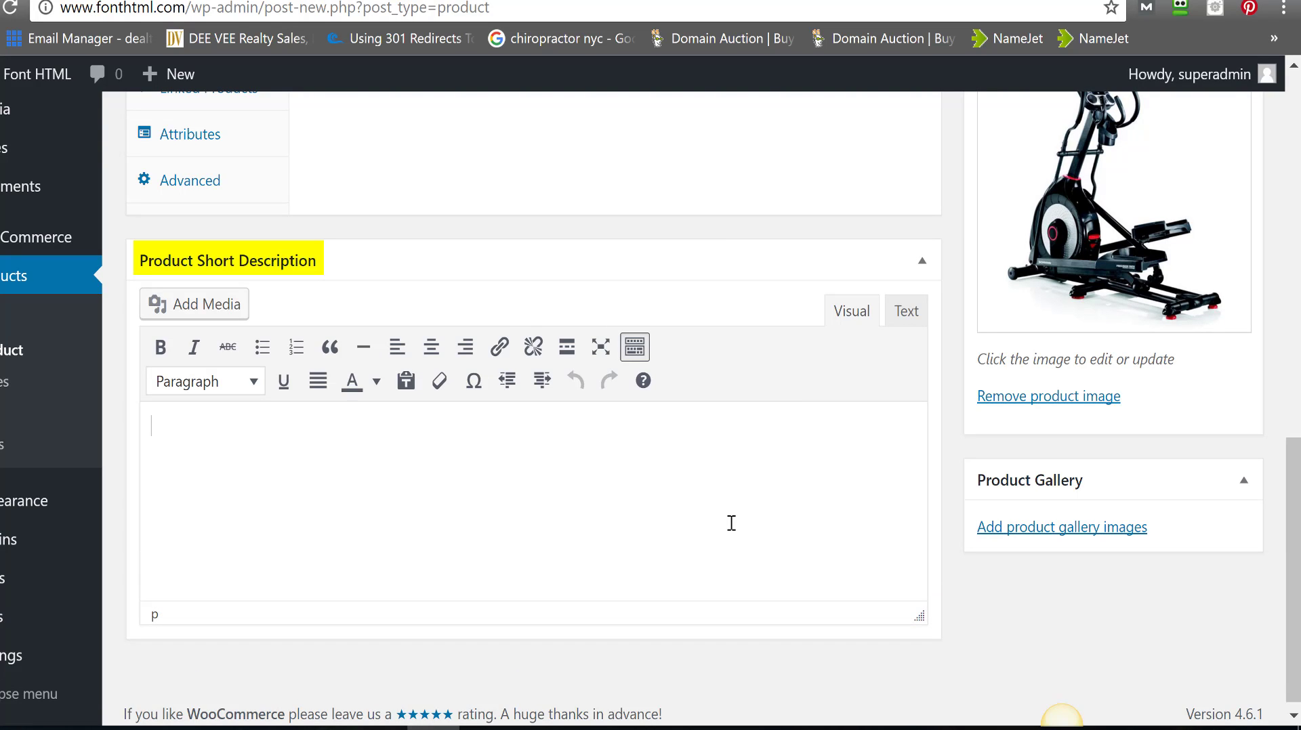
type("This awesome bike has 4 different speeds and an")
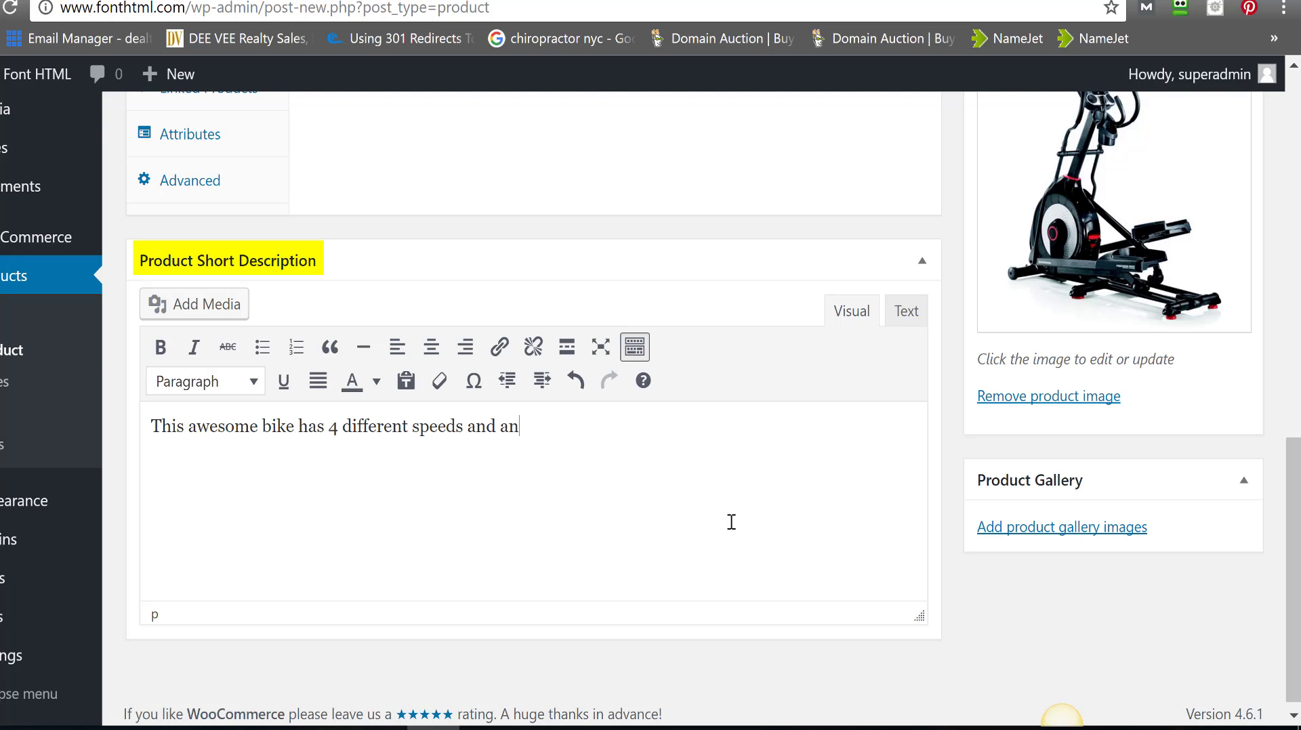
type("esome frame. It i")
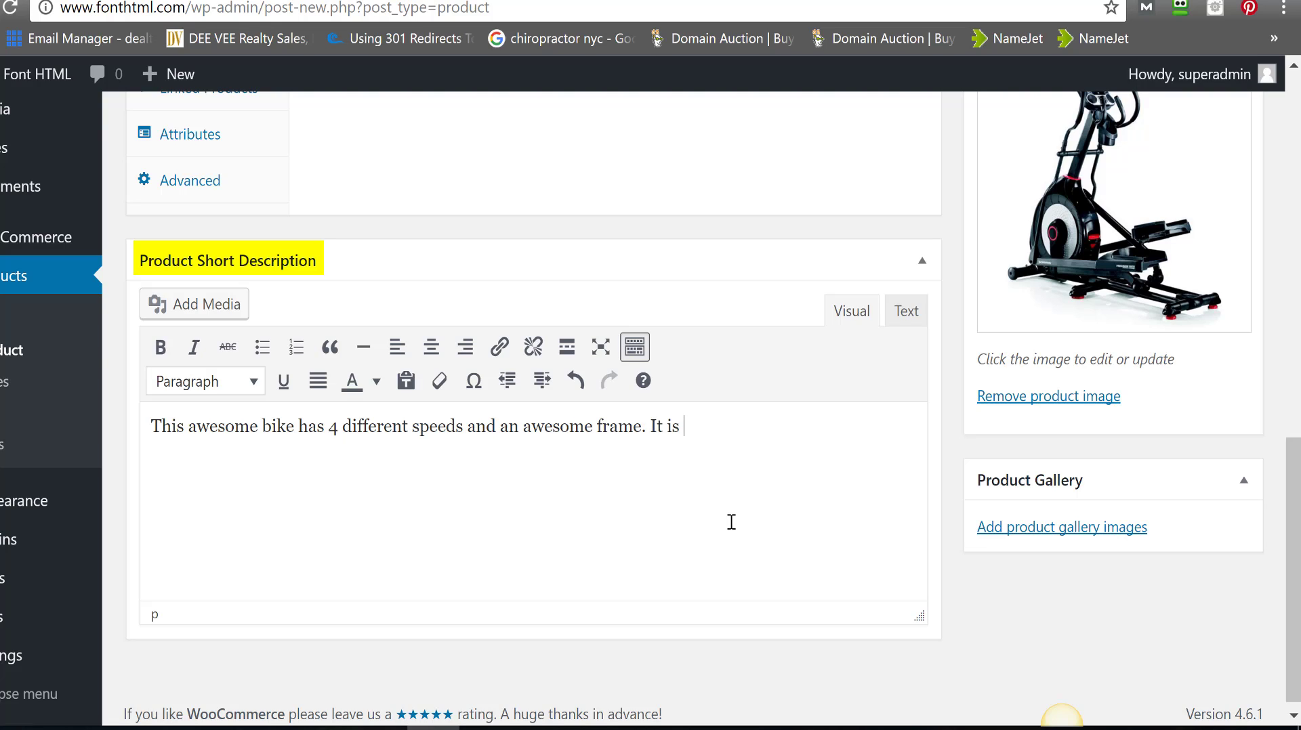
type("signed an")
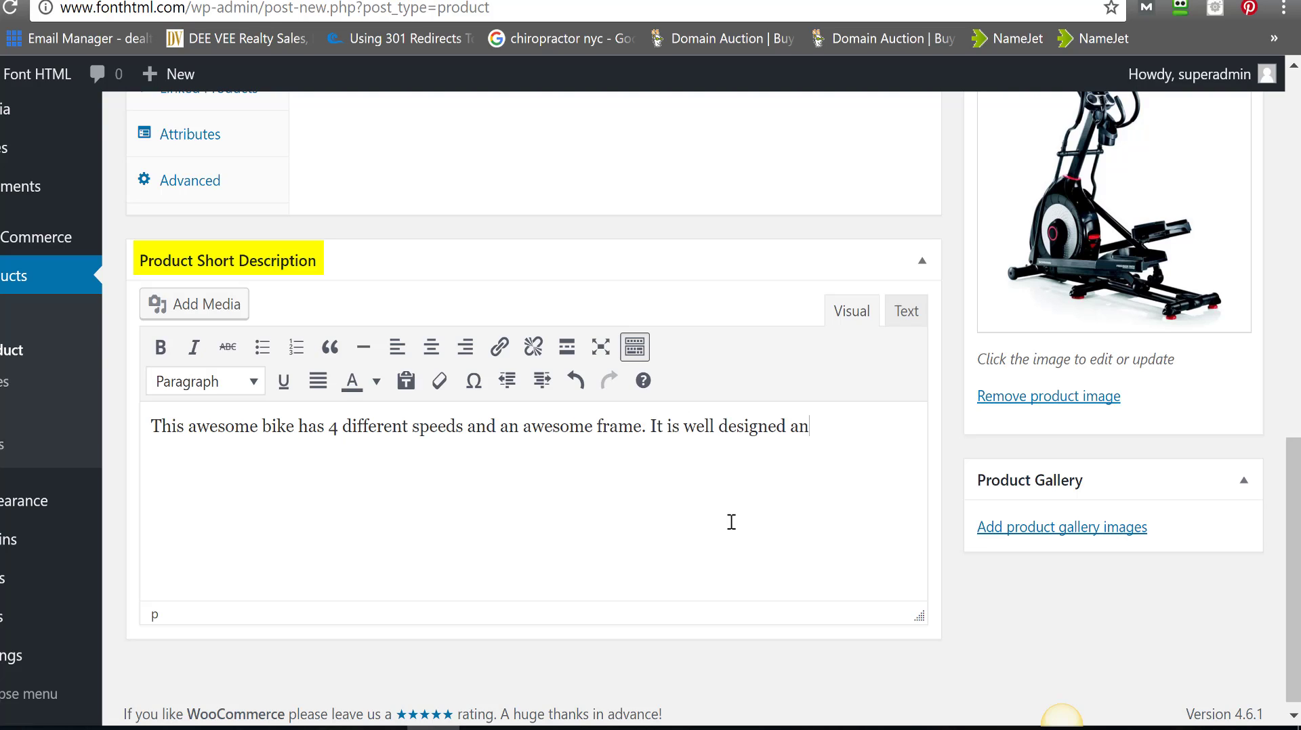
type("abe")
key("BackSpace")
type("le for a limit")
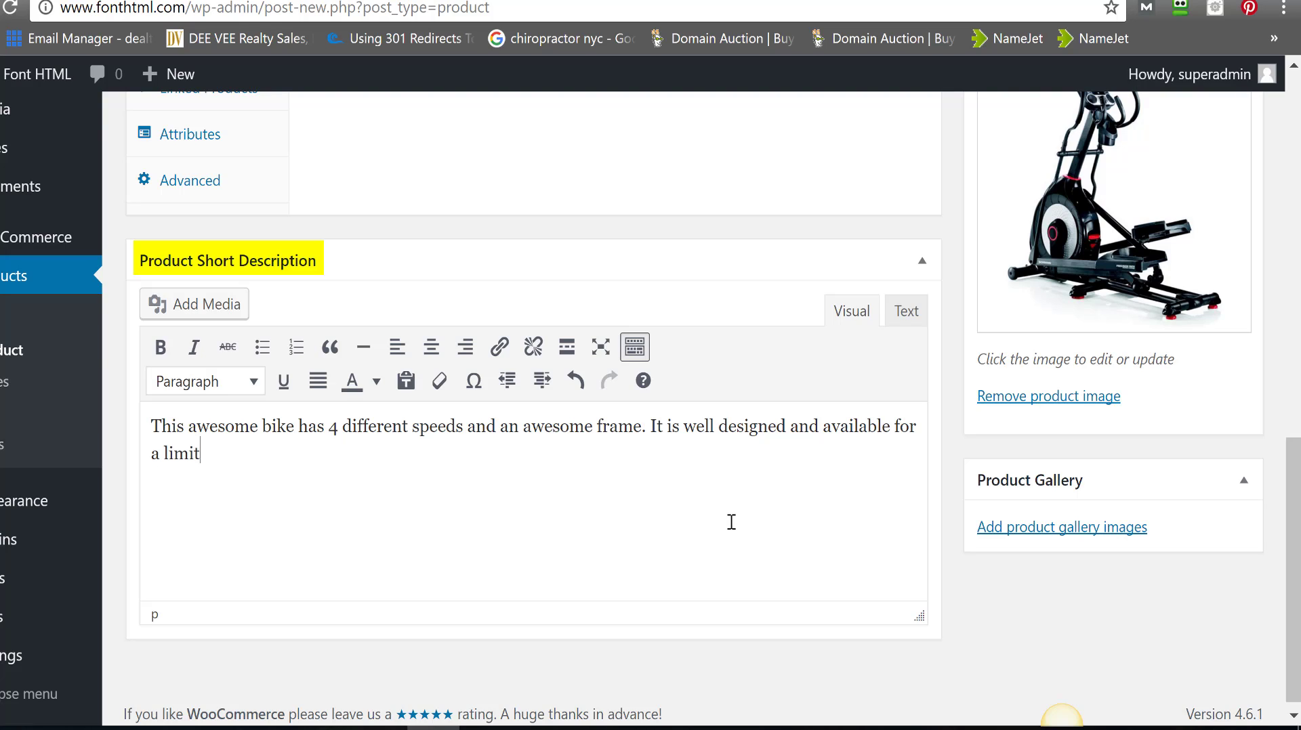
type("ed time only.")
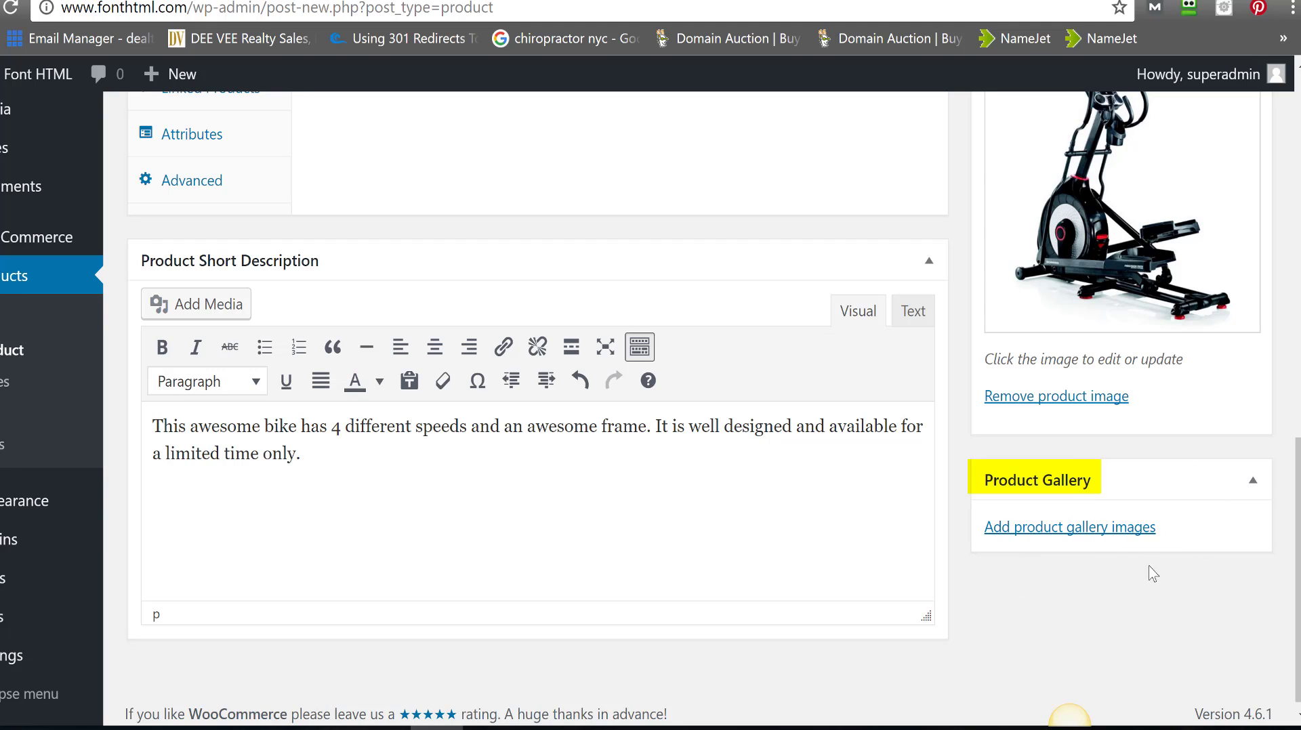
- Publish Product A
scroll(1285, 513, "up", 3)
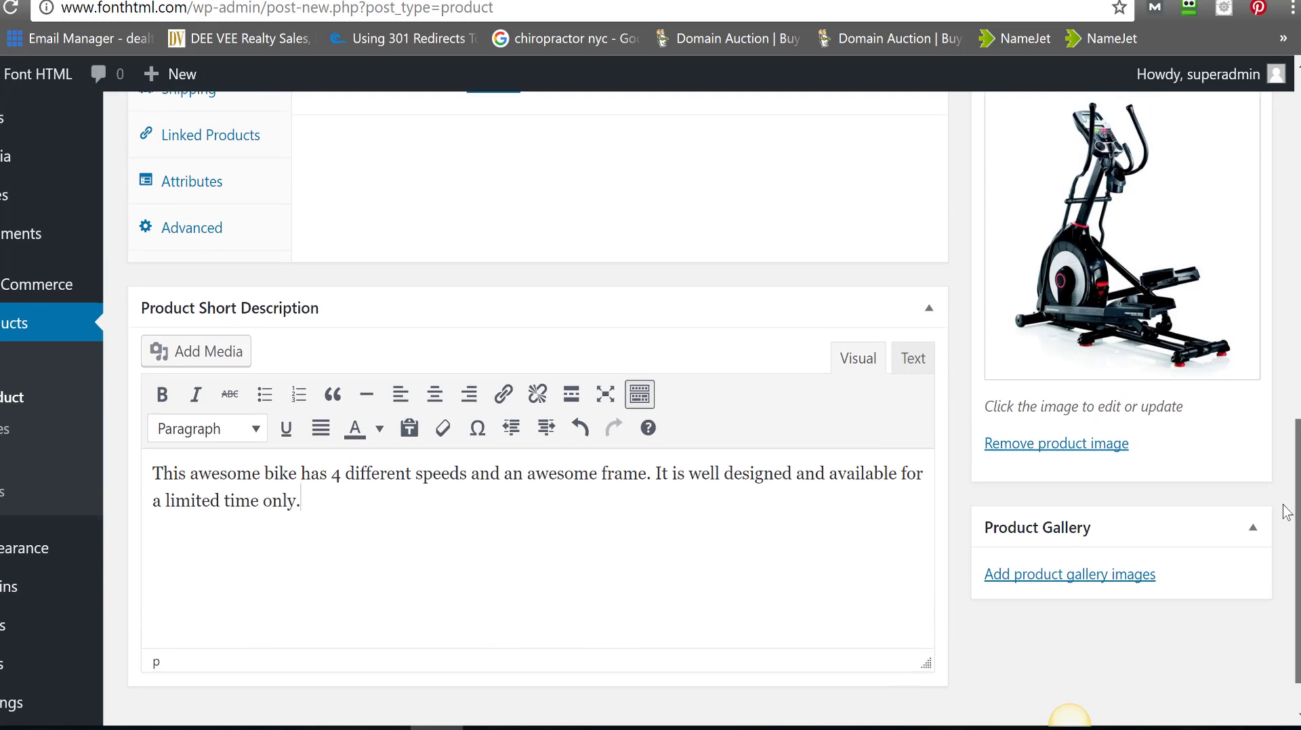
left_click_drag(1287, 513, 1300, 411)
scroll(1289, 307, "up", 3)
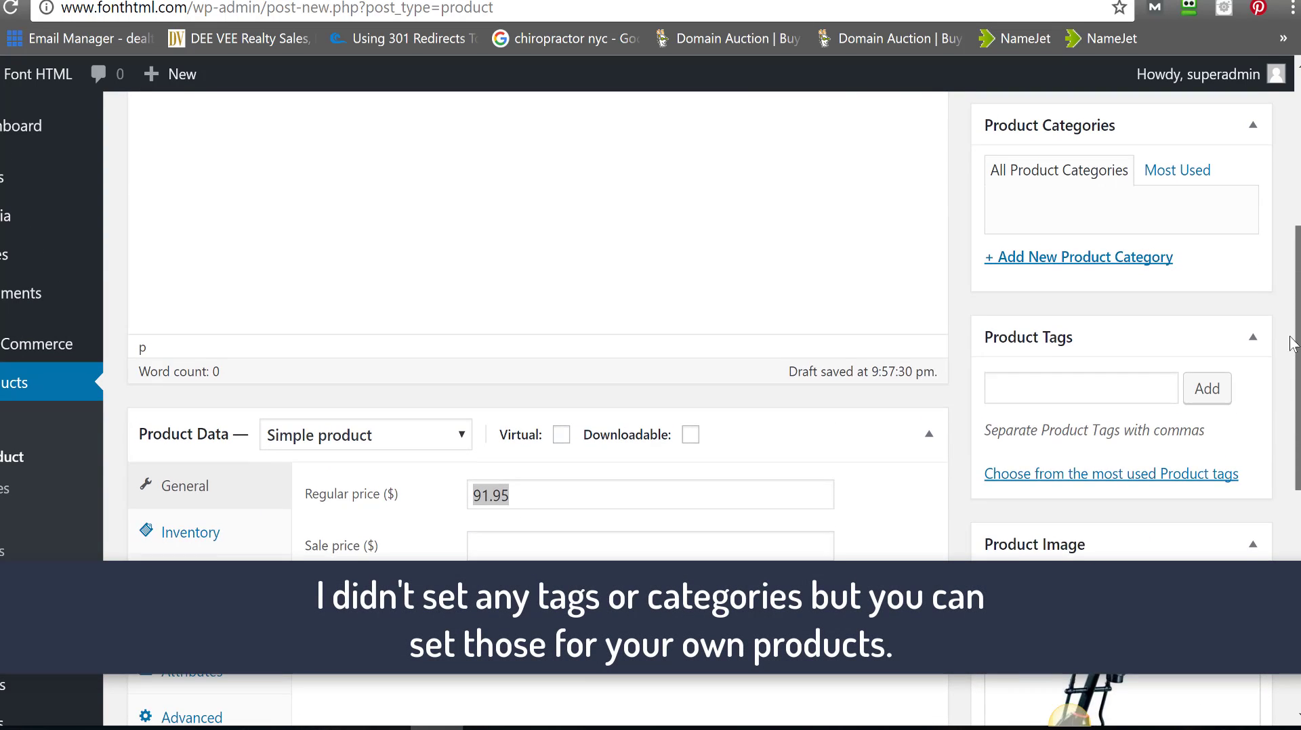
scroll(1289, 307, "up", 5)
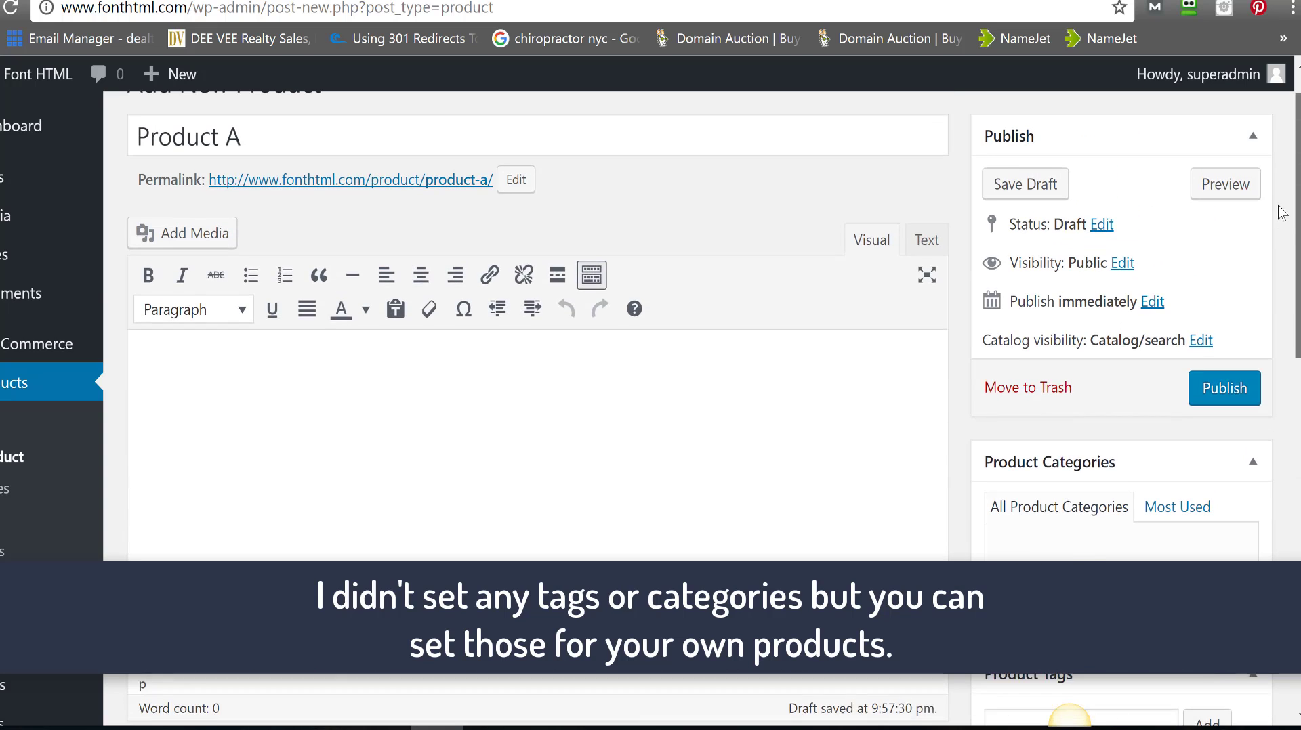
left_click(1210, 439)
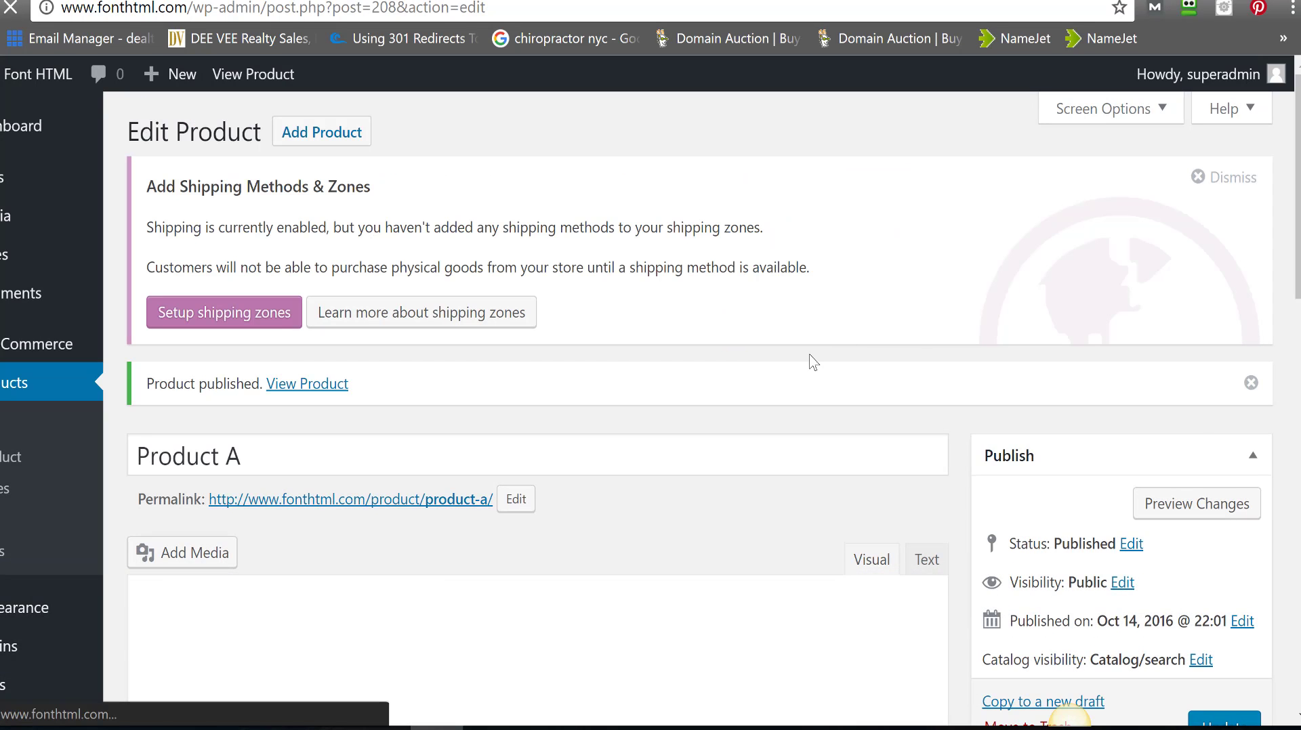
- Open the published Product A page in a new browser tab
scroll(1121, 253, "down", 3)
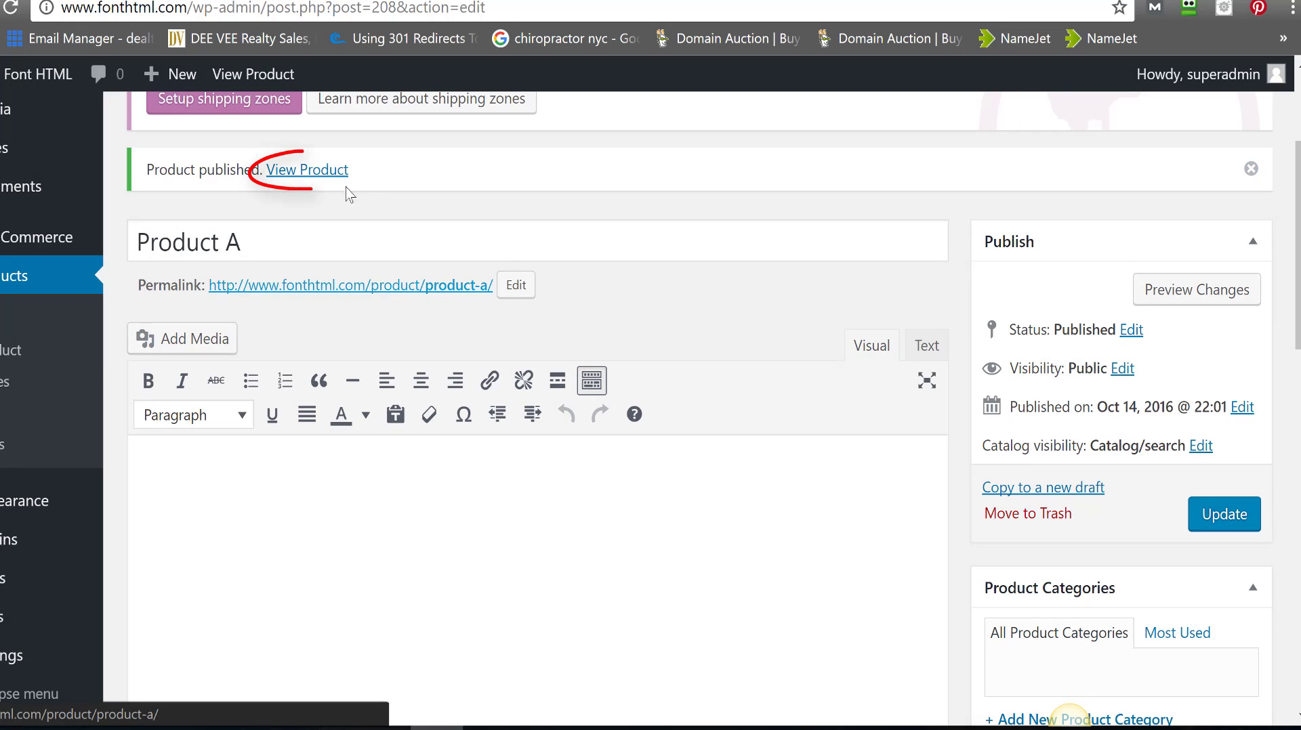
right_click(325, 180)
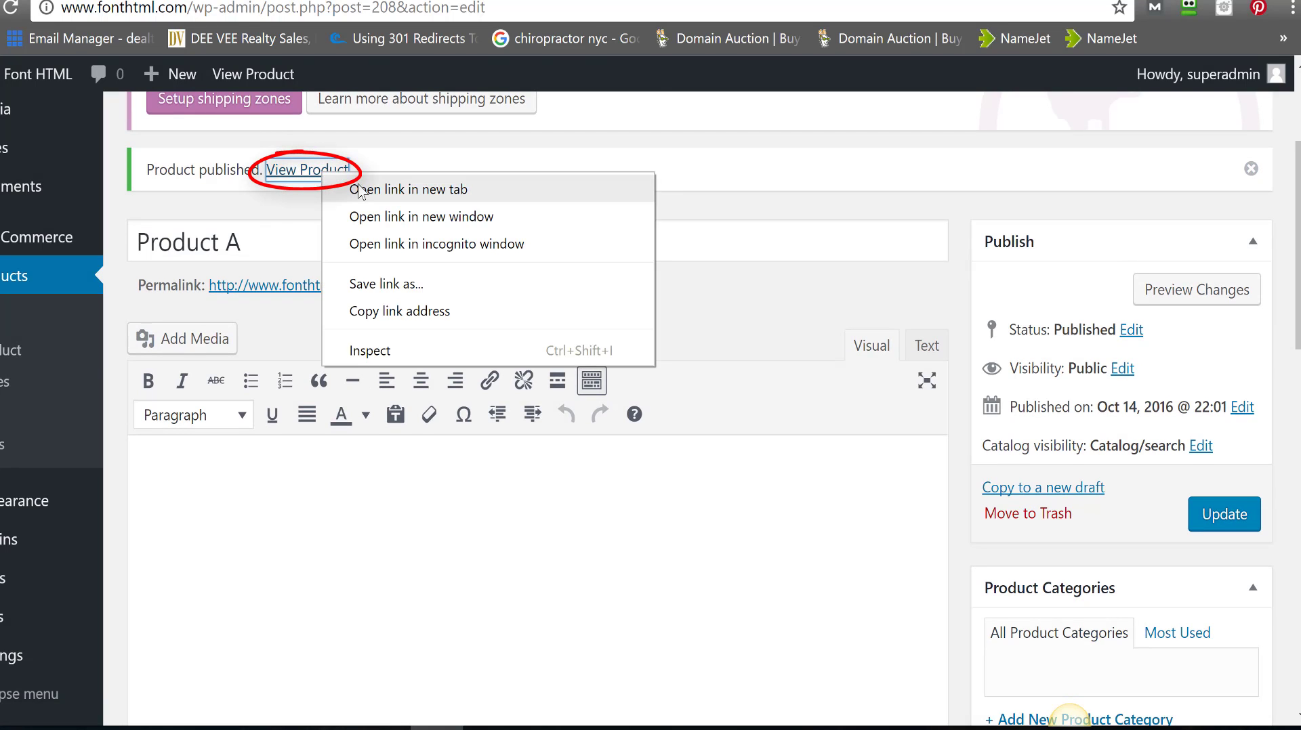
left_click(355, 189)
- Review Product A's live product page in the new tab
left_click(811, 0)
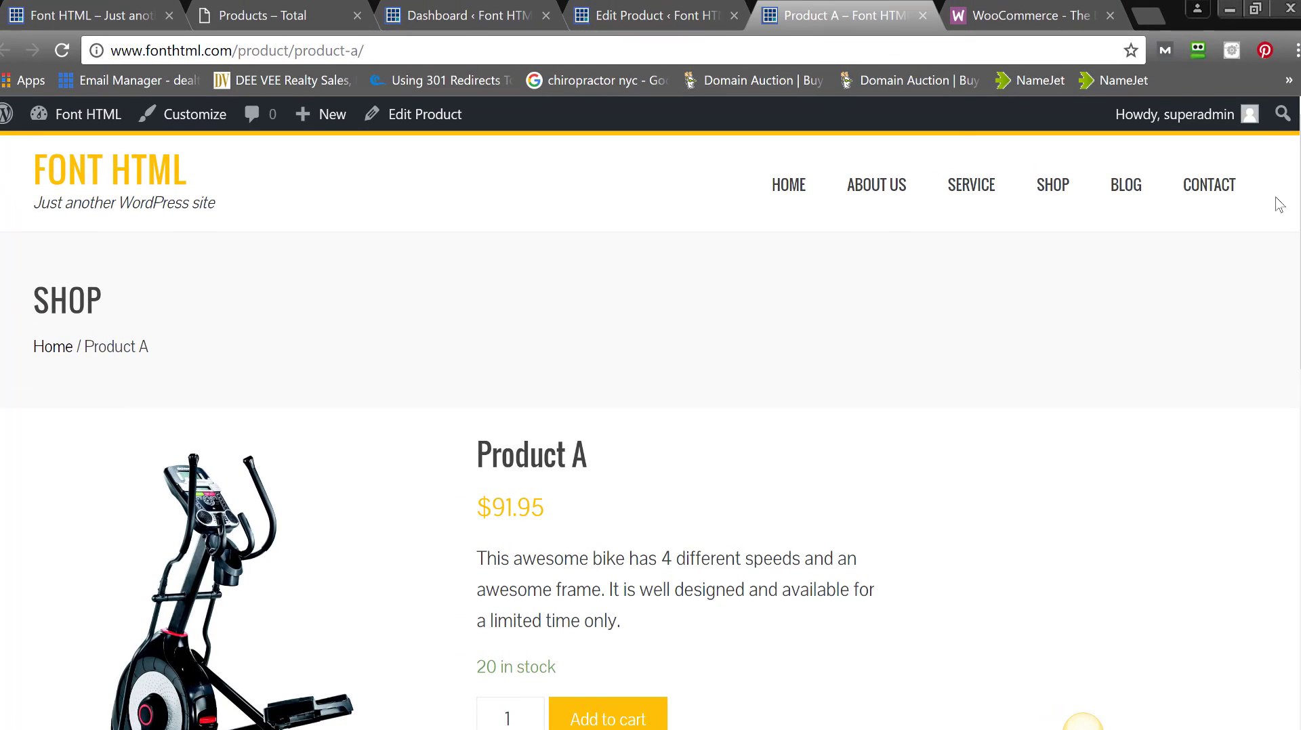
scroll(1083, 723, "down", 7)
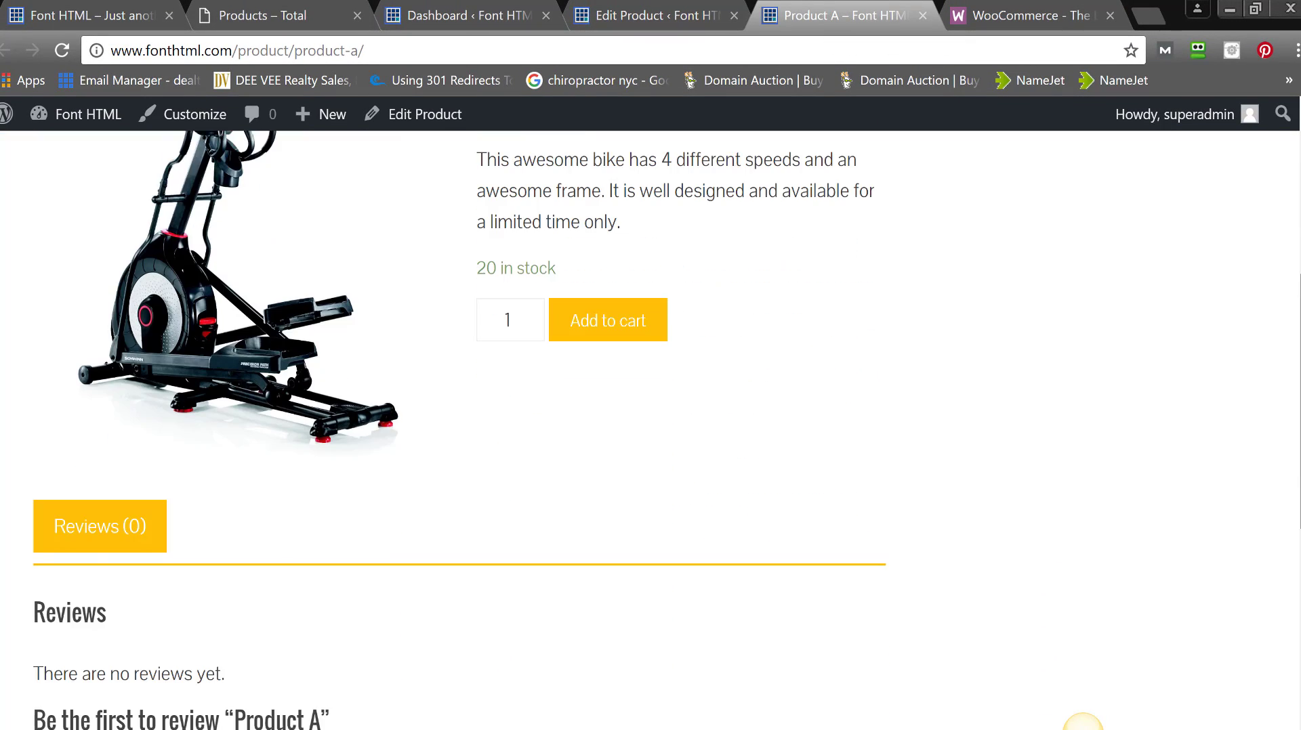
scroll(1083, 723, "up", 4)
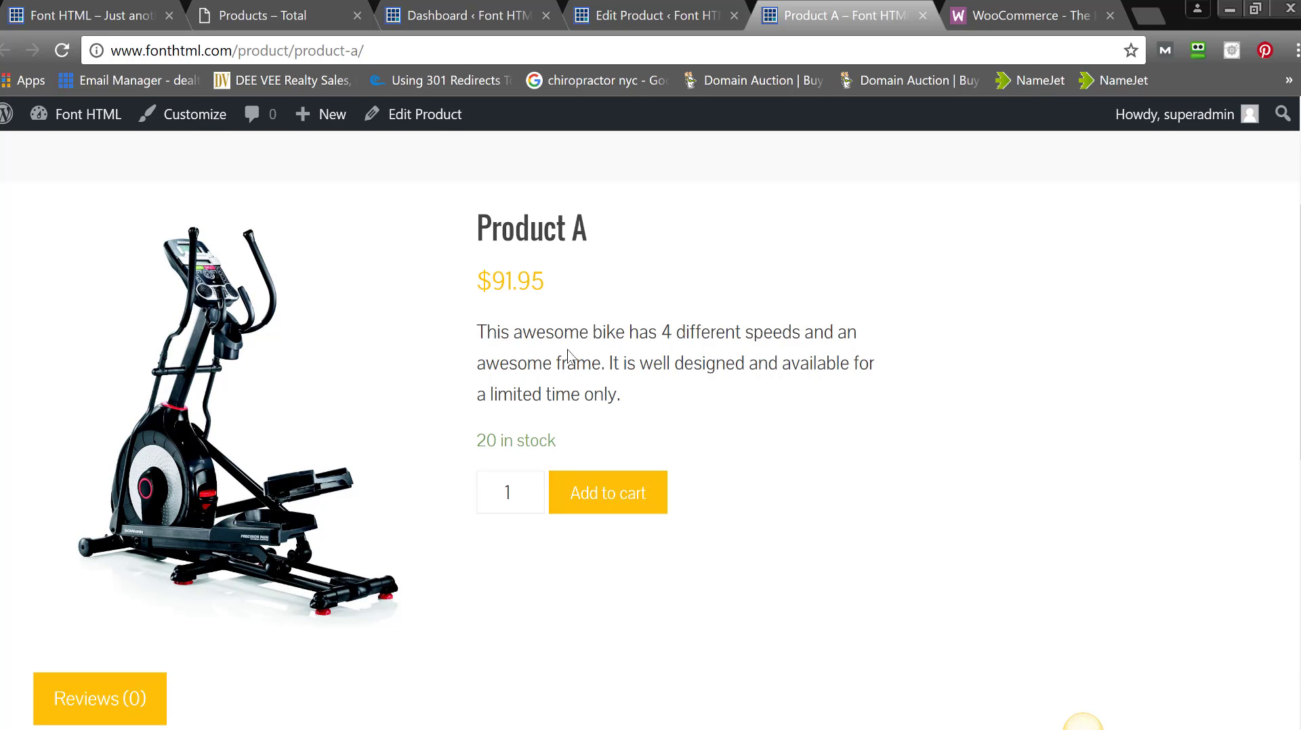
left_click_drag(554, 450, 481, 444)
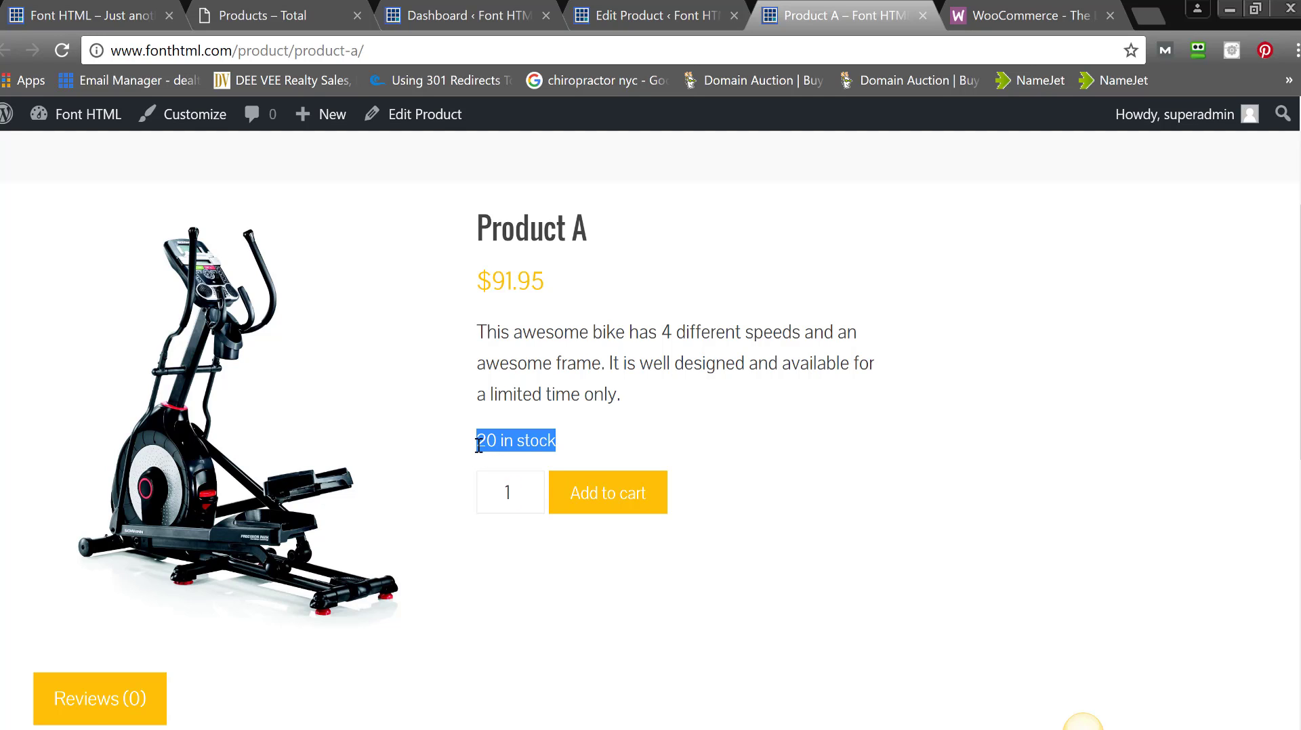
scroll(1028, 157, "up", 3)
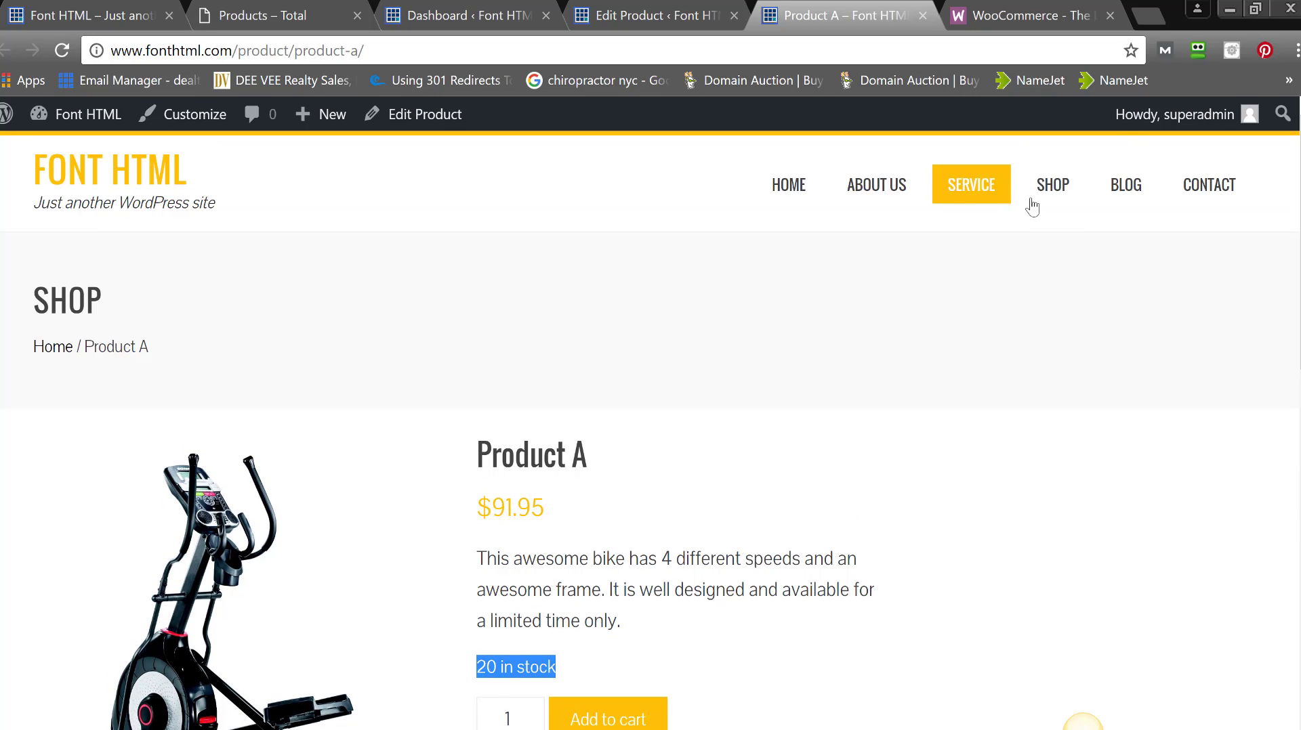
- Confirm the shop lists Product A at $91.95, then go back to its editor
left_click(1051, 207)
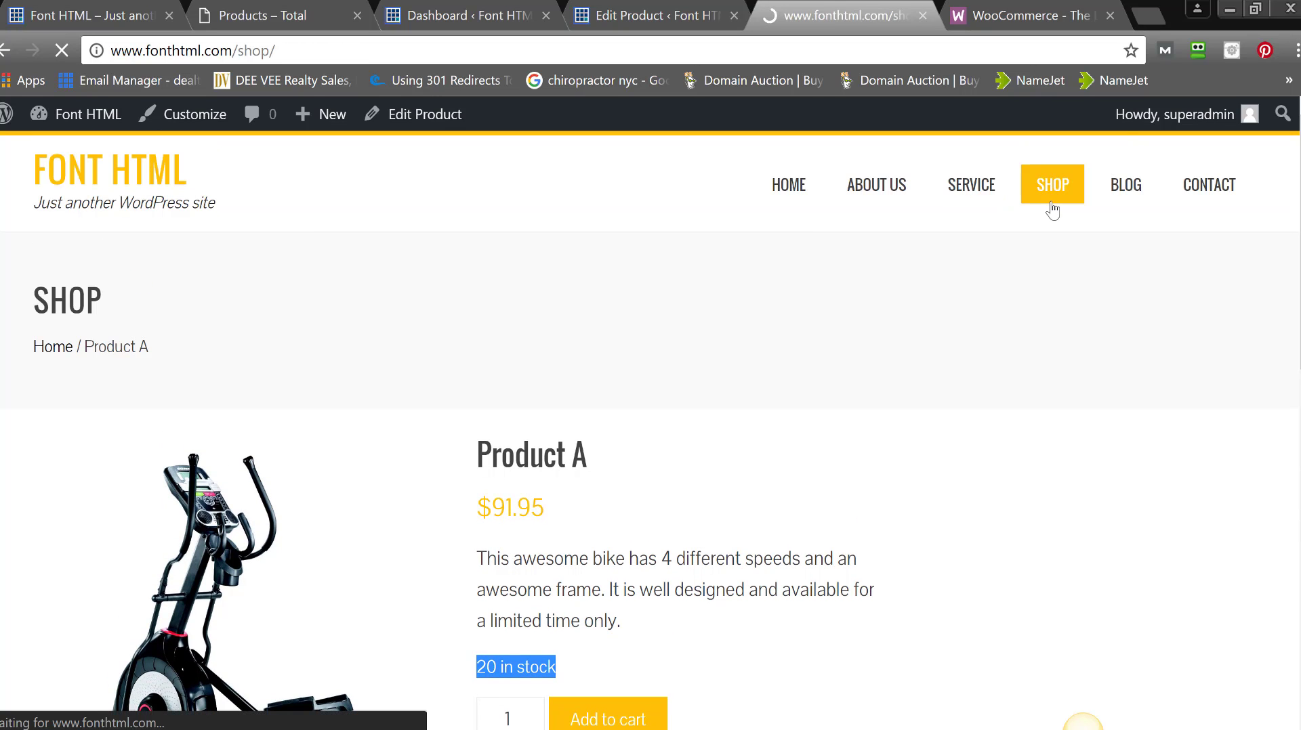
left_click_drag(1091, 208, 1110, 257)
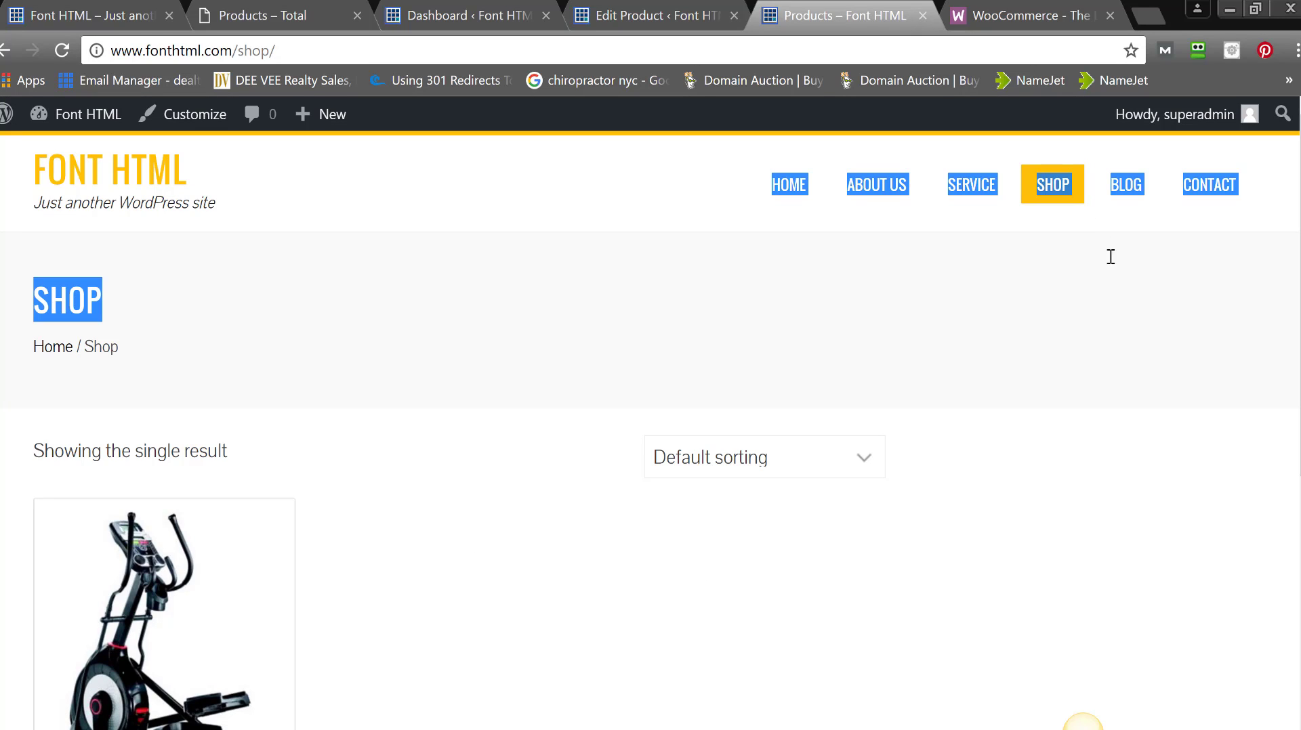
scroll(1226, 266, "down", 4)
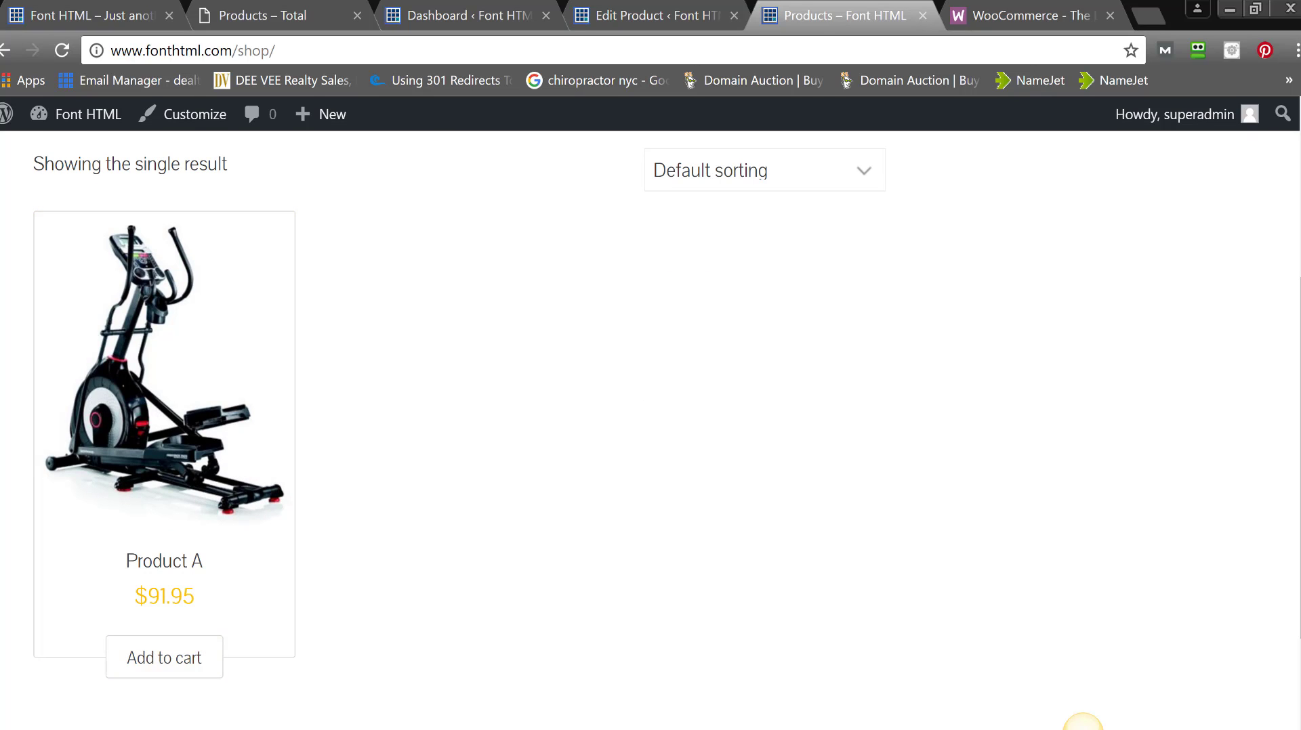
scroll(1277, 405, "up", 4)
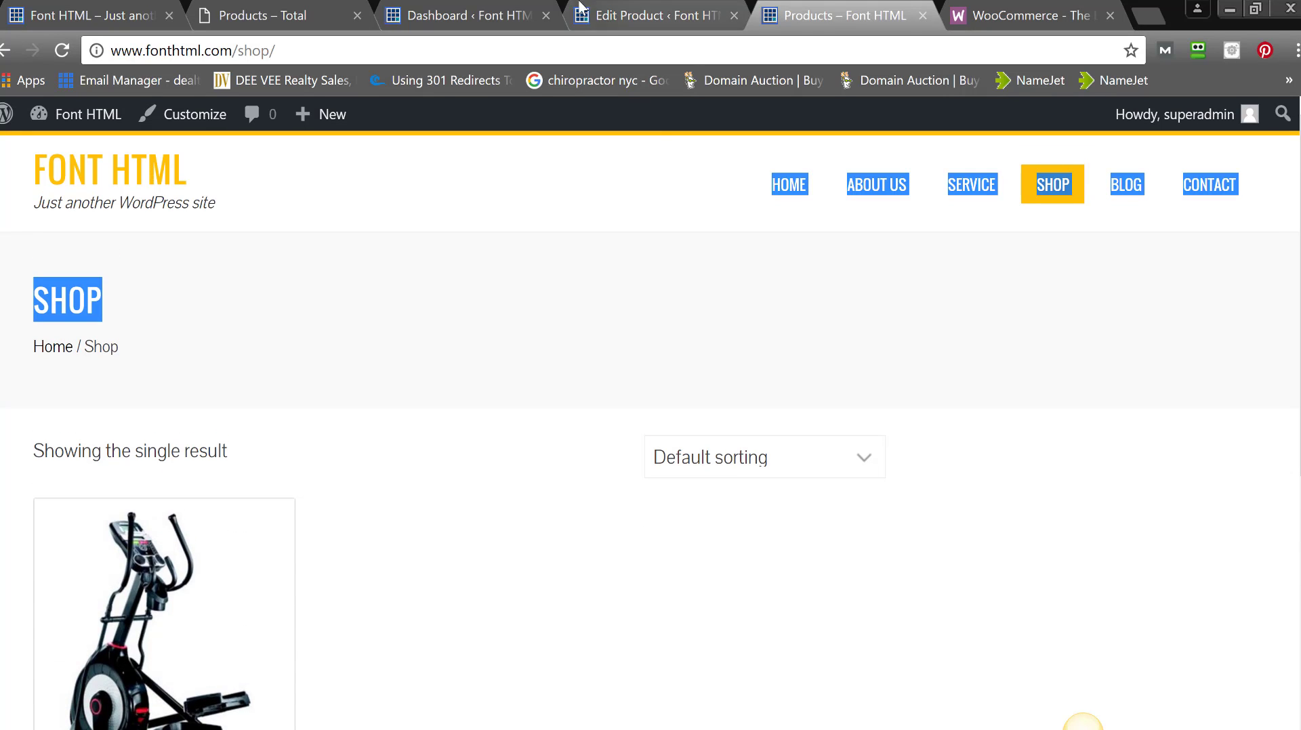
left_click(623, 18)
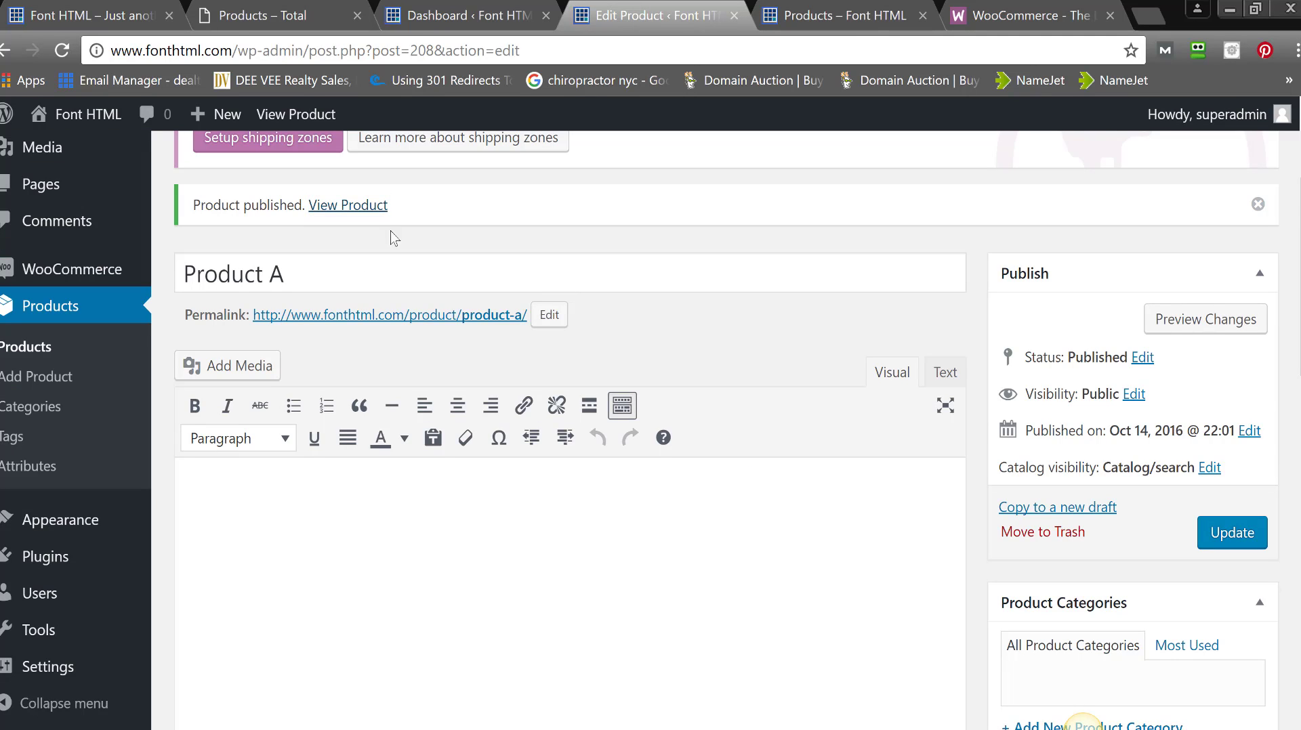
- Add a new product named 'Product B' with a regular price of 129.95
scroll(1083, 722, "up", 3)
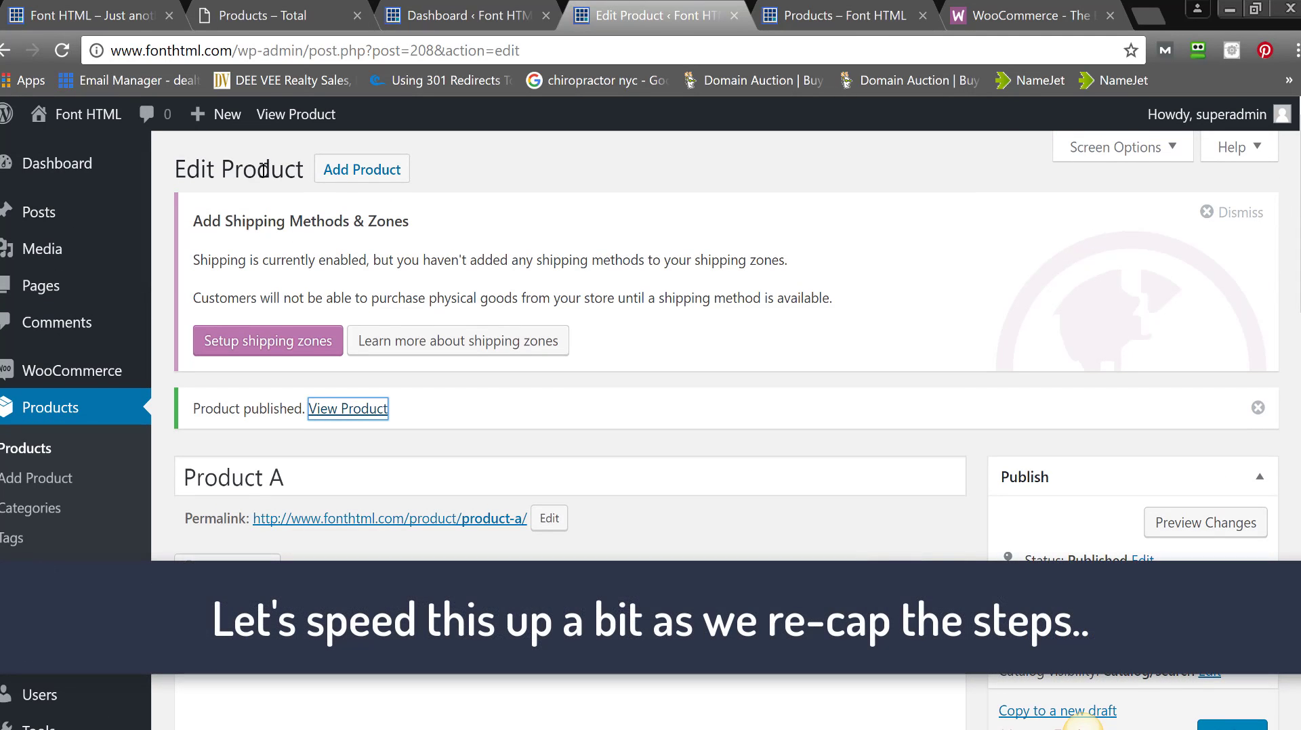
left_click(346, 180)
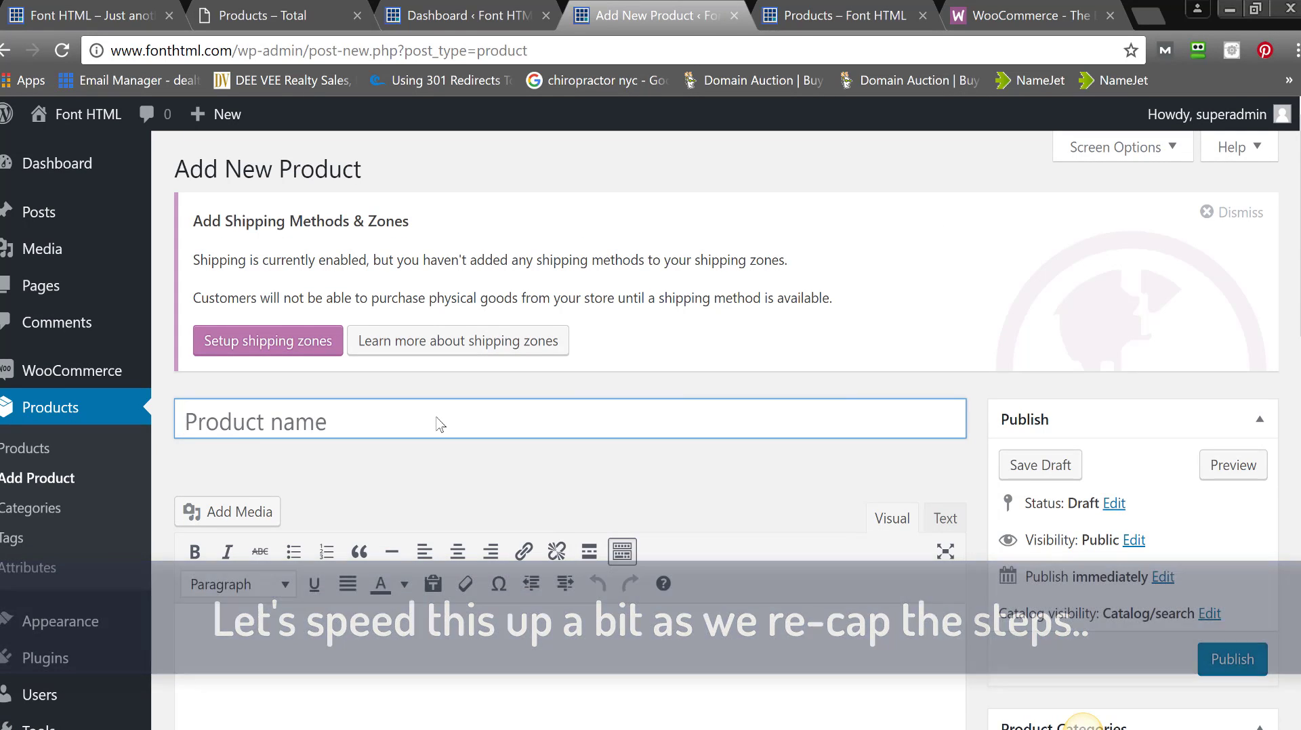
type("Product")
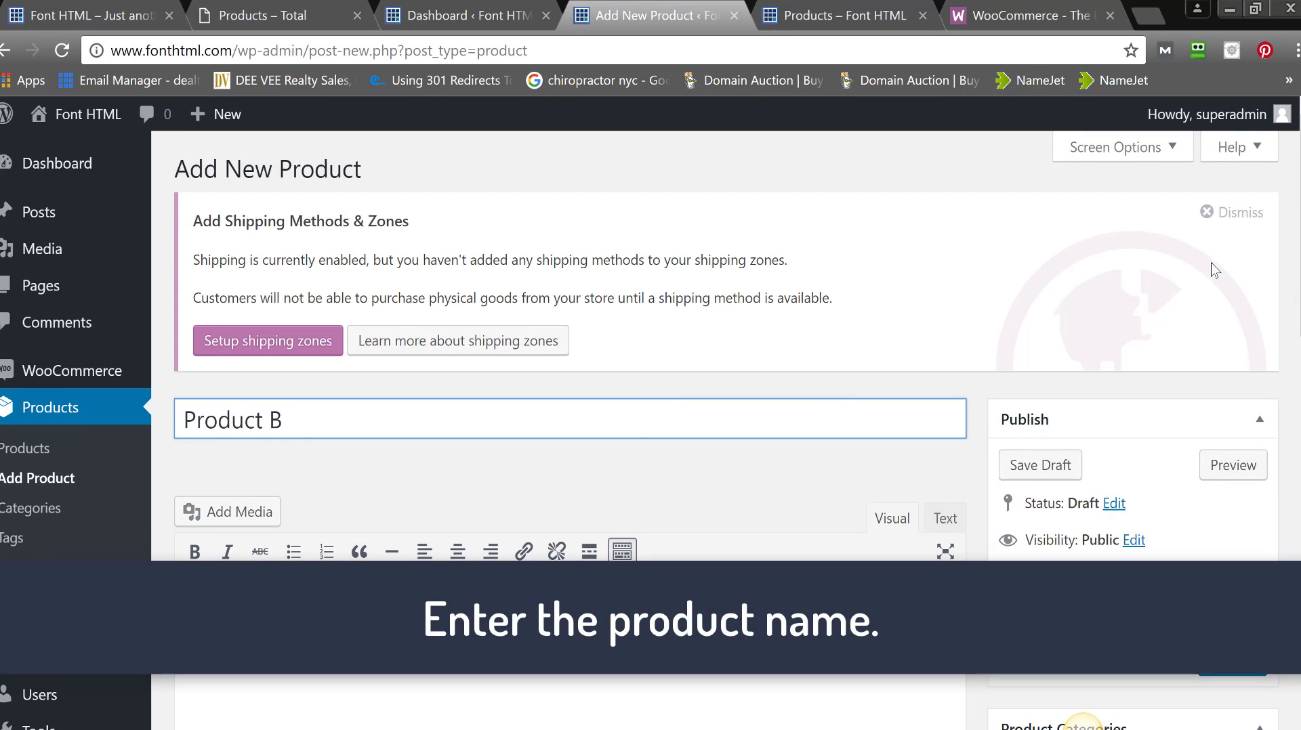
type(" B")
scroll(1269, 404, "down", 9)
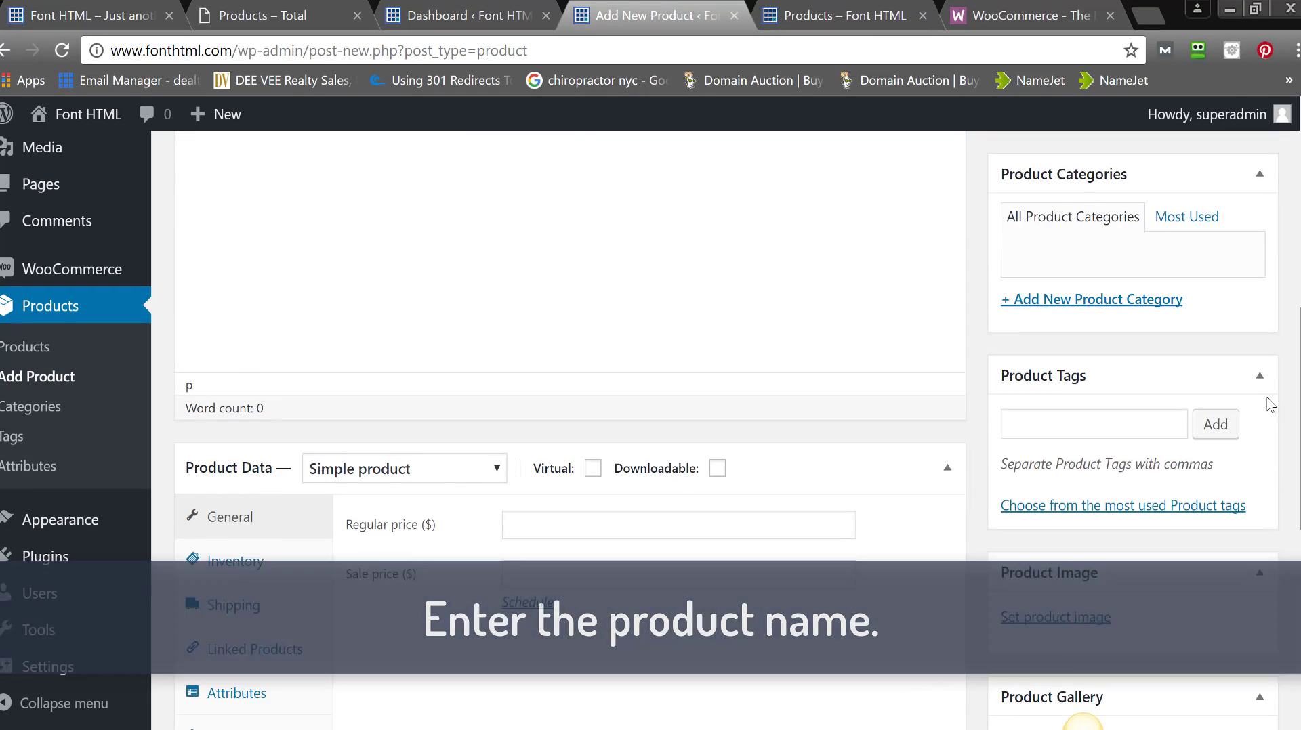
left_click(698, 415)
type("129.95")
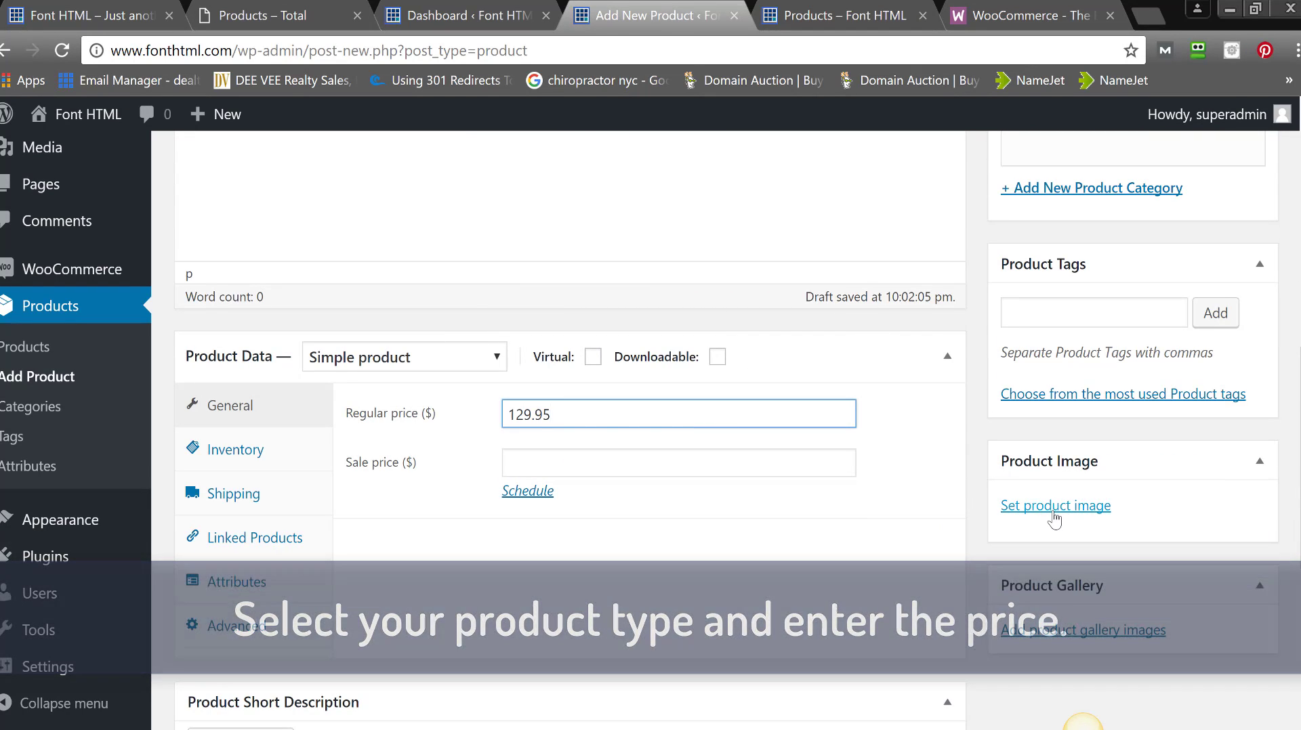
- Upload bike2 and set it as Product B's product image
left_click(1047, 506)
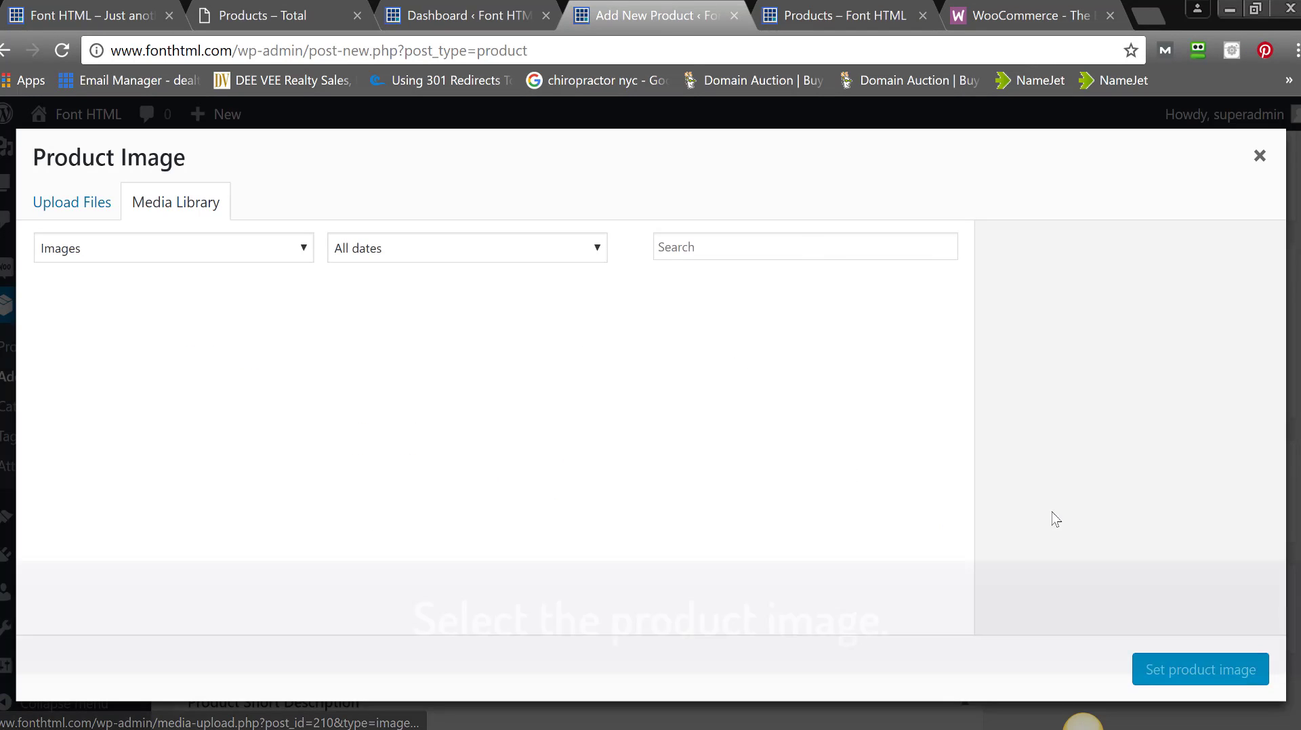
left_click(61, 215)
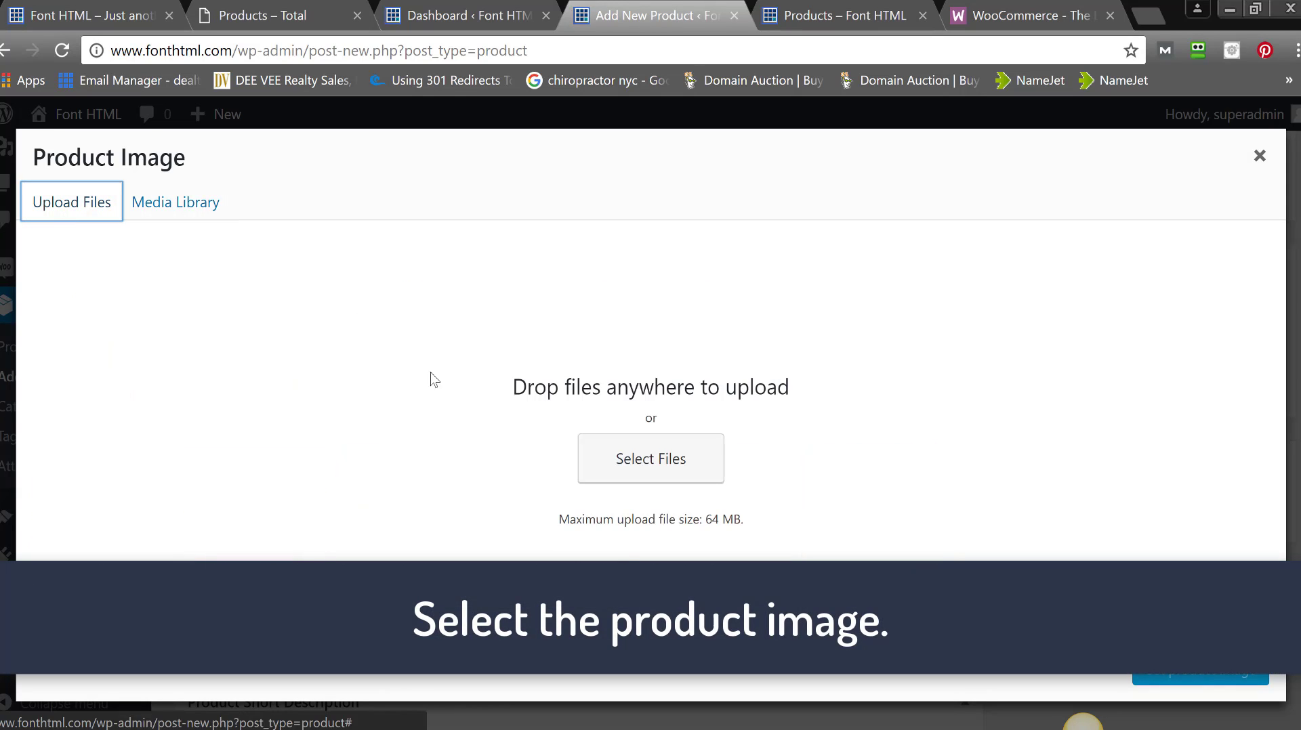
left_click(664, 457)
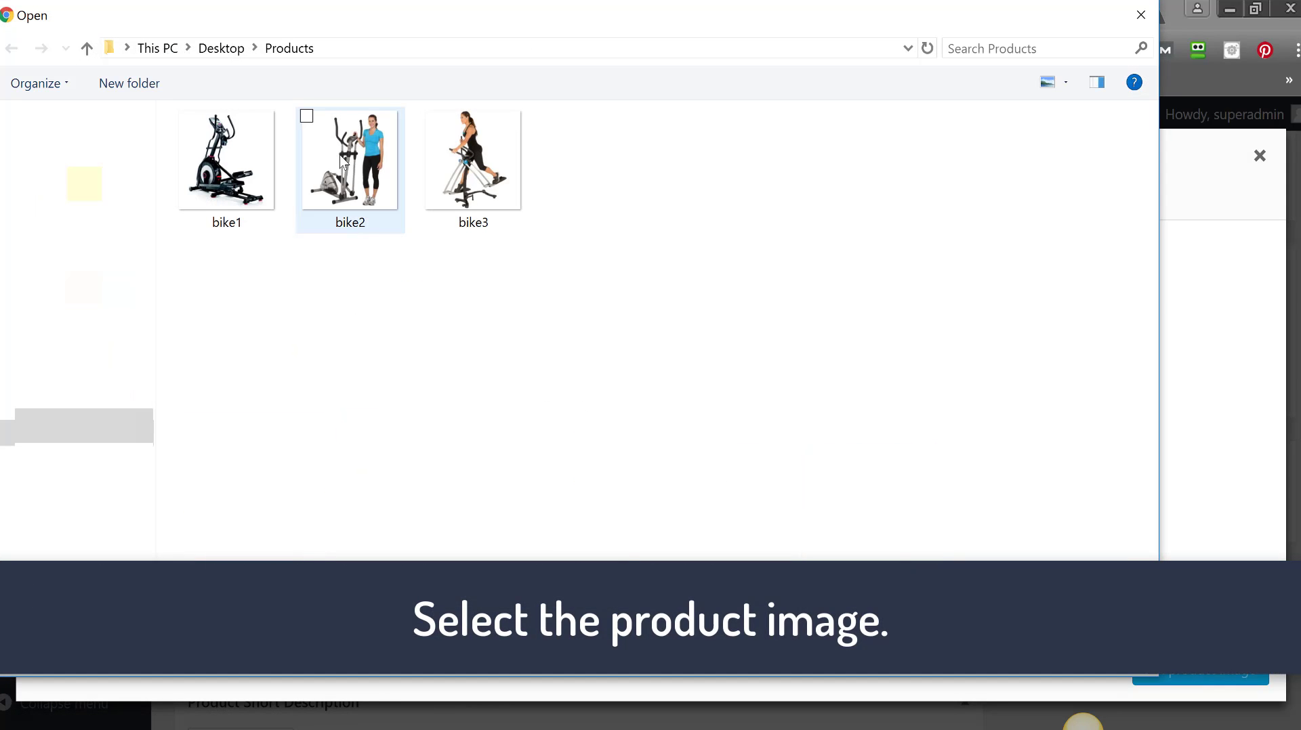
double_click(340, 155)
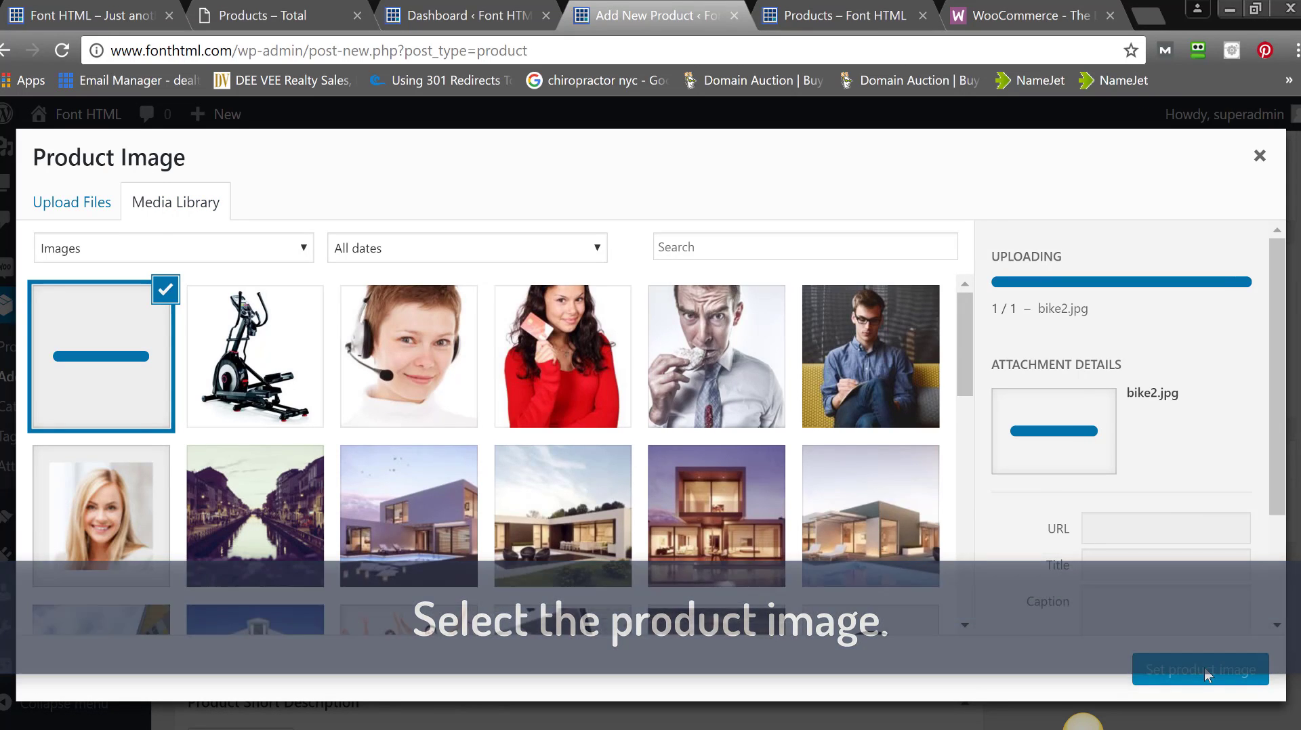
left_click(1200, 670)
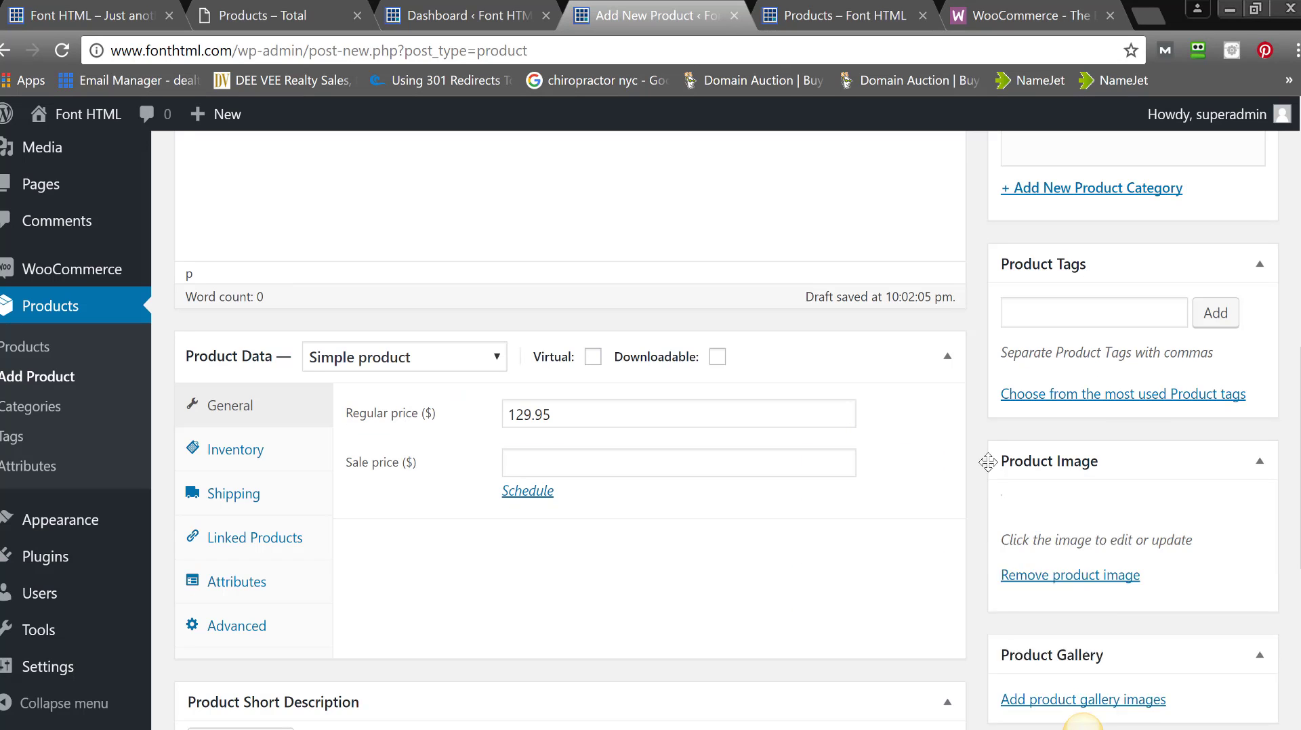
scroll(1205, 677, "down", 5)
scroll(707, 566, "down", 3)
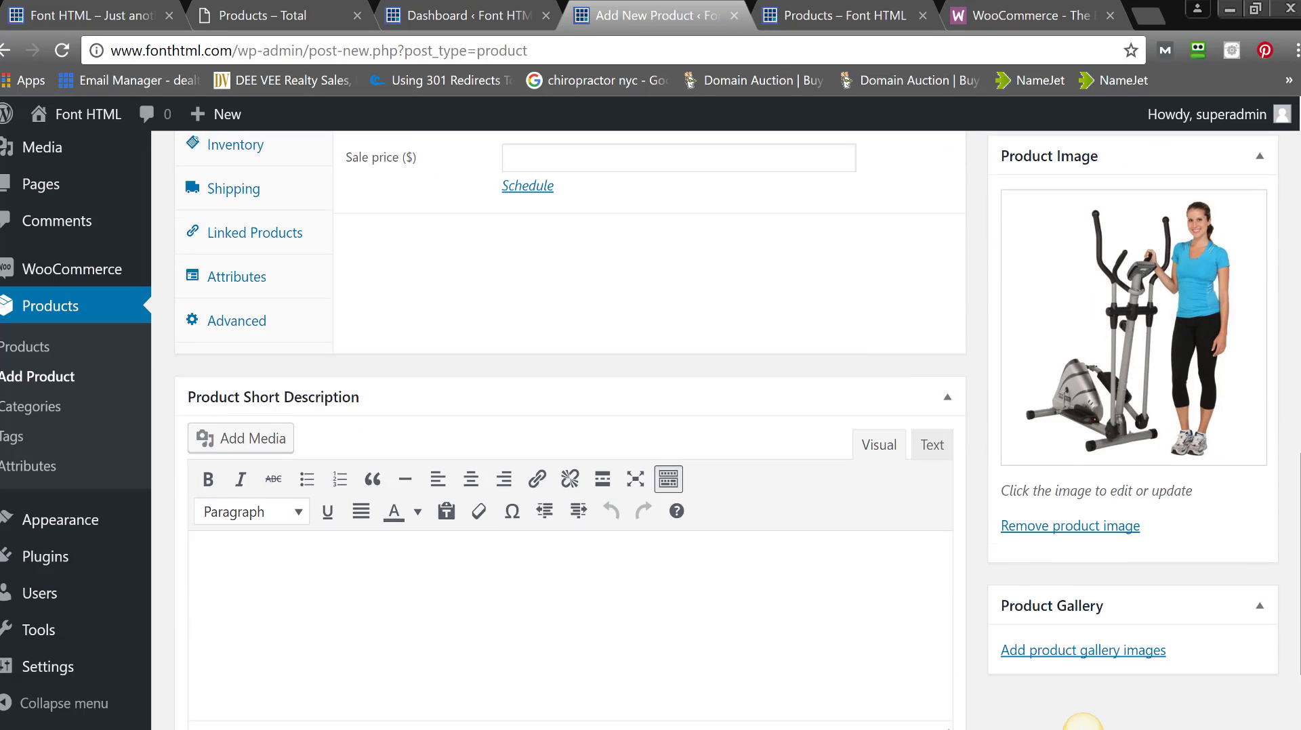
- Write Product B's short description about the bike giving great exercise
left_click(707, 567)
type("This awesome bike is similar to Product A but has been on the market m")
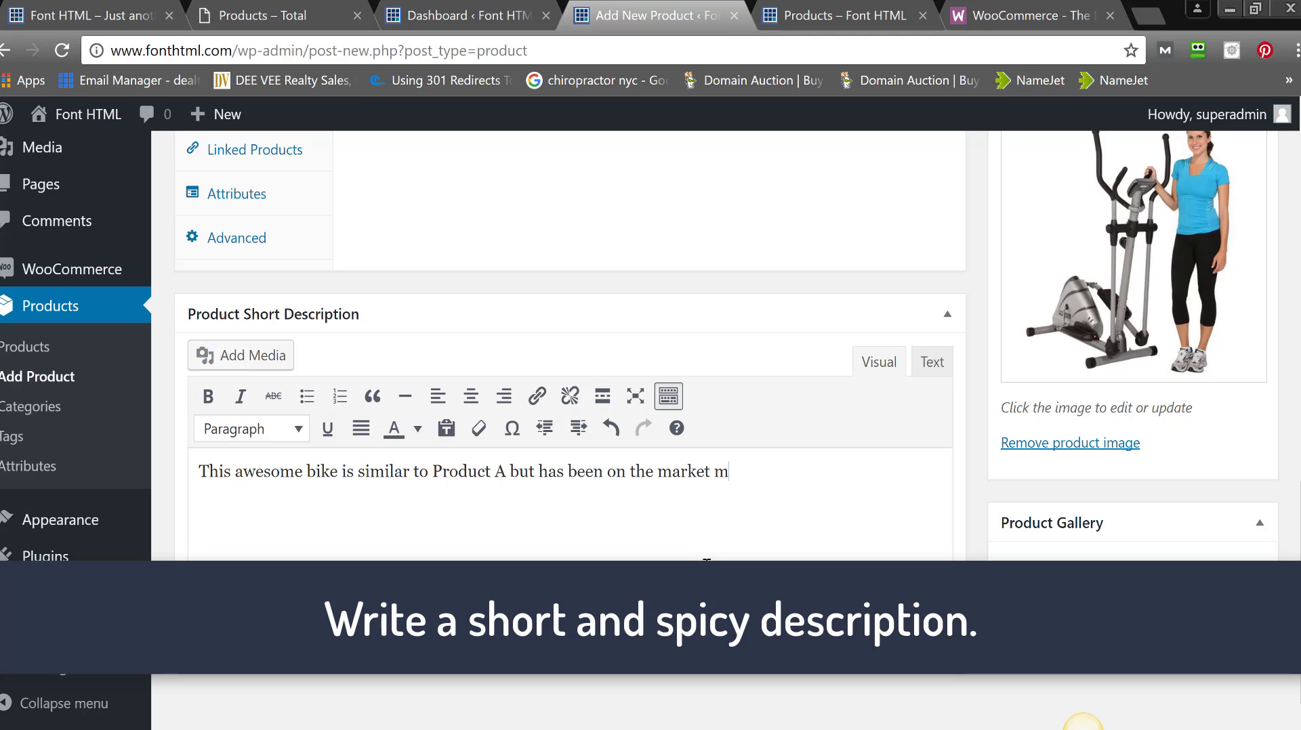
type("uch longer. It is great")
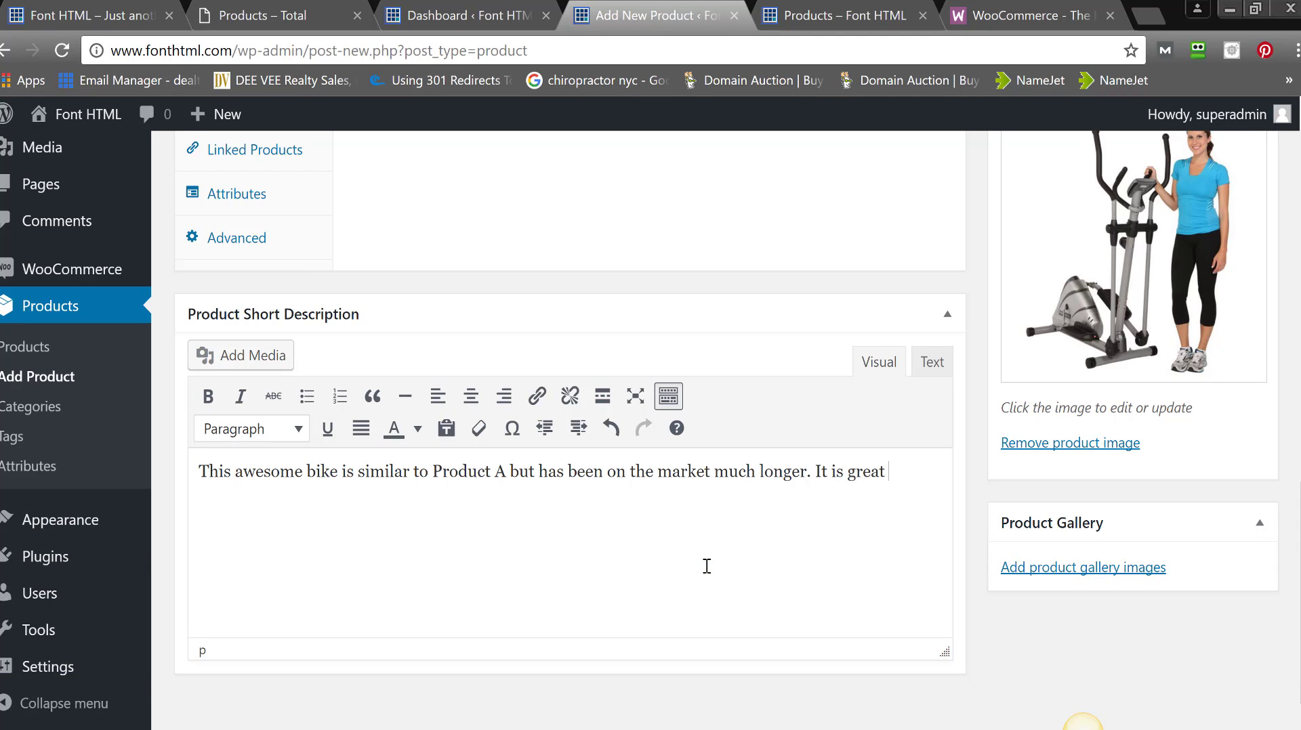
type("one")
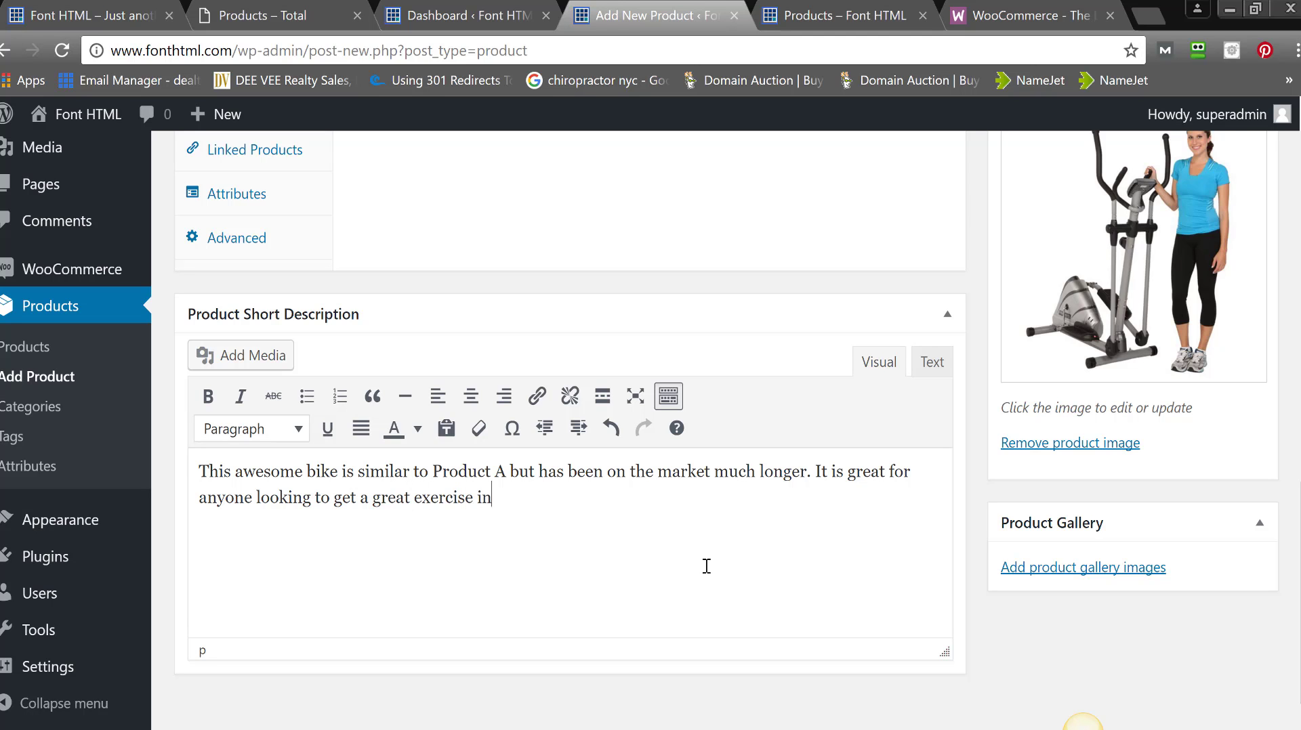
- Publish Product B
scroll(1287, 306, "up", 10)
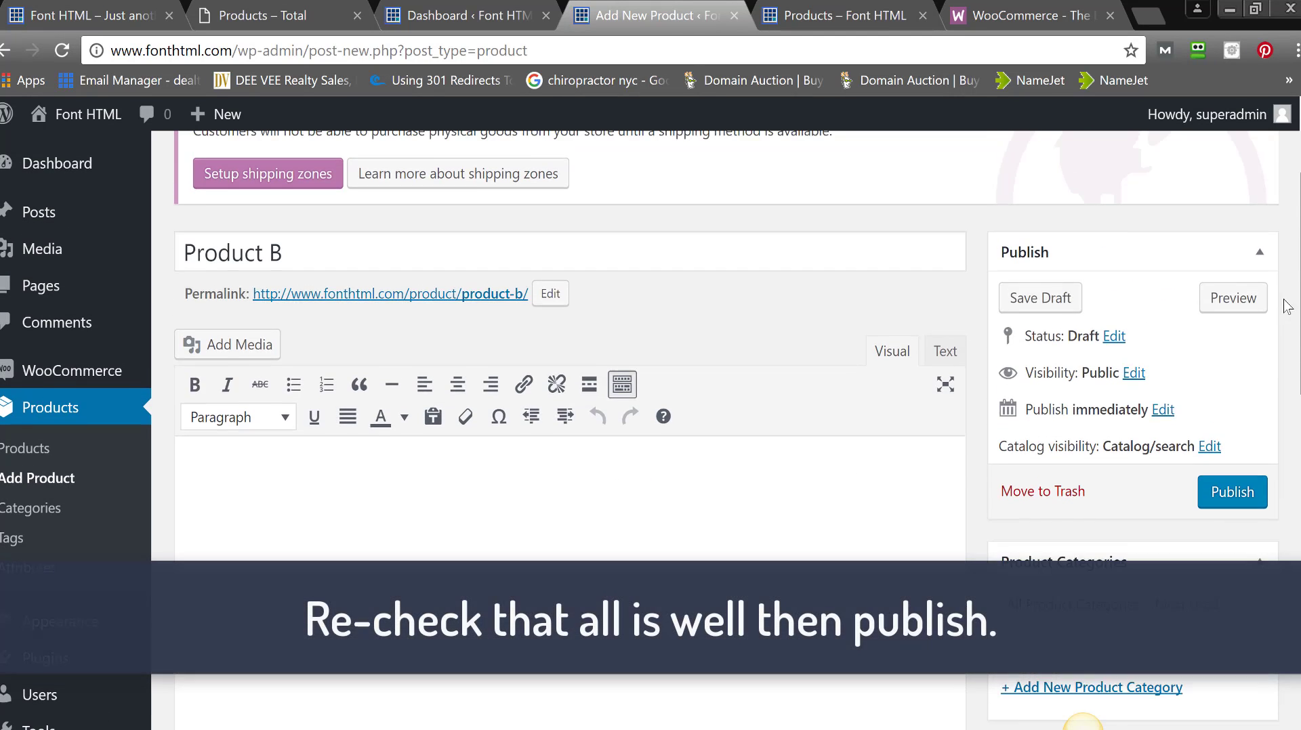
scroll(1238, 421, "up", 1)
left_click(1211, 523)
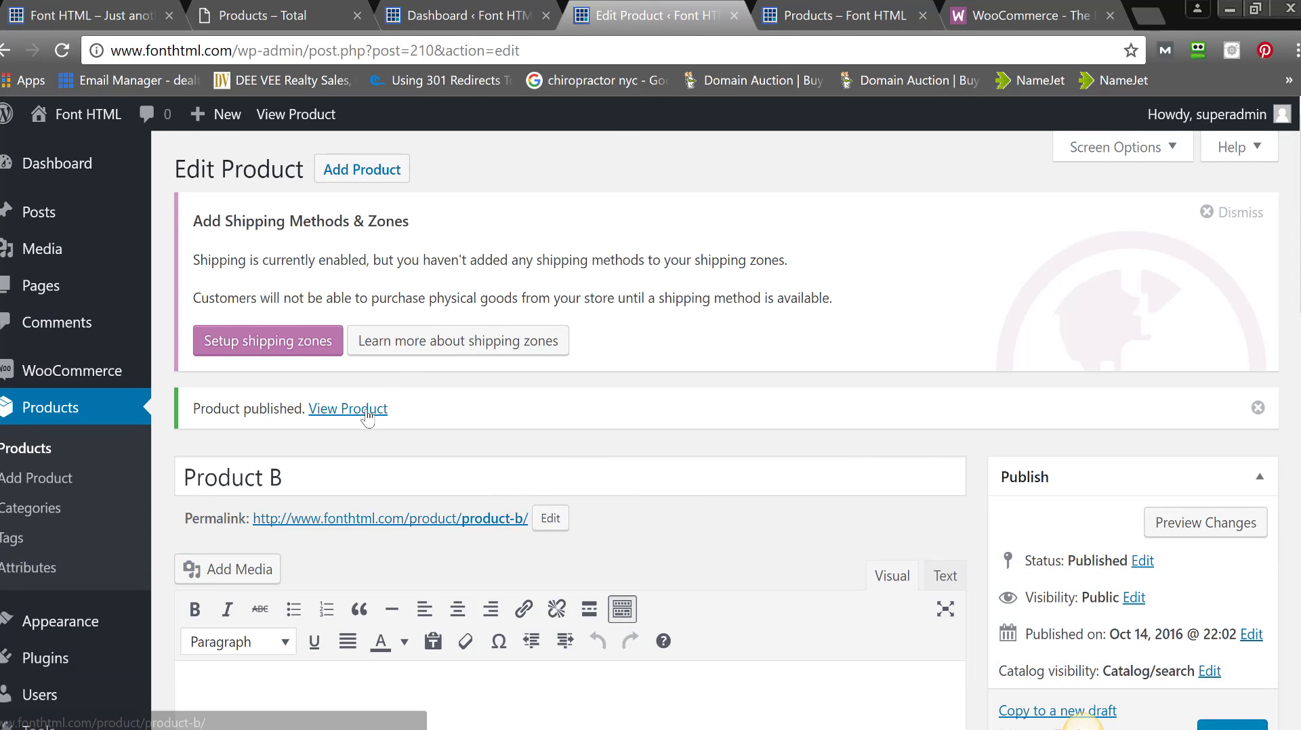
- Open the live Product B page in a new tab placed before the Products tab
right_click(367, 408)
left_click(405, 425)
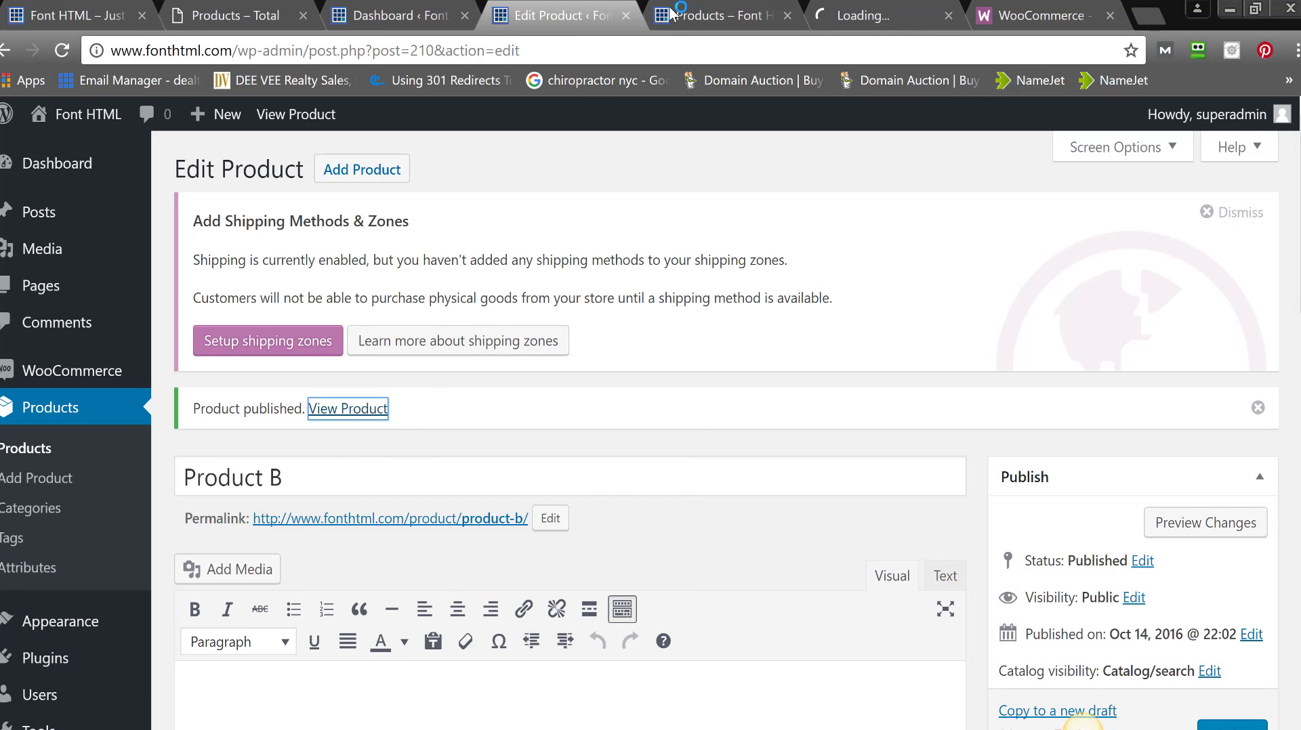
left_click(708, 6)
left_click_drag(708, 5, 689, 4)
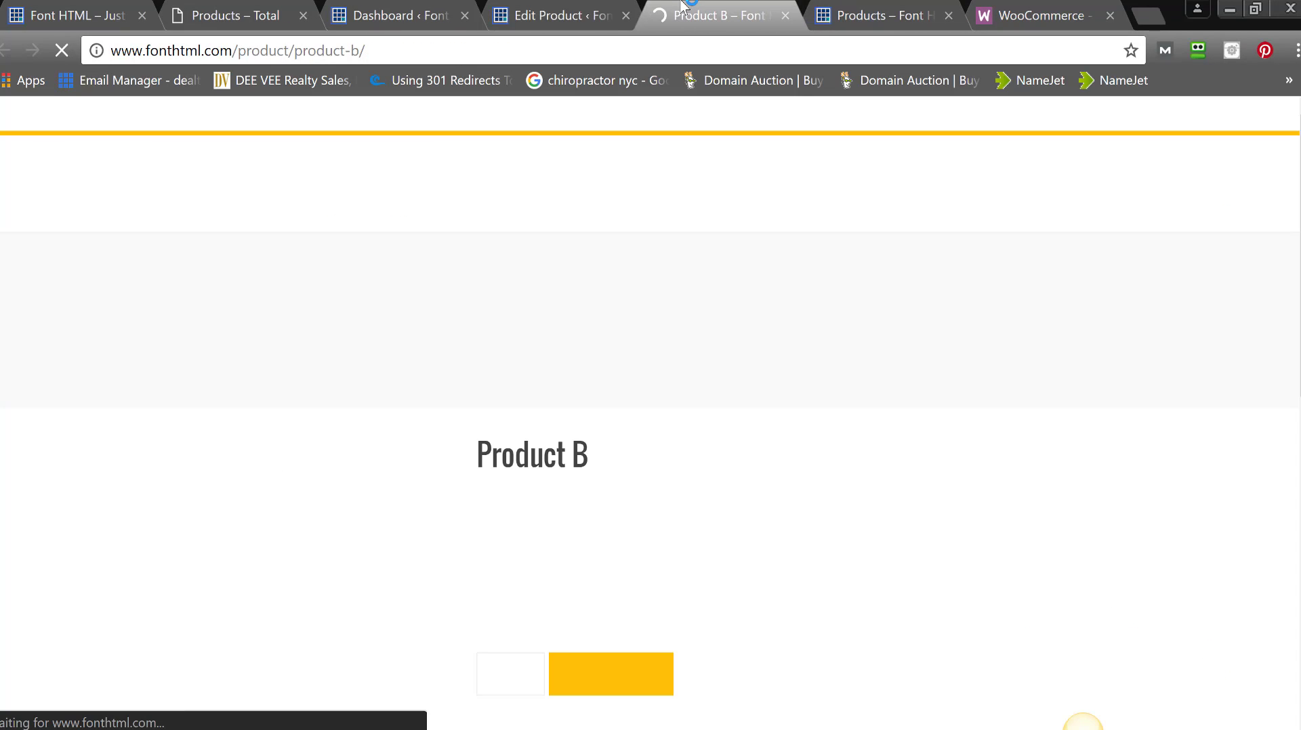
left_click_drag(1299, 139, 1281, 183)
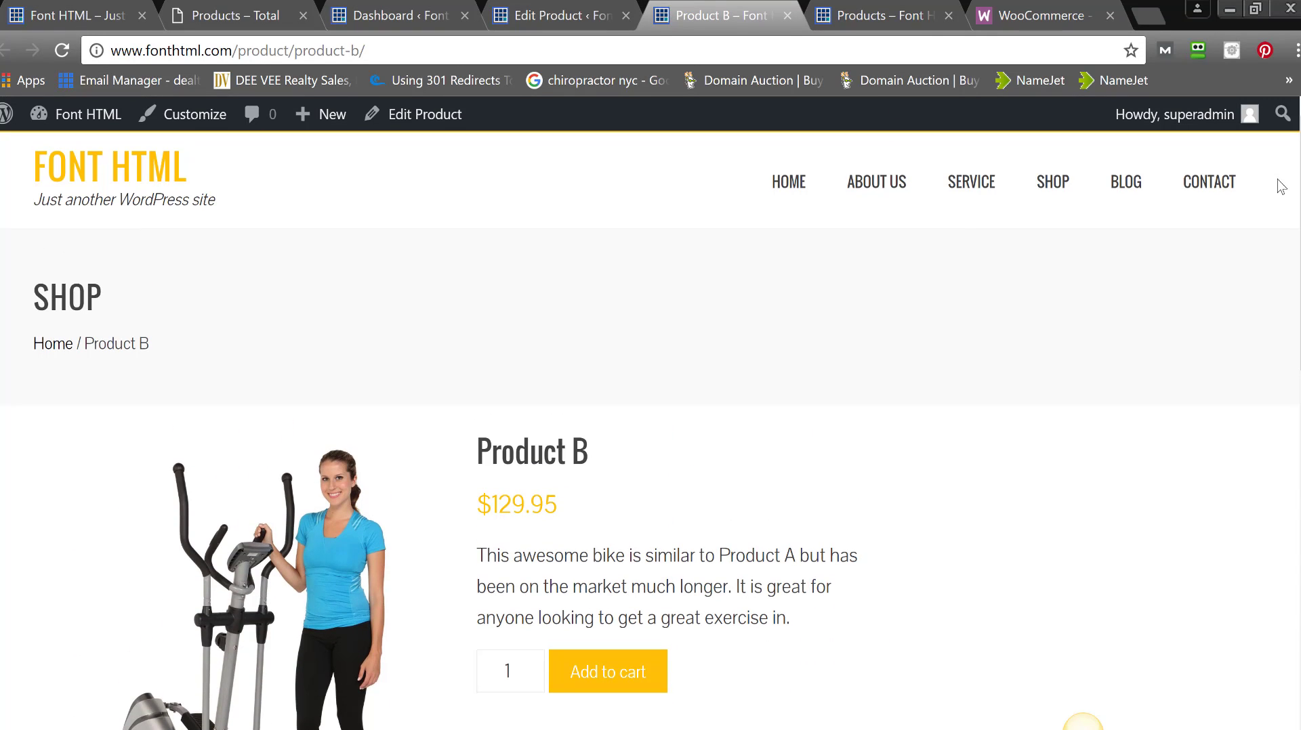
- Check the shop lists Product A at $91.95 and Product B at $129.95
left_click(1041, 185)
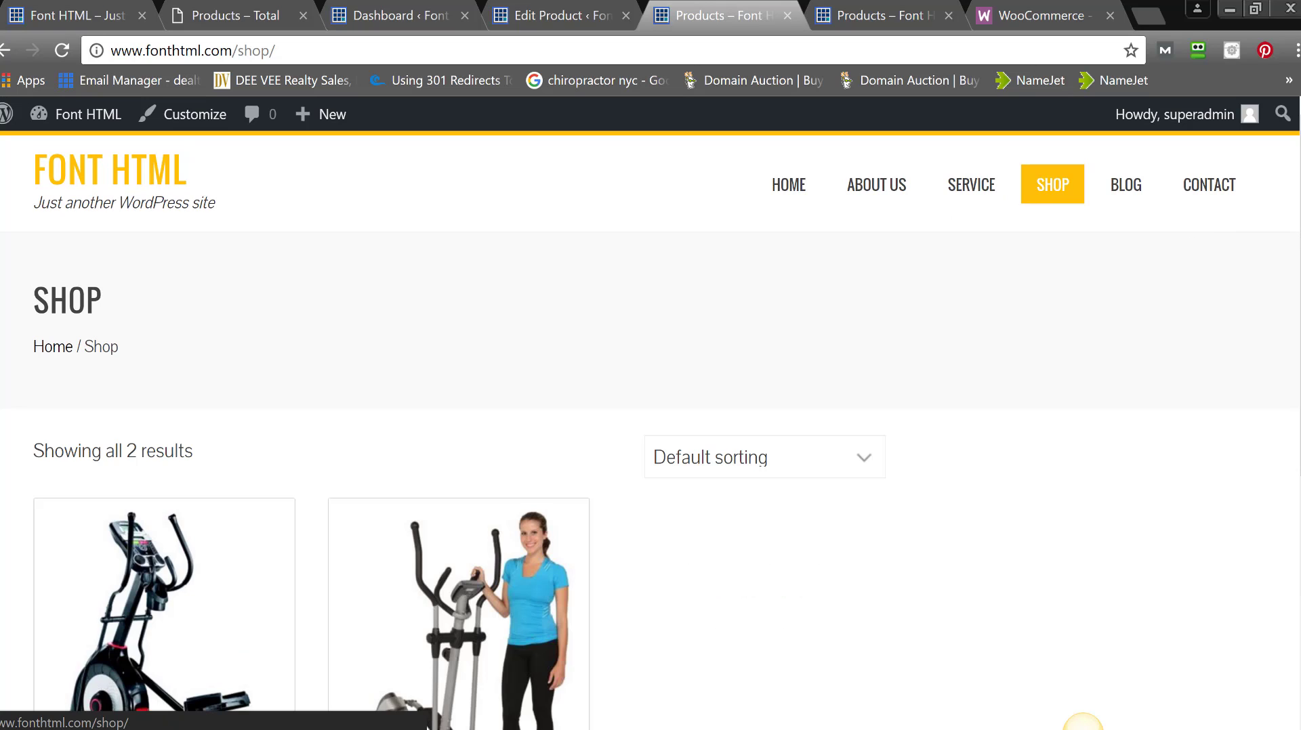
left_click_drag(1299, 237, 1289, 402)
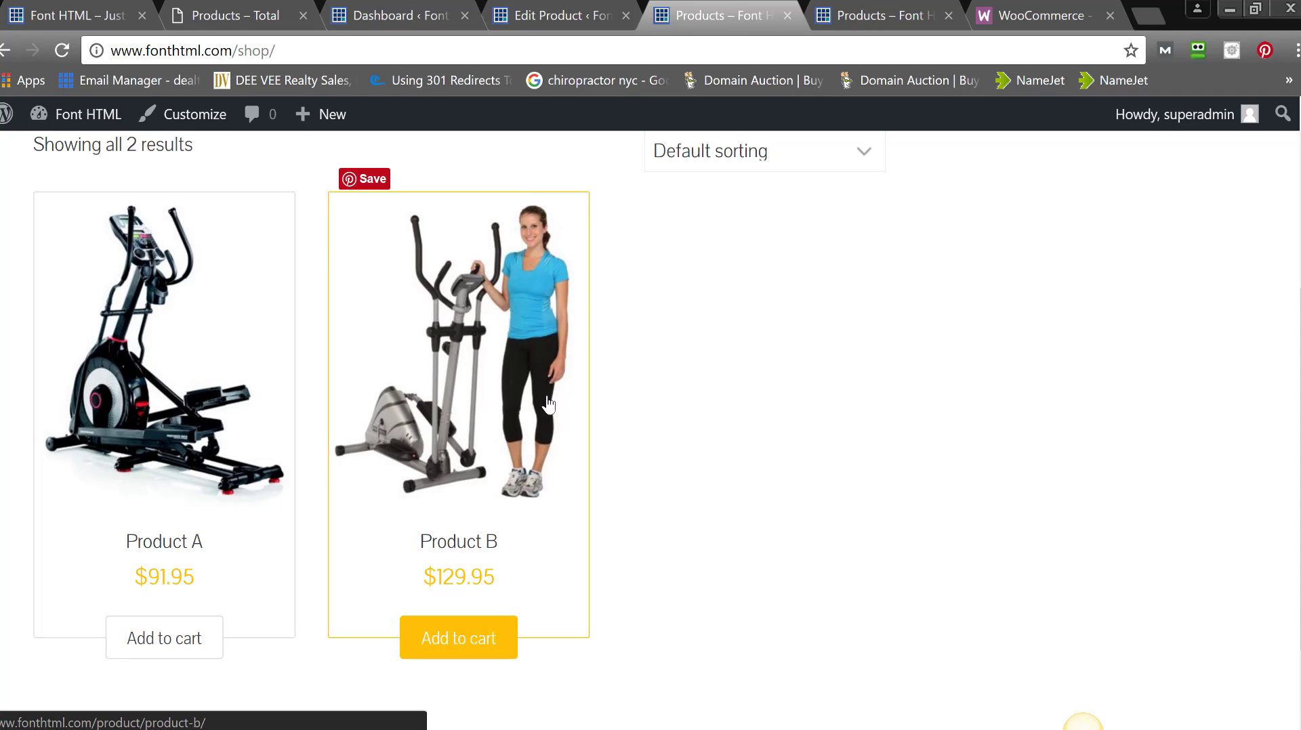
scroll(1292, 407, "down", 2)
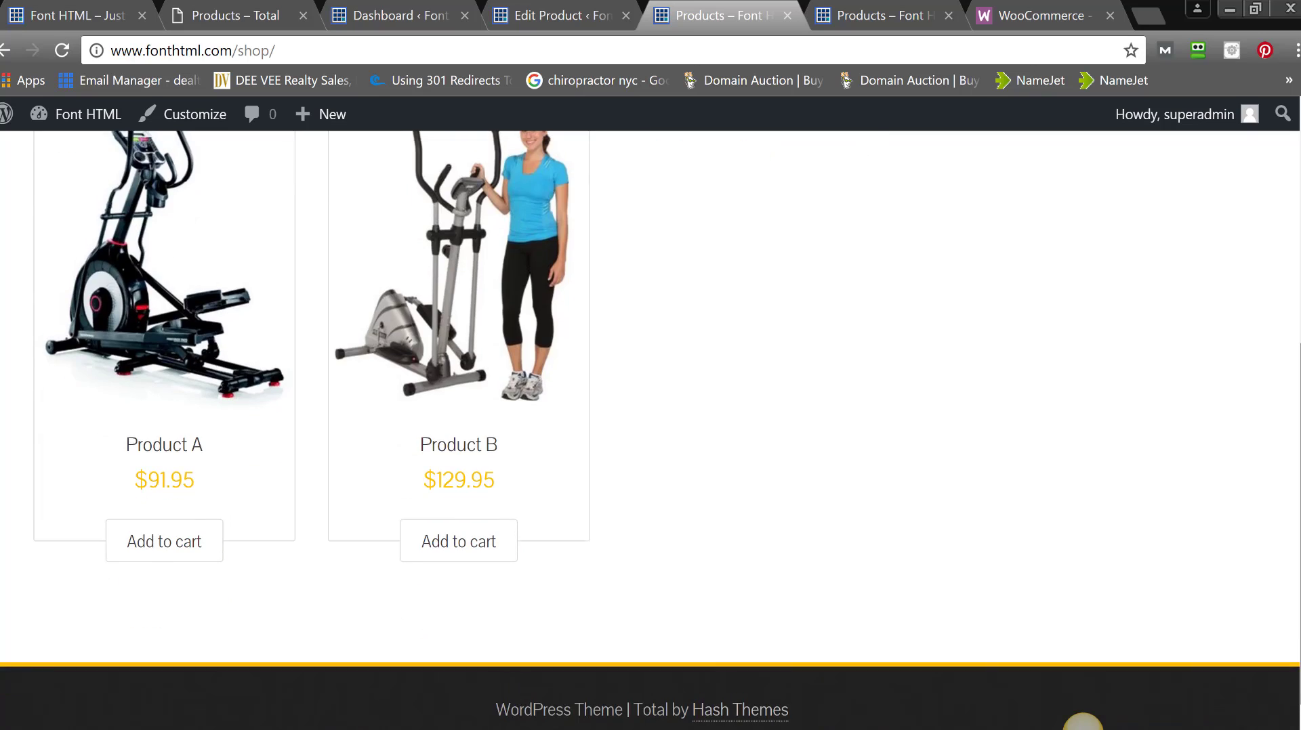
scroll(1292, 406, "up", 3)
scroll(1298, 427, "down", 1)
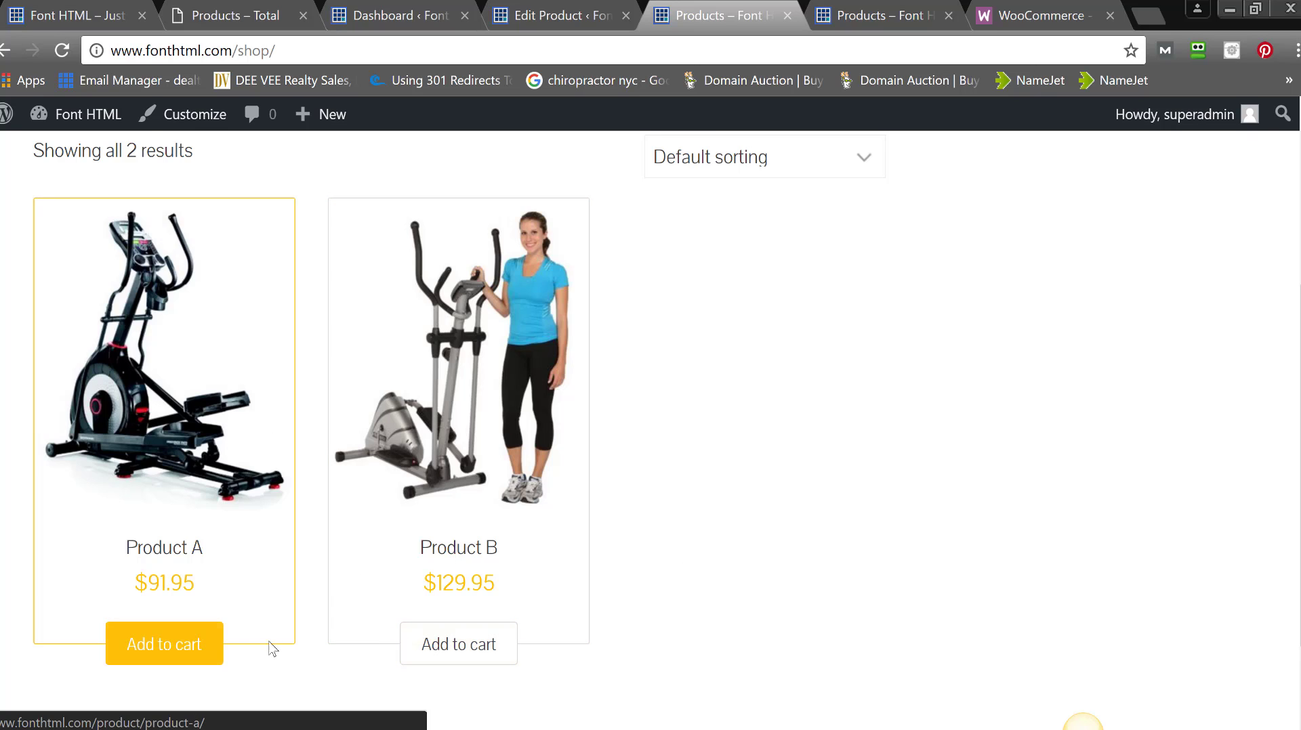
- Add Product A to the cart and view the cart
left_click(197, 645)
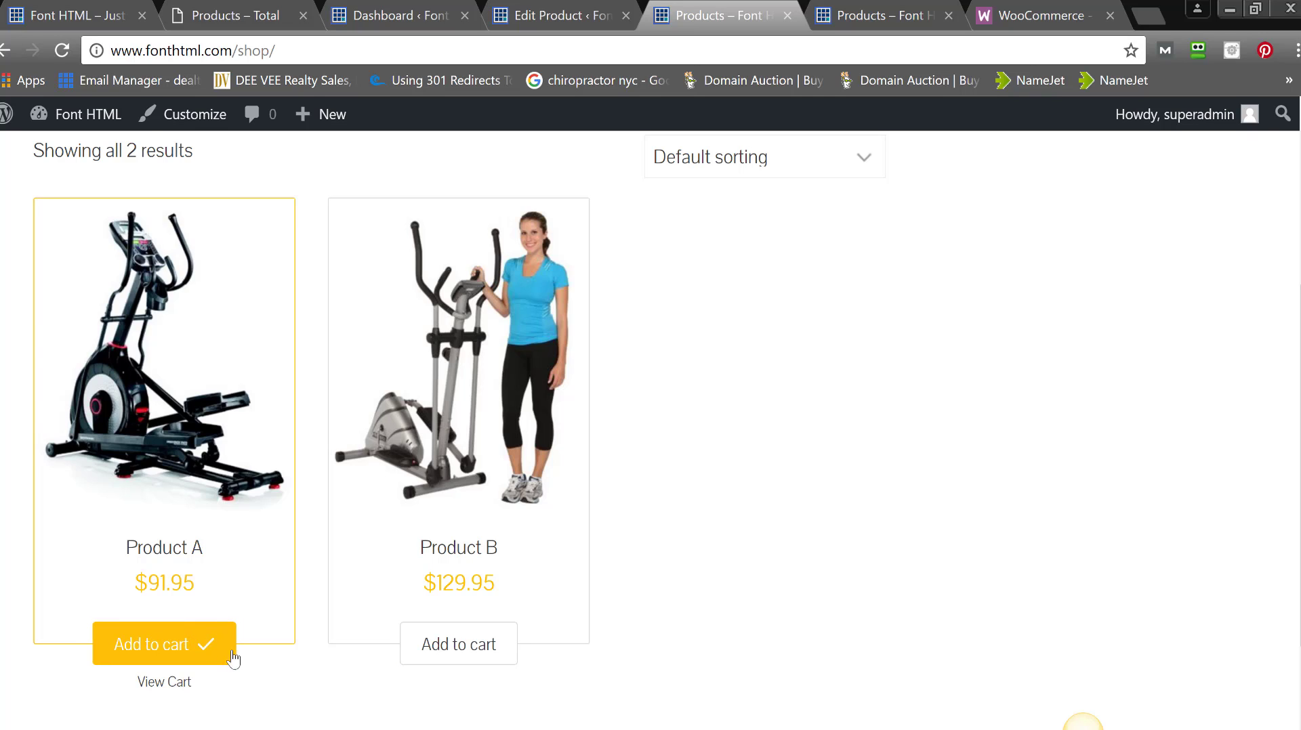
left_click(160, 685)
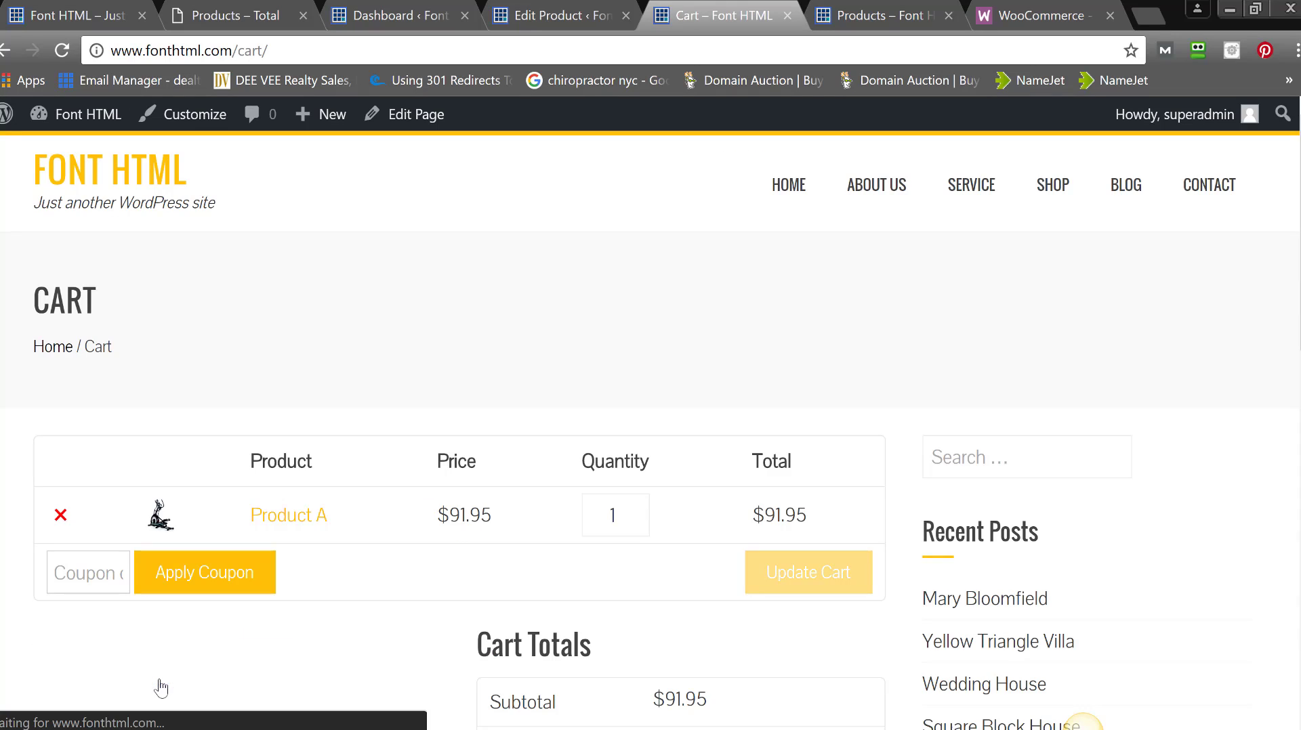
scroll(1082, 722, "down", 3)
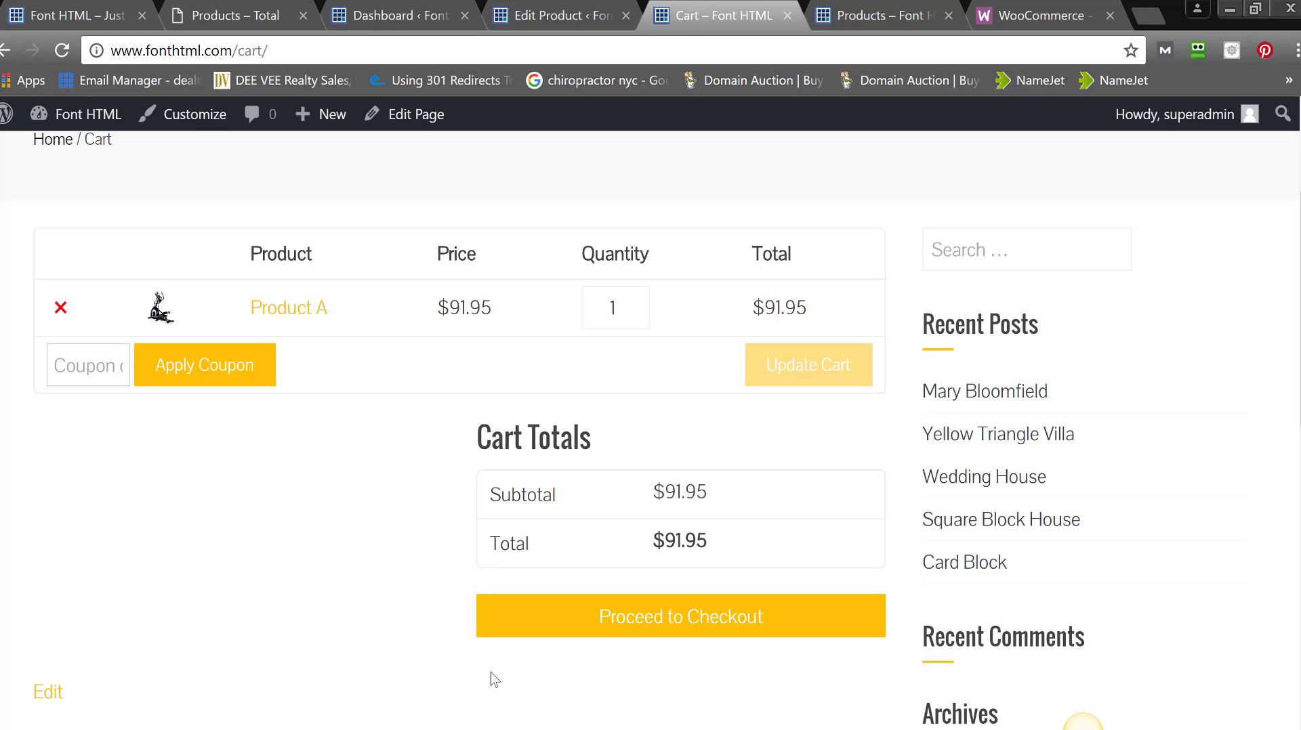
- Proceed to checkout for the $91.95 order, which shows no available payment methods
left_click(569, 630)
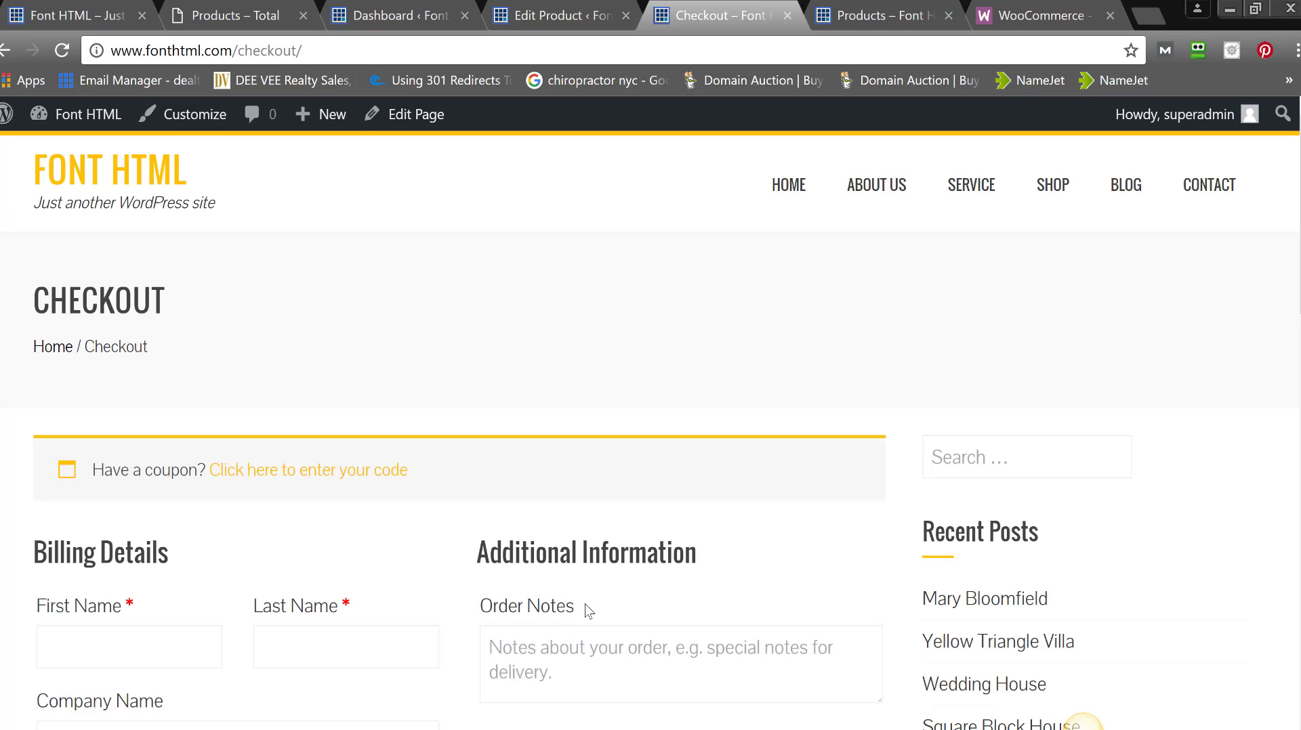
scroll(1082, 722, "down", 6)
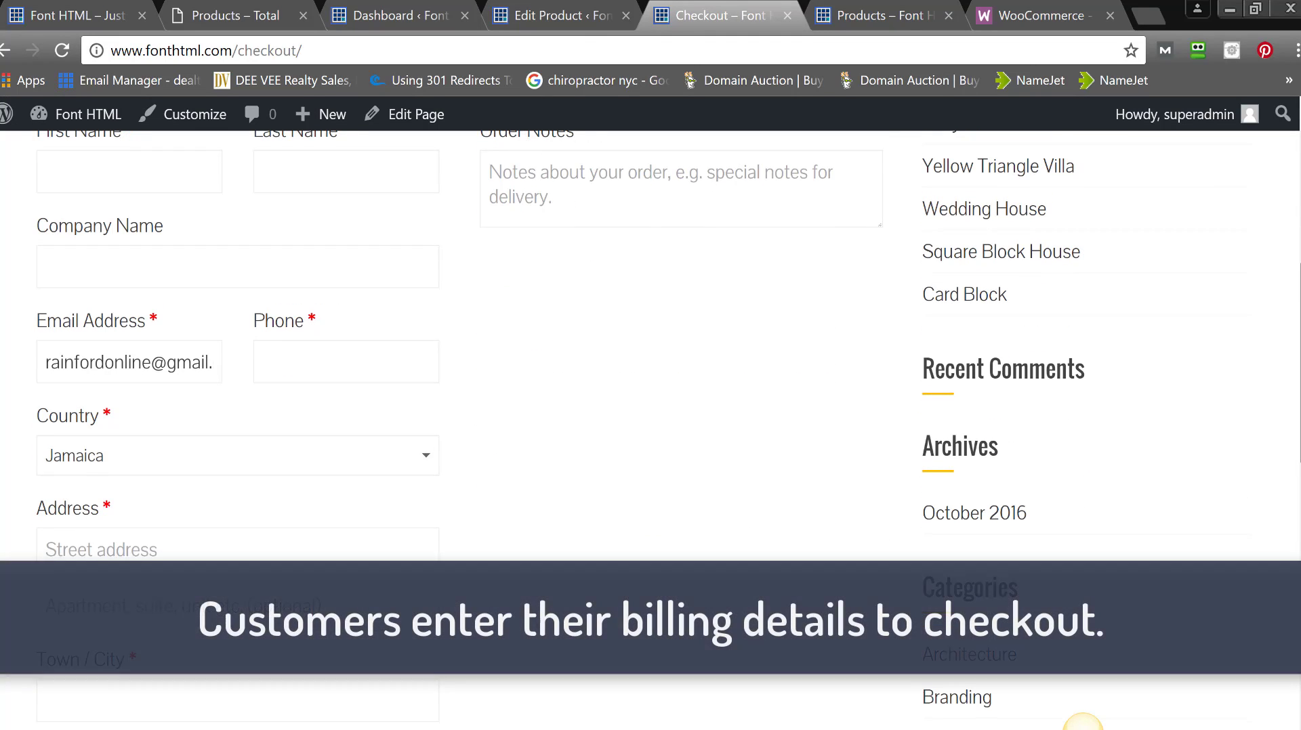
scroll(1083, 722, "up", 2)
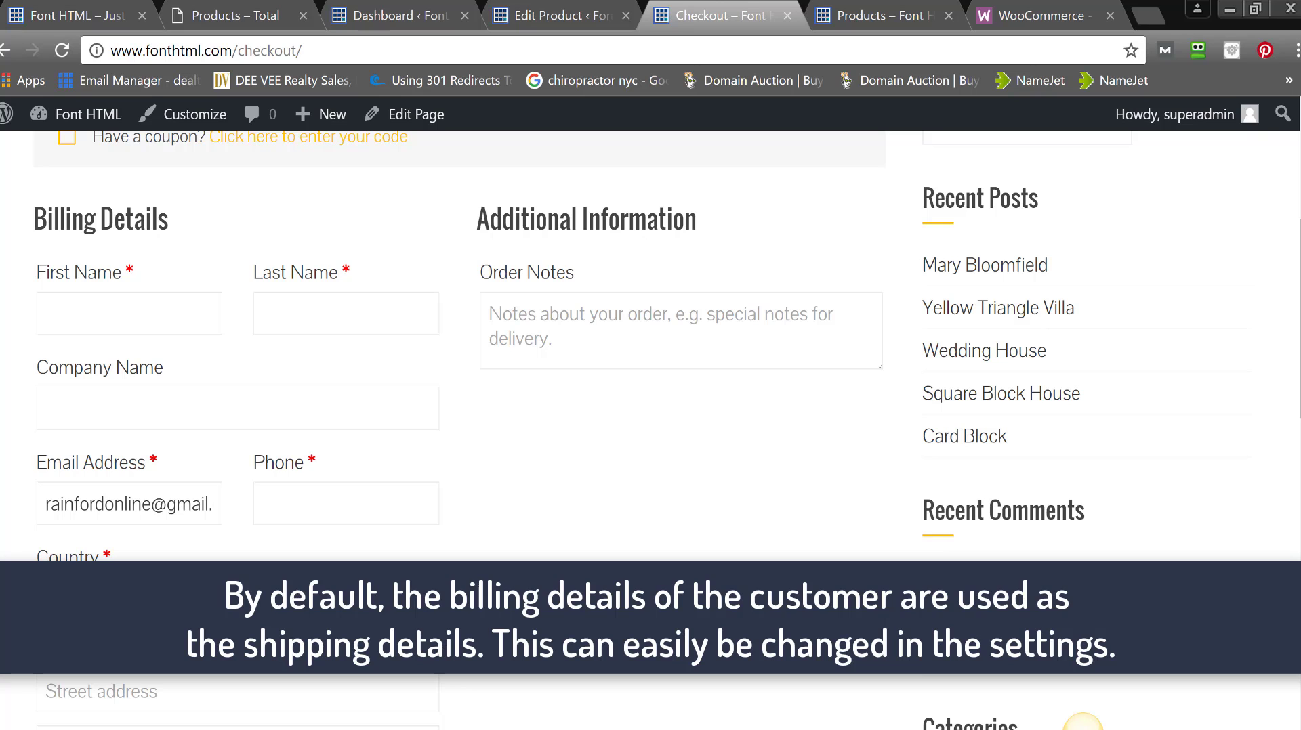
scroll(651, 430, "down", 8)
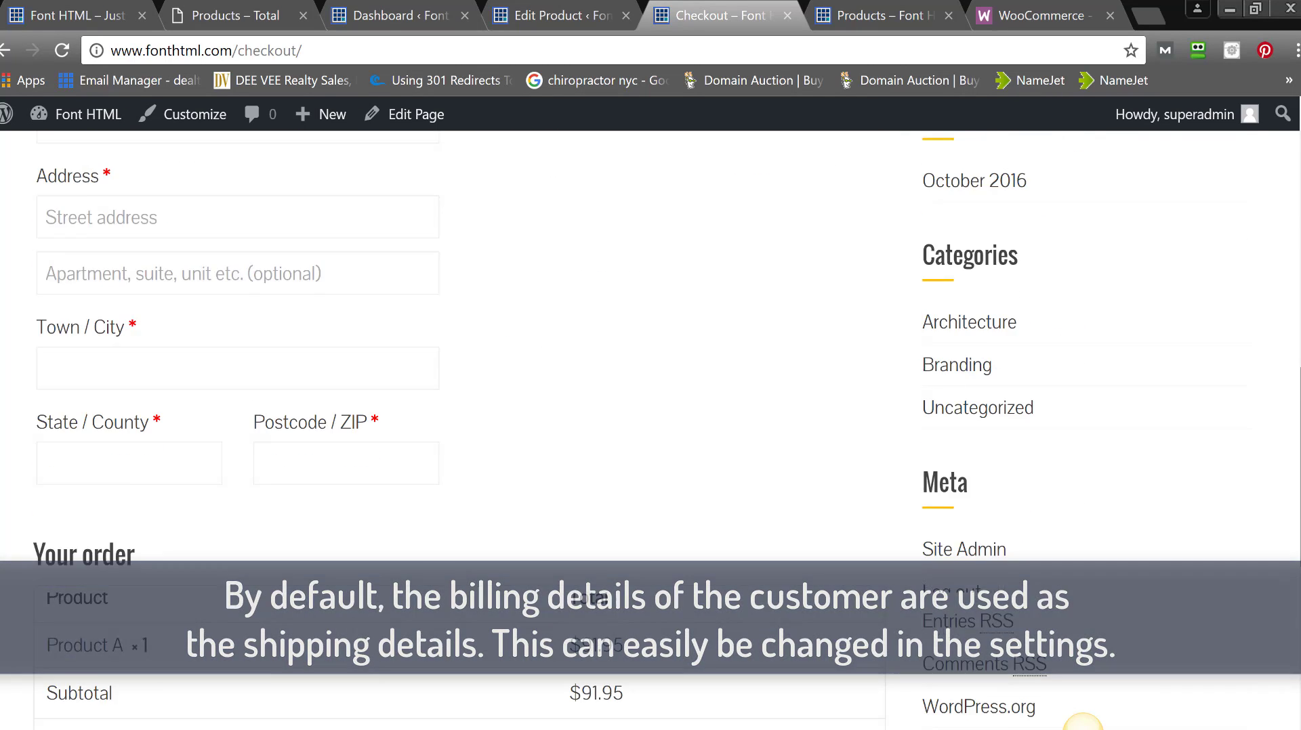
scroll(691, 447, "down", 3)
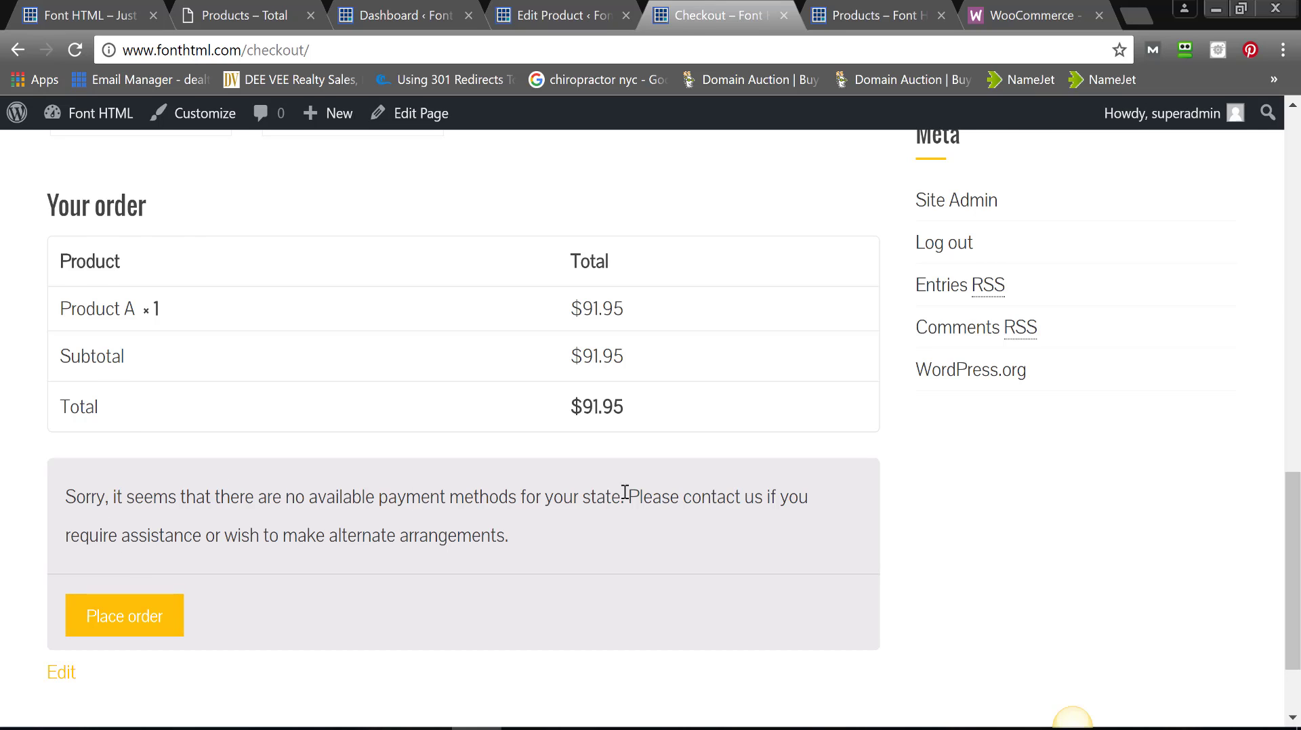
scroll(624, 494, "up", 7)
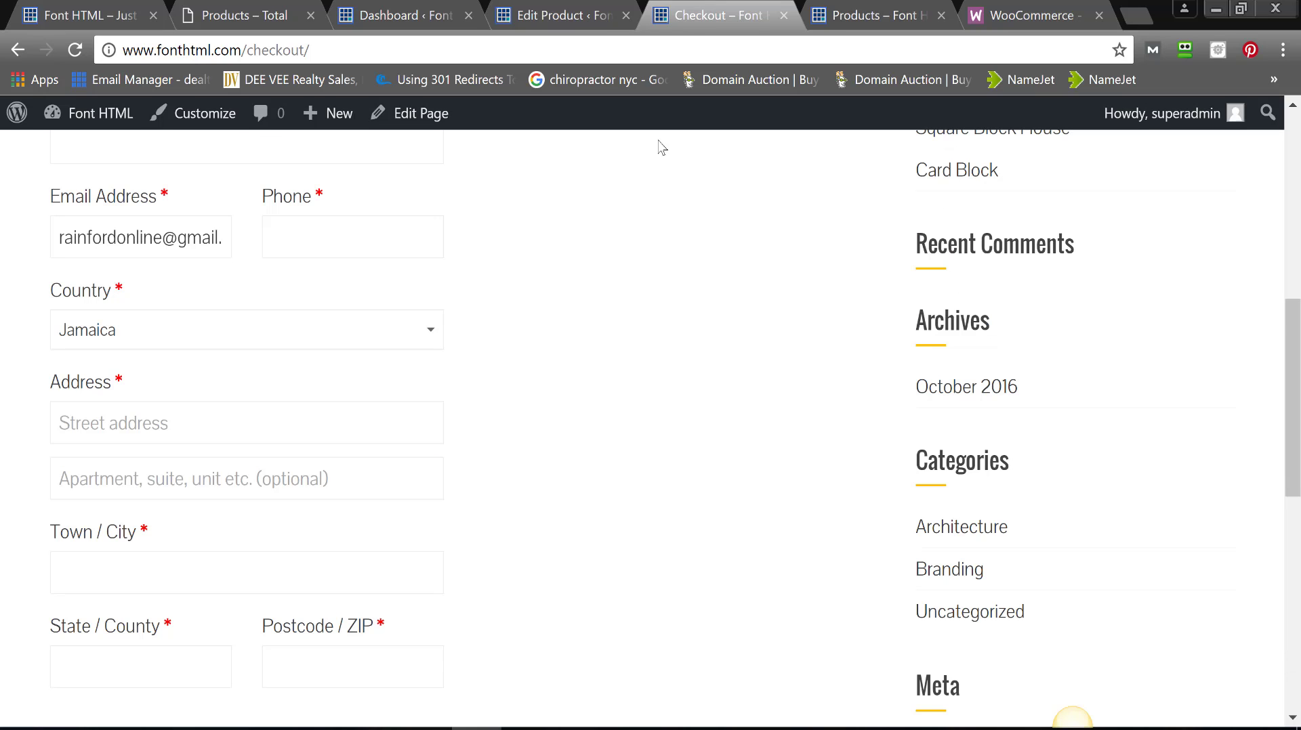
left_click(544, 15)
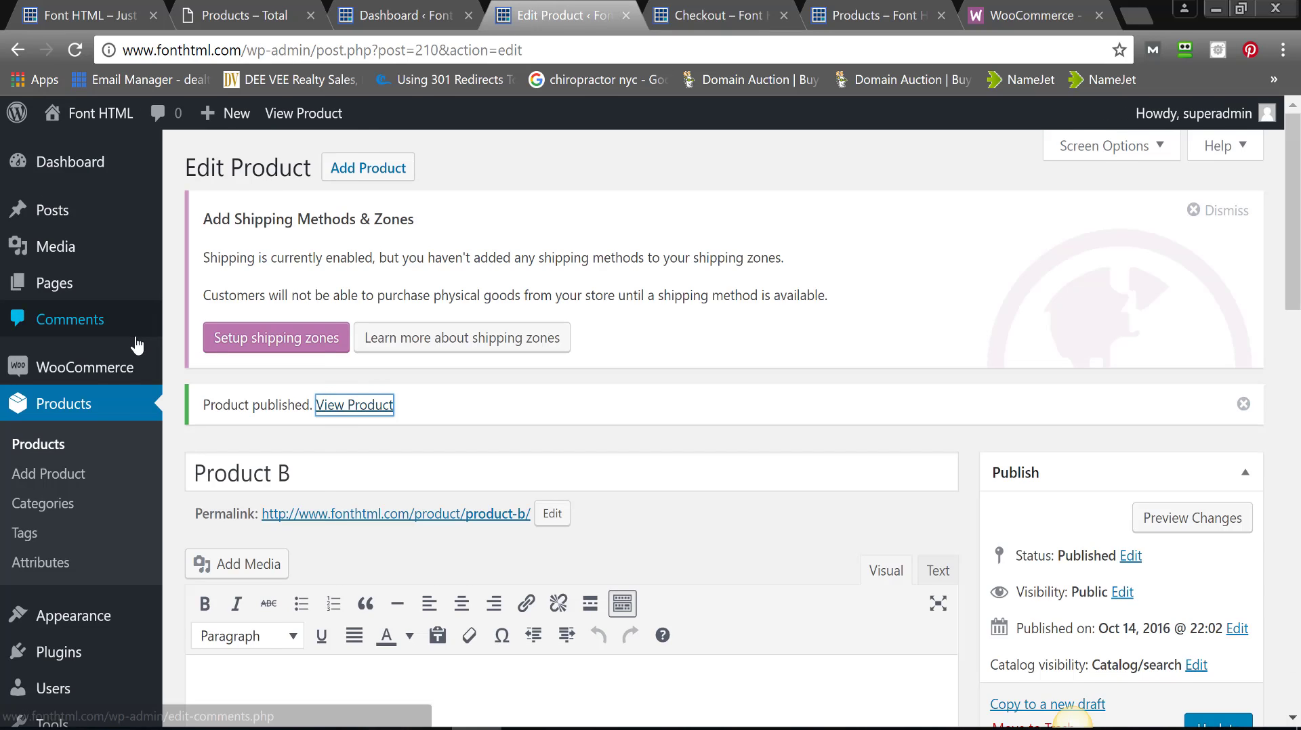
- Go to WooCommerce Settings and show the Checkout tab's payment gateways
mouse_move(109, 374)
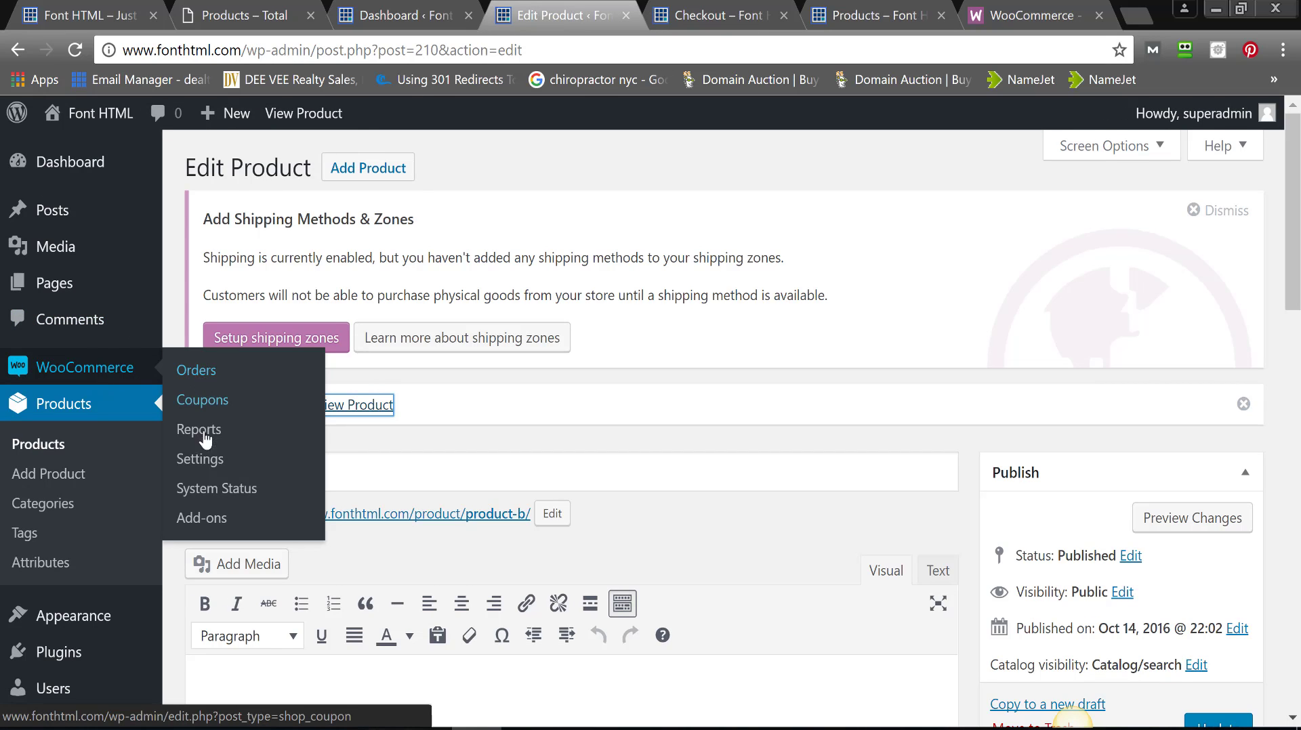
left_click(212, 461)
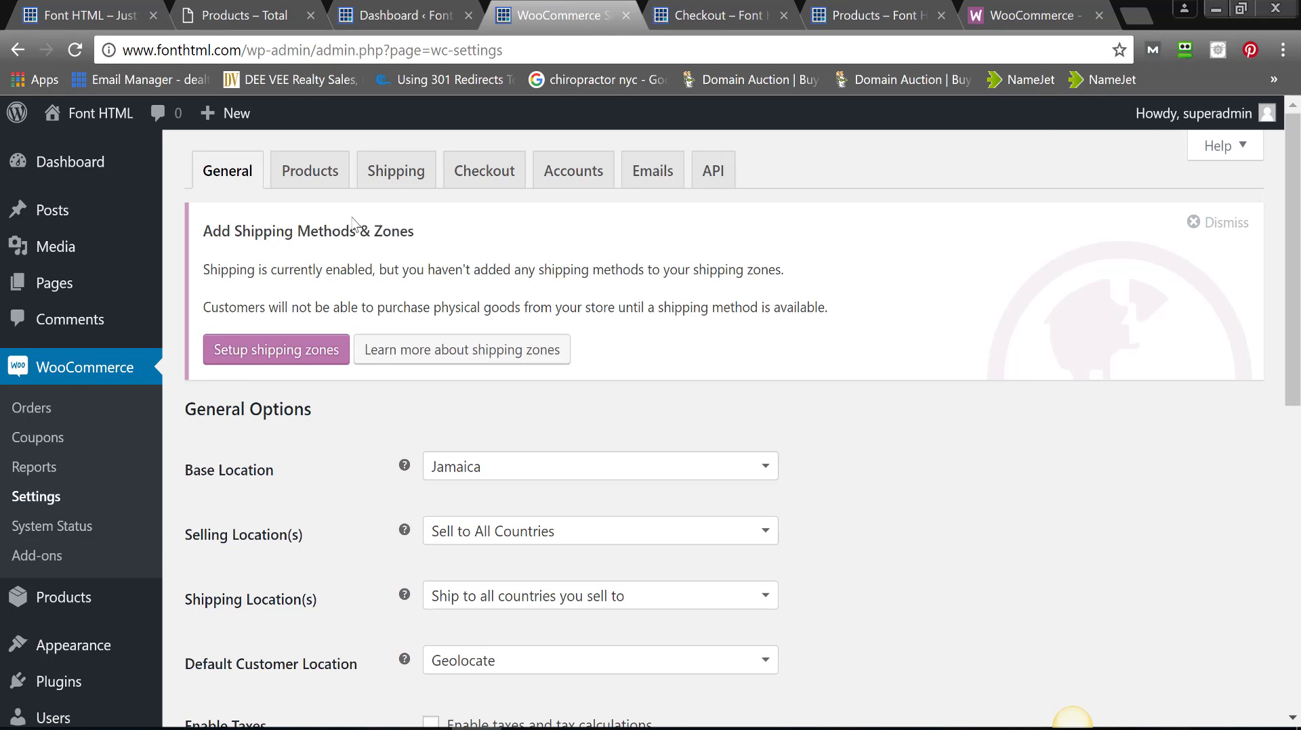
left_click(471, 184)
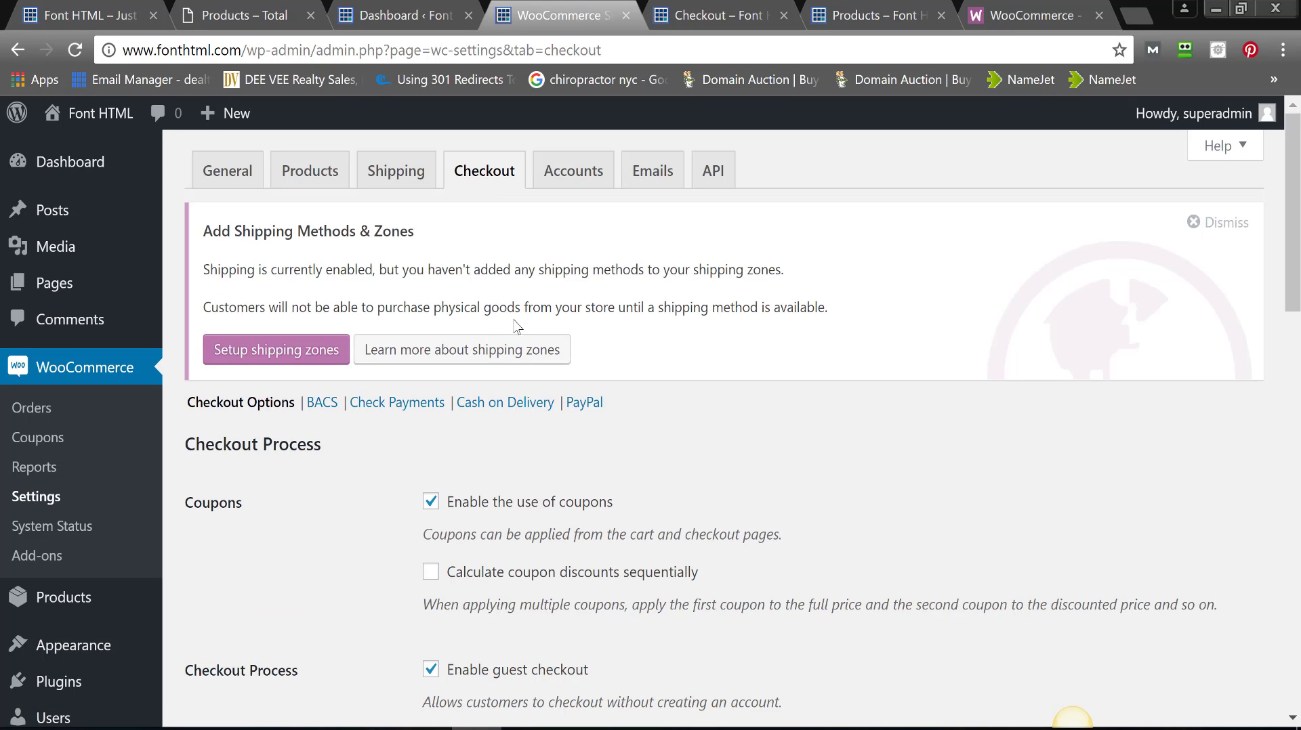
- Open the PayPal gateway settings and enable PayPal standard
left_click(582, 405)
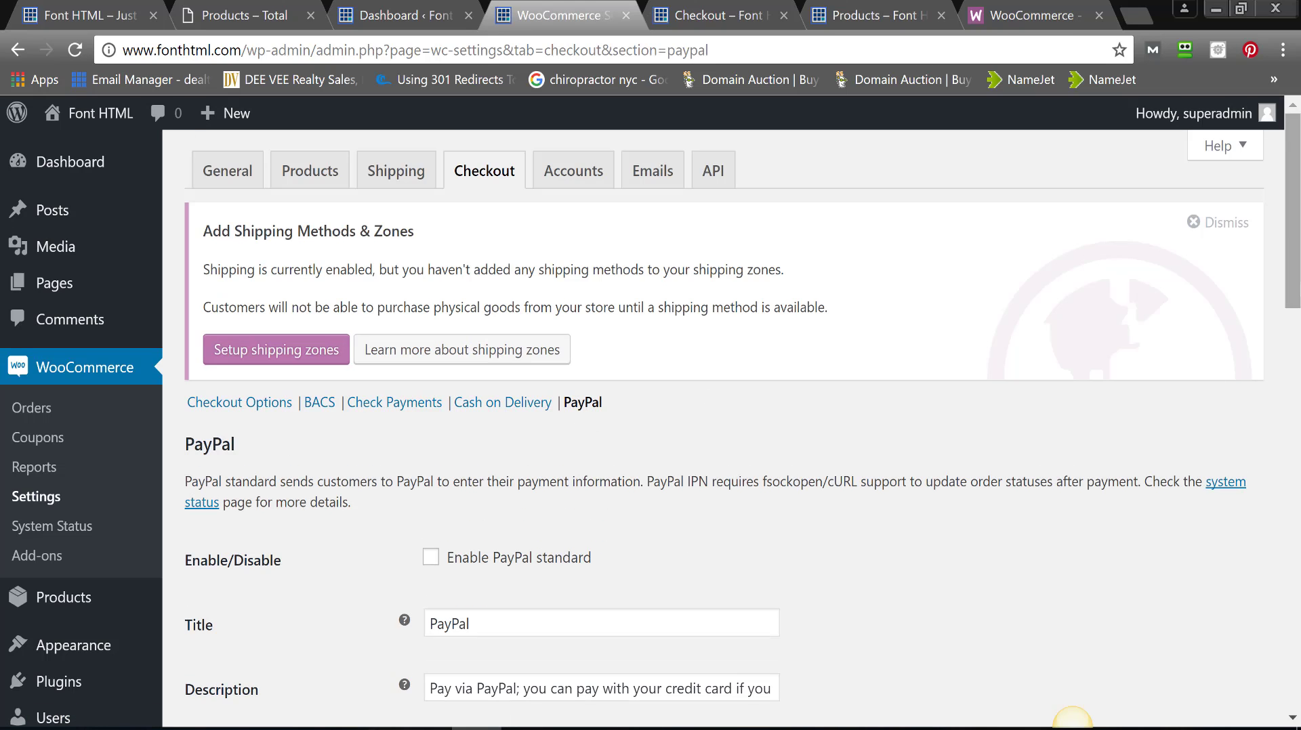
left_click_drag(1298, 291, 1297, 364)
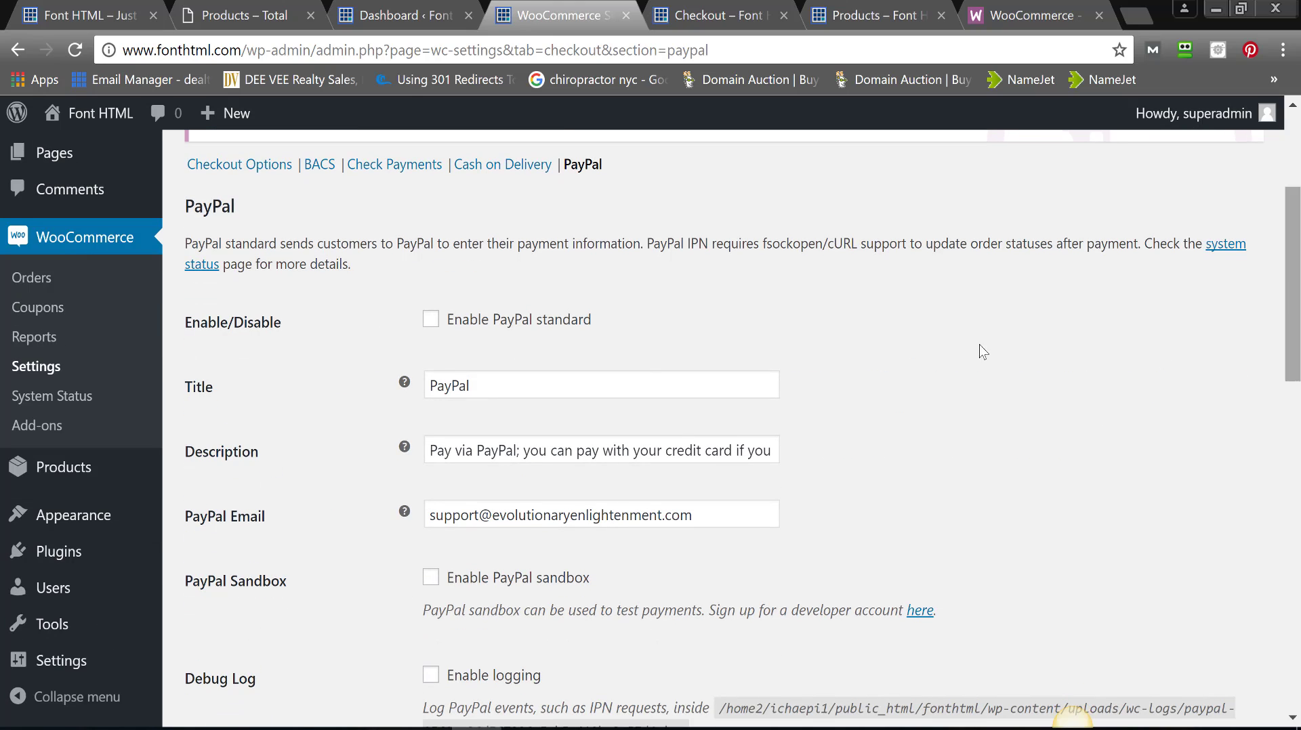
left_click(431, 331)
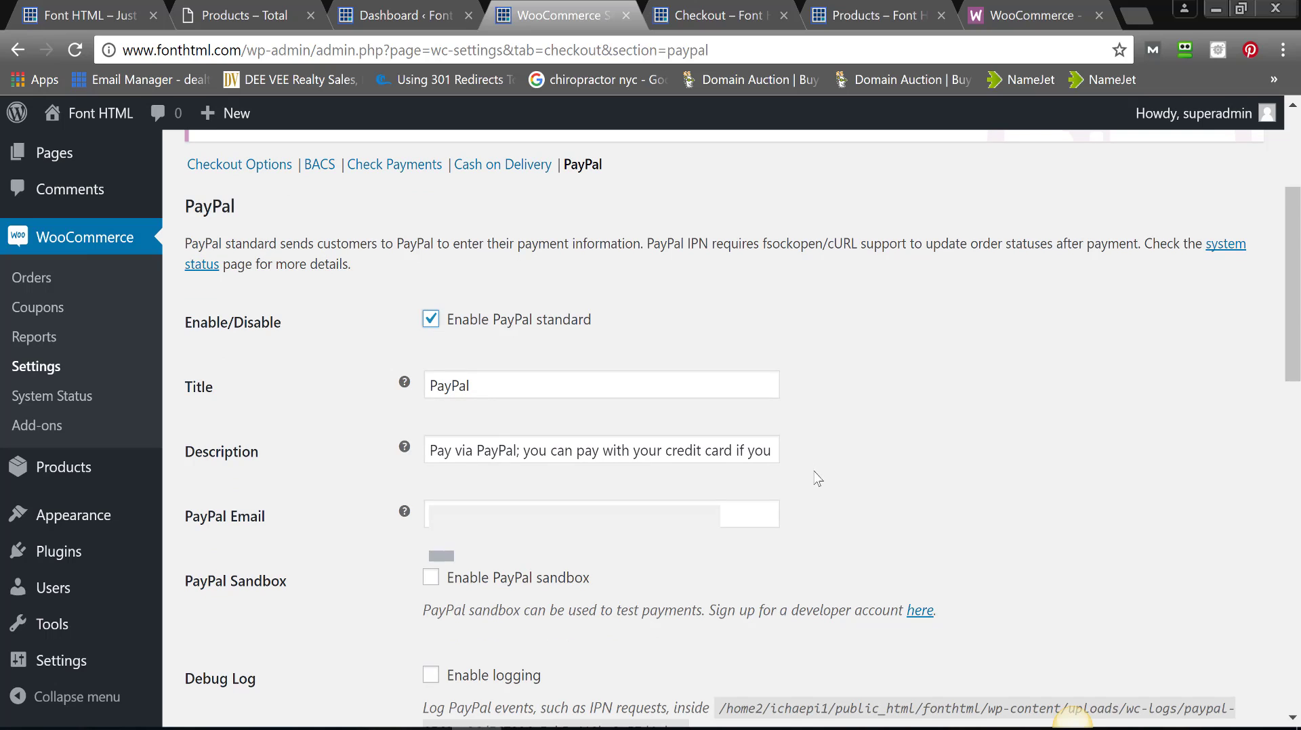
- Replace the PayPal email with a saved address and save the settings
triple_click(745, 509)
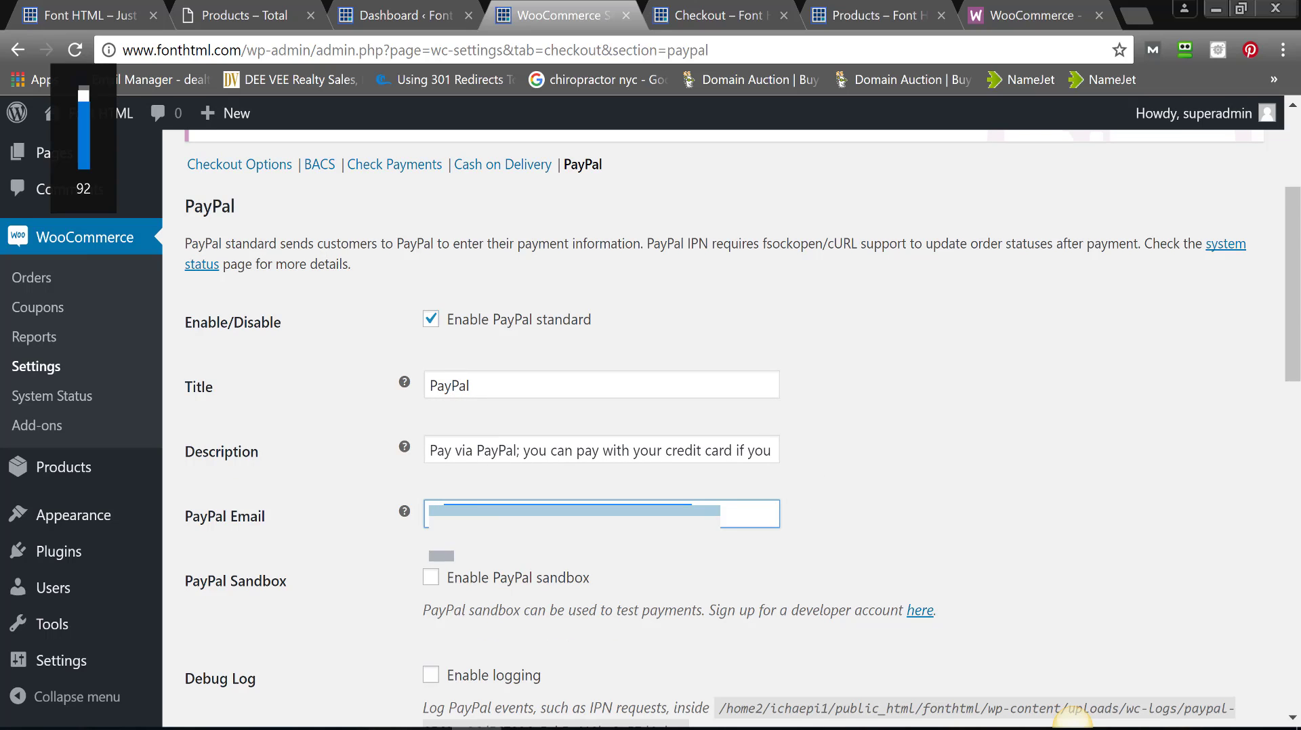
key("BackSpace")
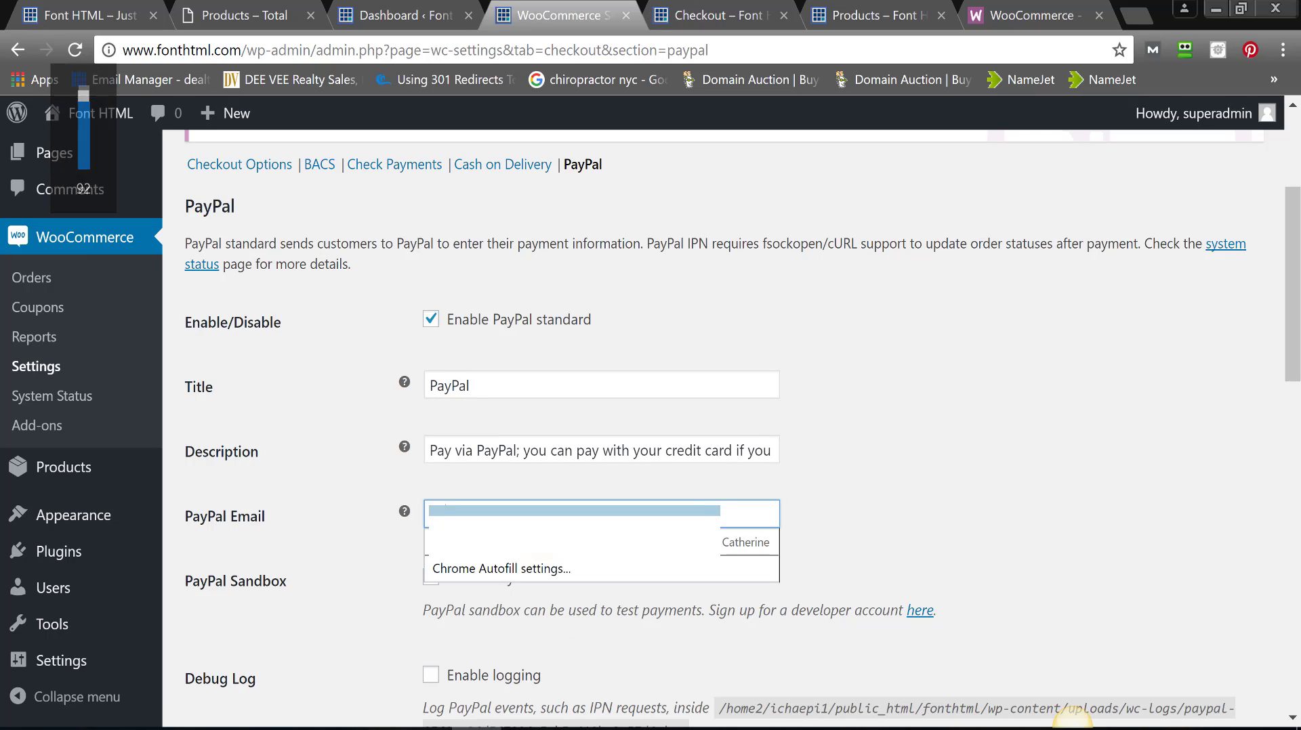
key("Down")
key("Return")
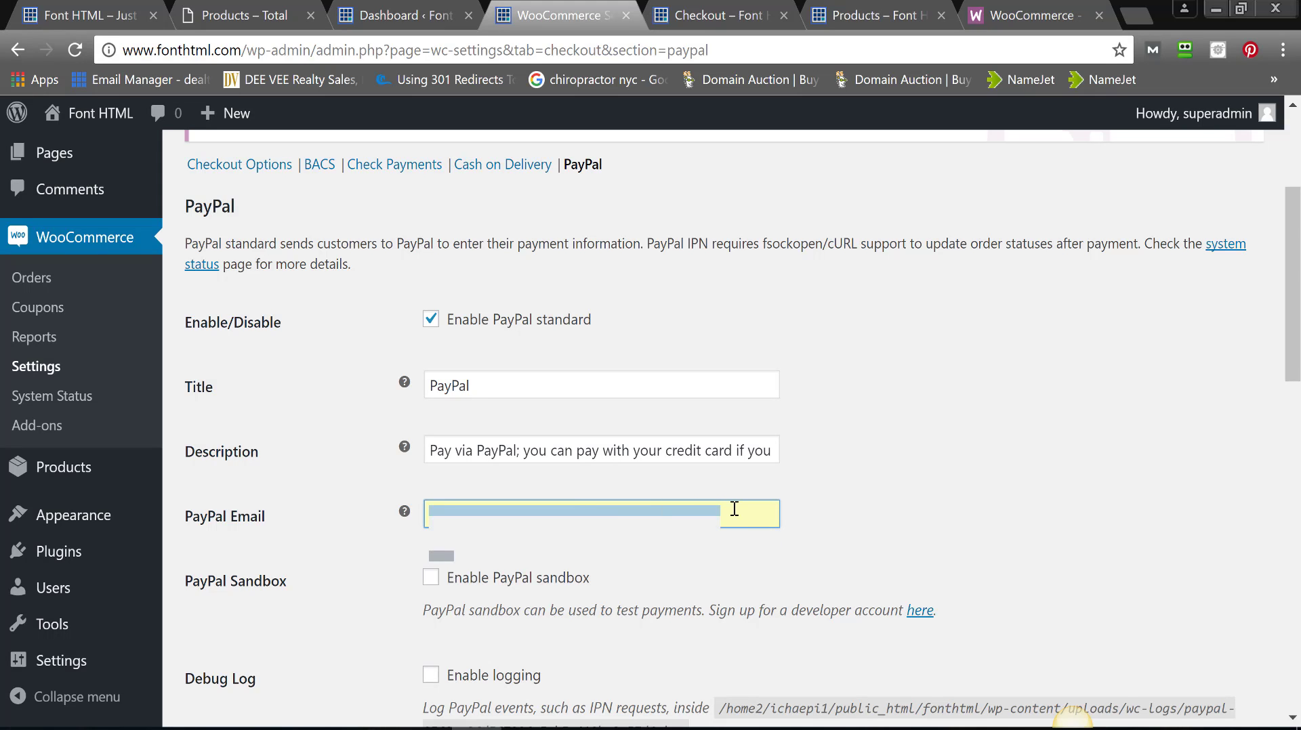
key("XF86AudioRaiseVolume")
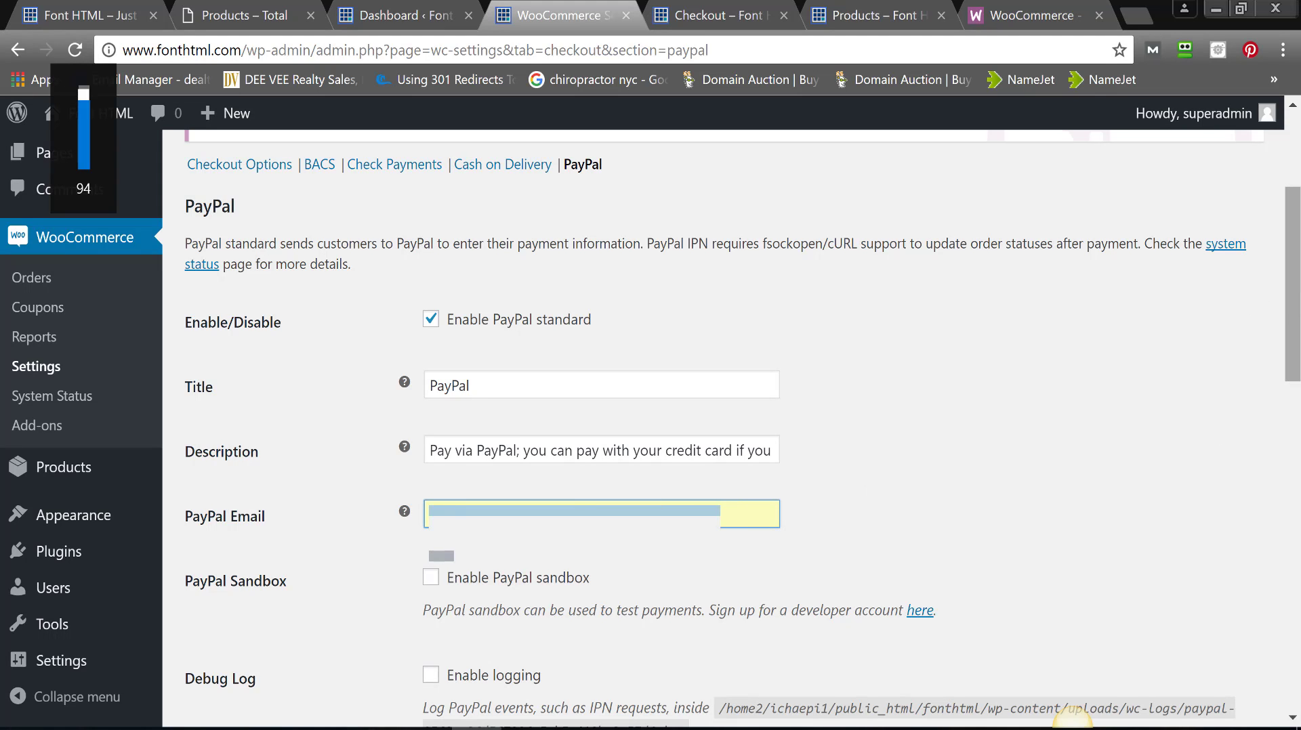
scroll(1072, 717, "down", 5)
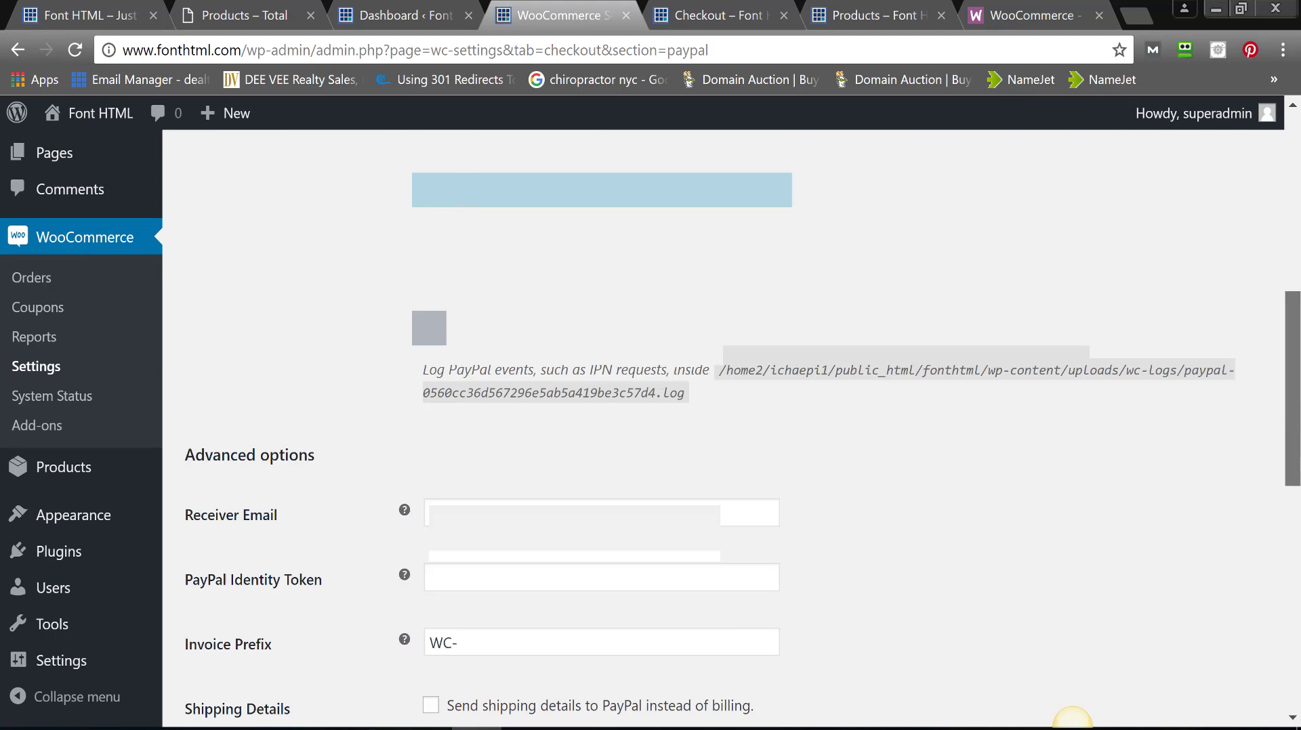
scroll(1072, 717, "down", 9)
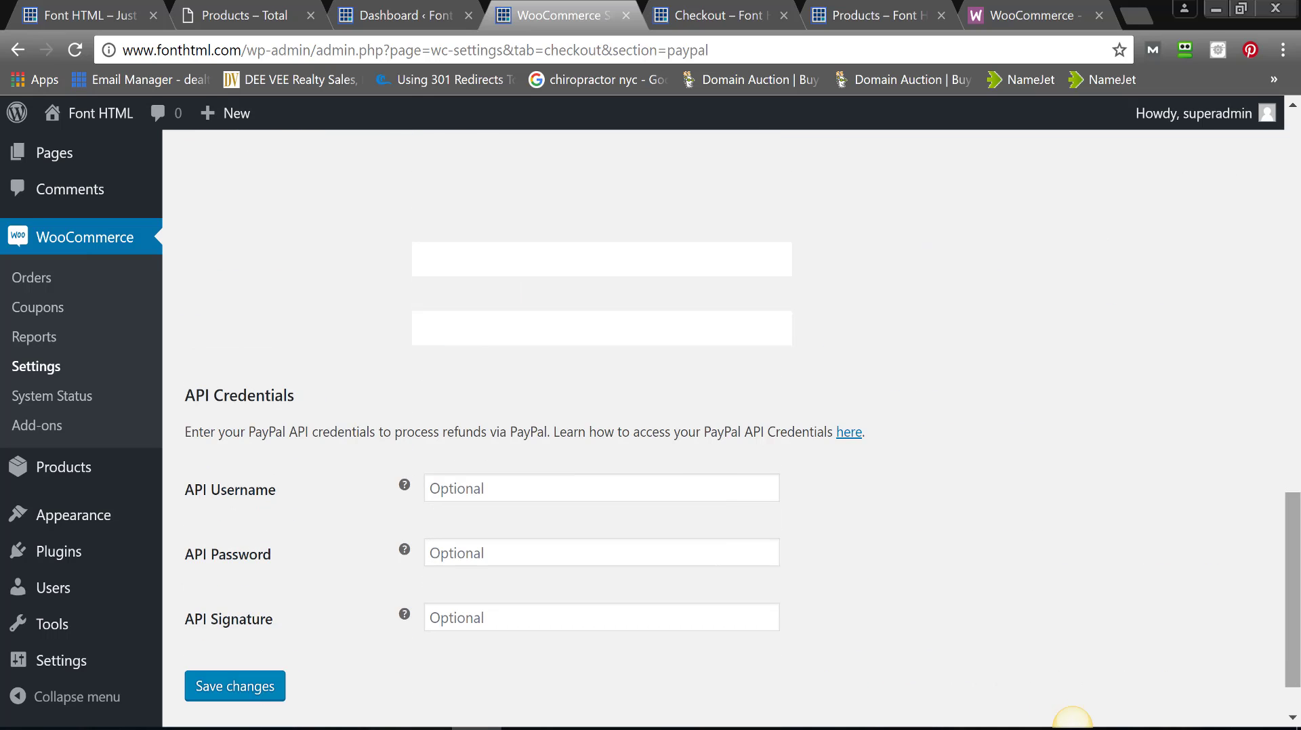
scroll(1072, 717, "down", 1)
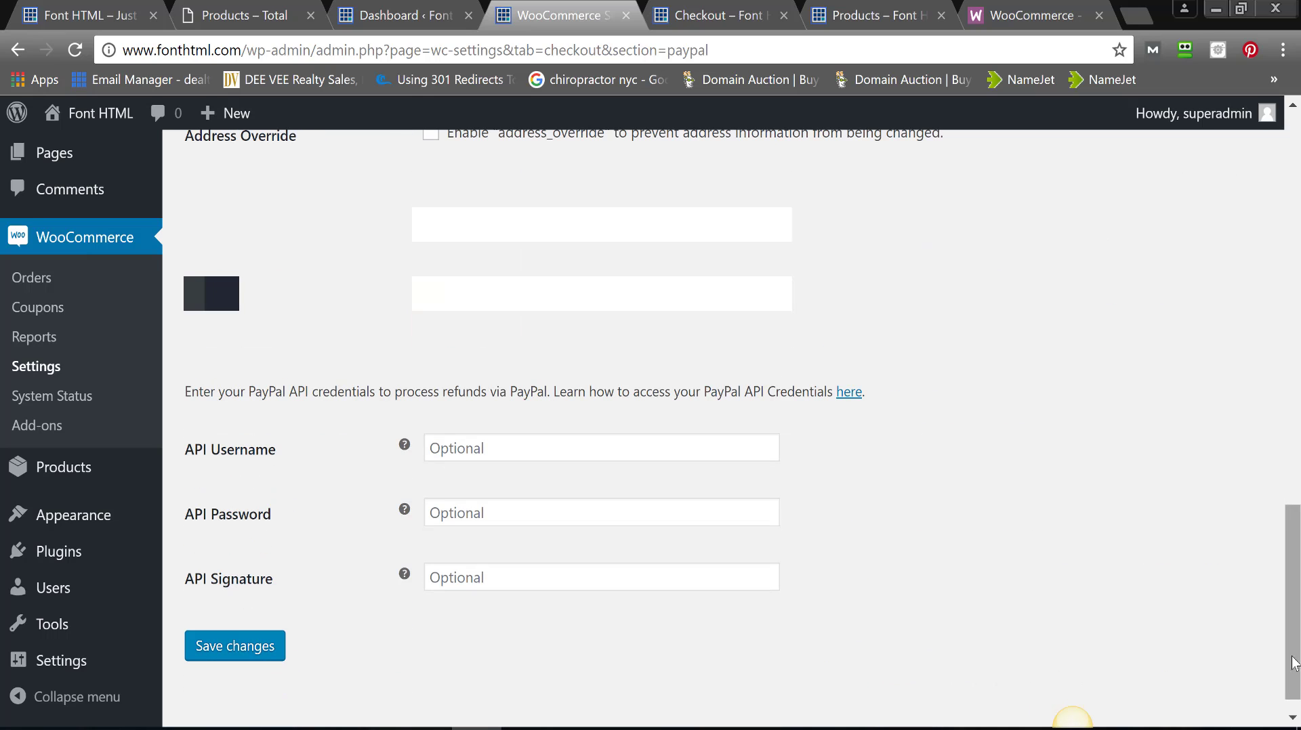
left_click(252, 652)
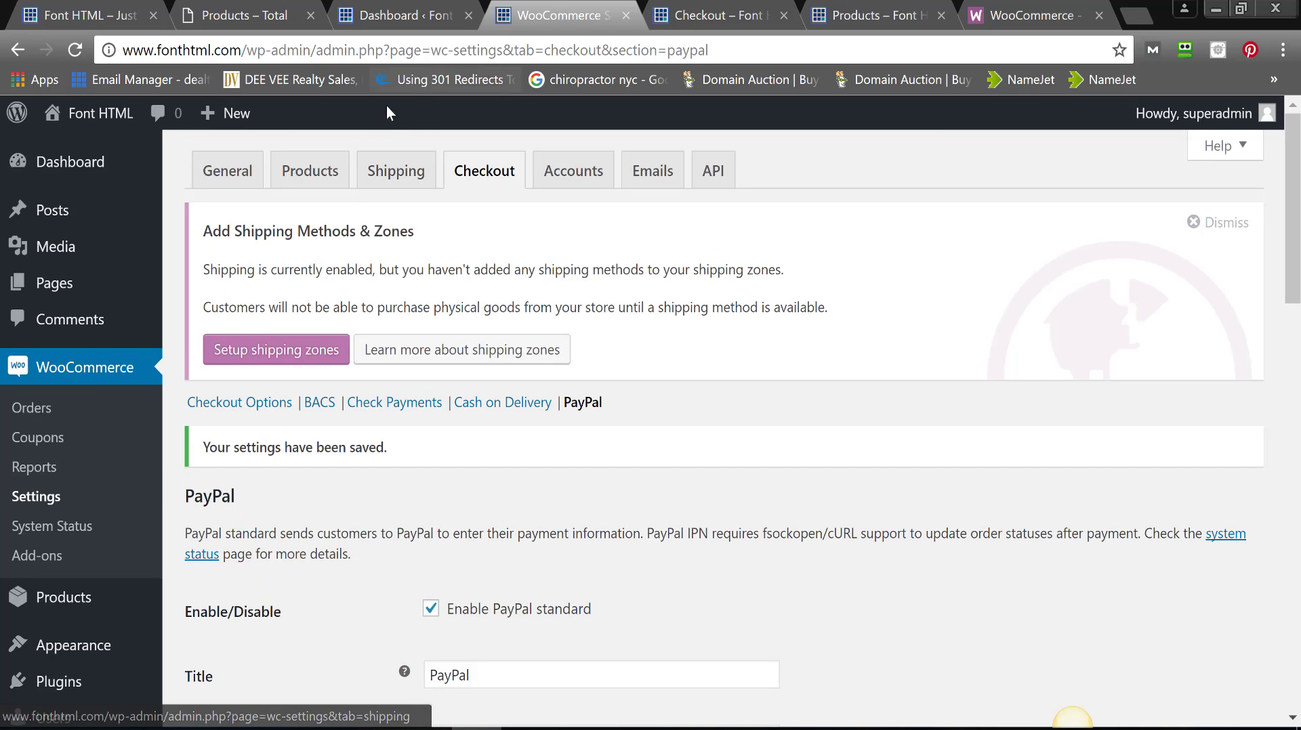
- In the Shipping settings, add a new empty zone beside Rest of the World
left_click(397, 170)
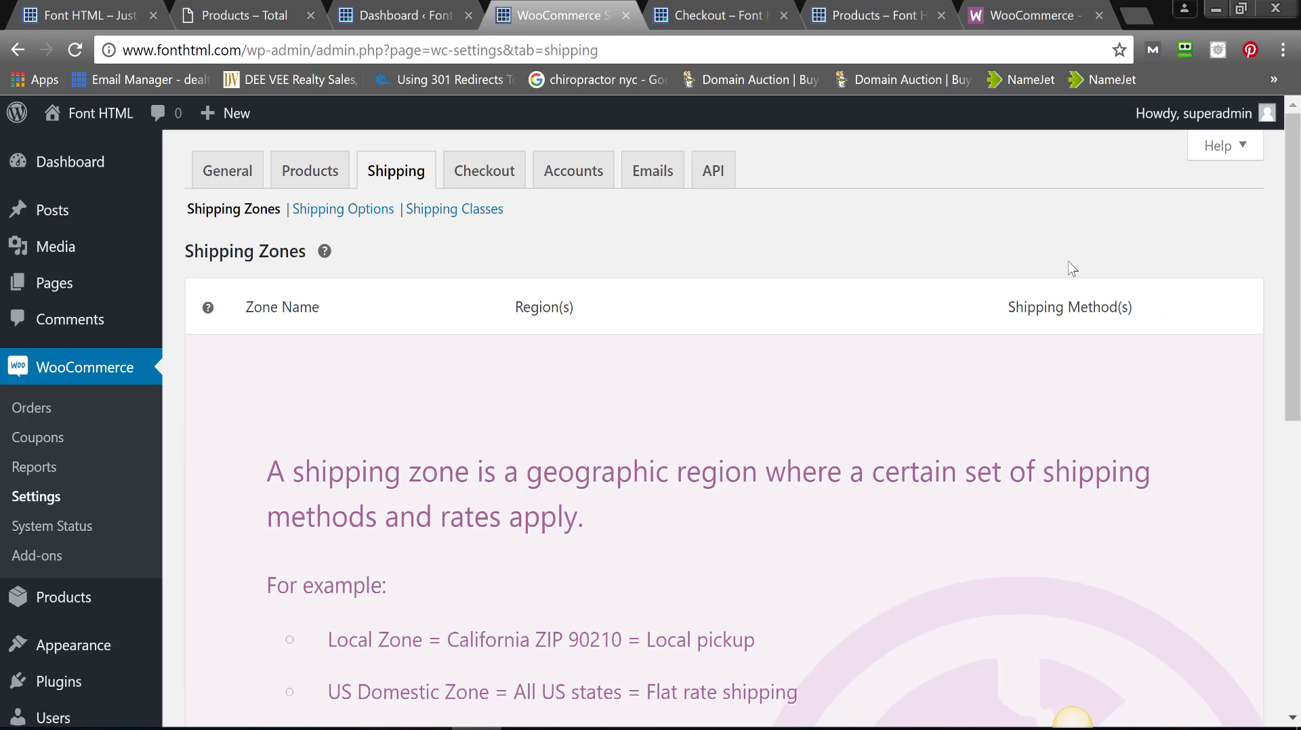
scroll(1296, 391, "down", 4)
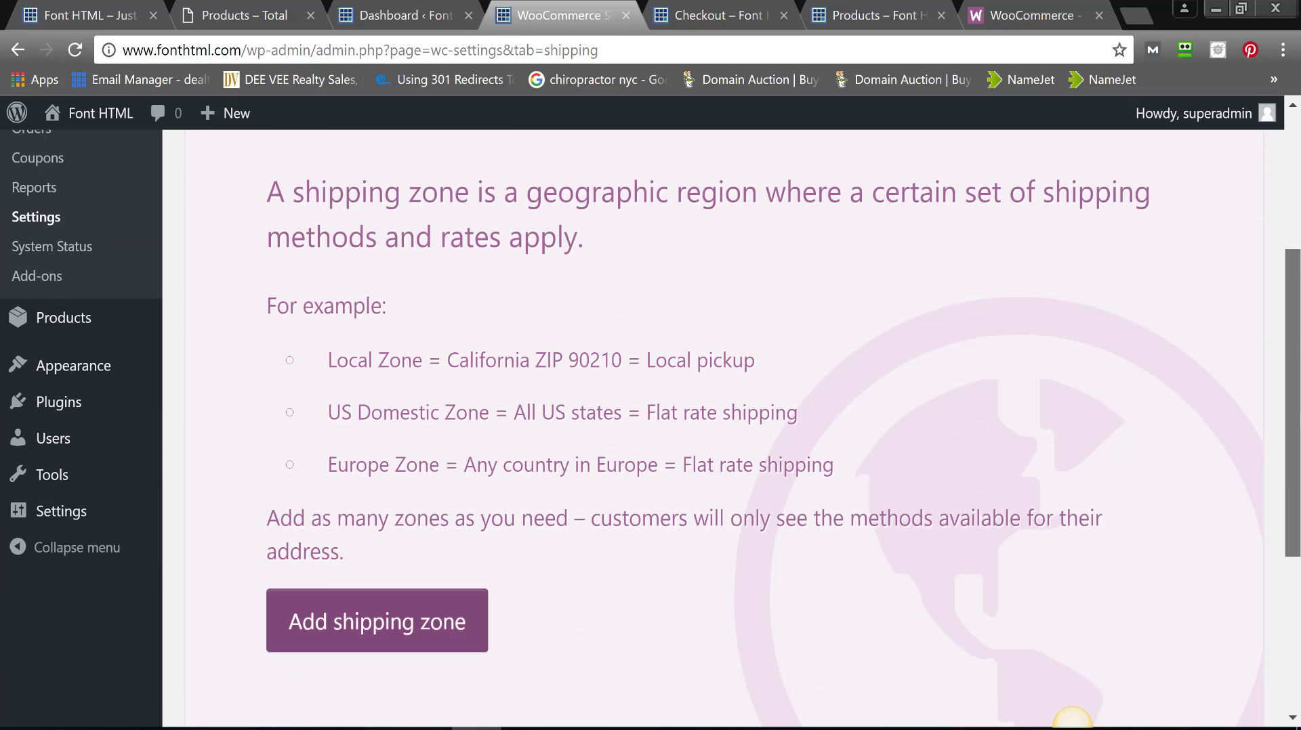
mouse_move(1297, 392)
left_mouse_down()
mouse_move(1286, 311)
mouse_move(1298, 412)
mouse_move(1293, 331)
mouse_move(1296, 385)
left_mouse_up()
left_click(403, 601)
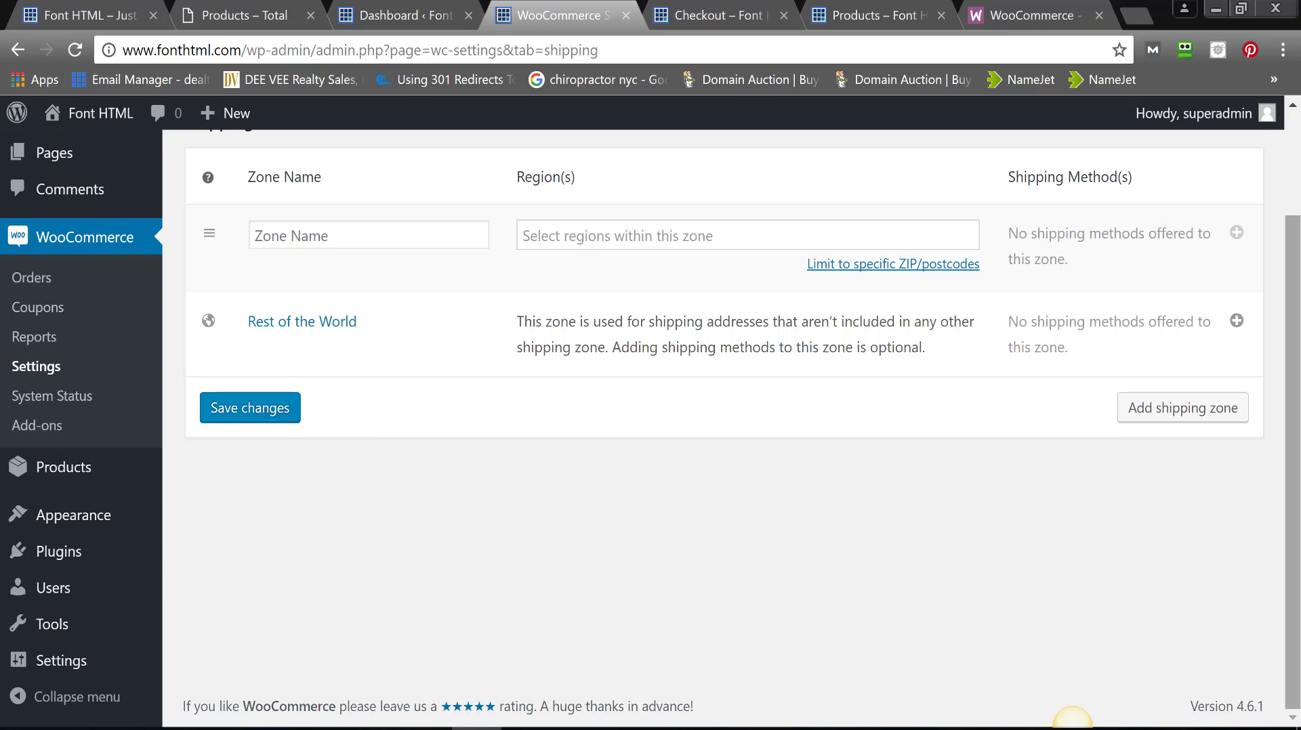
left_click_drag(1283, 395, 1282, 313)
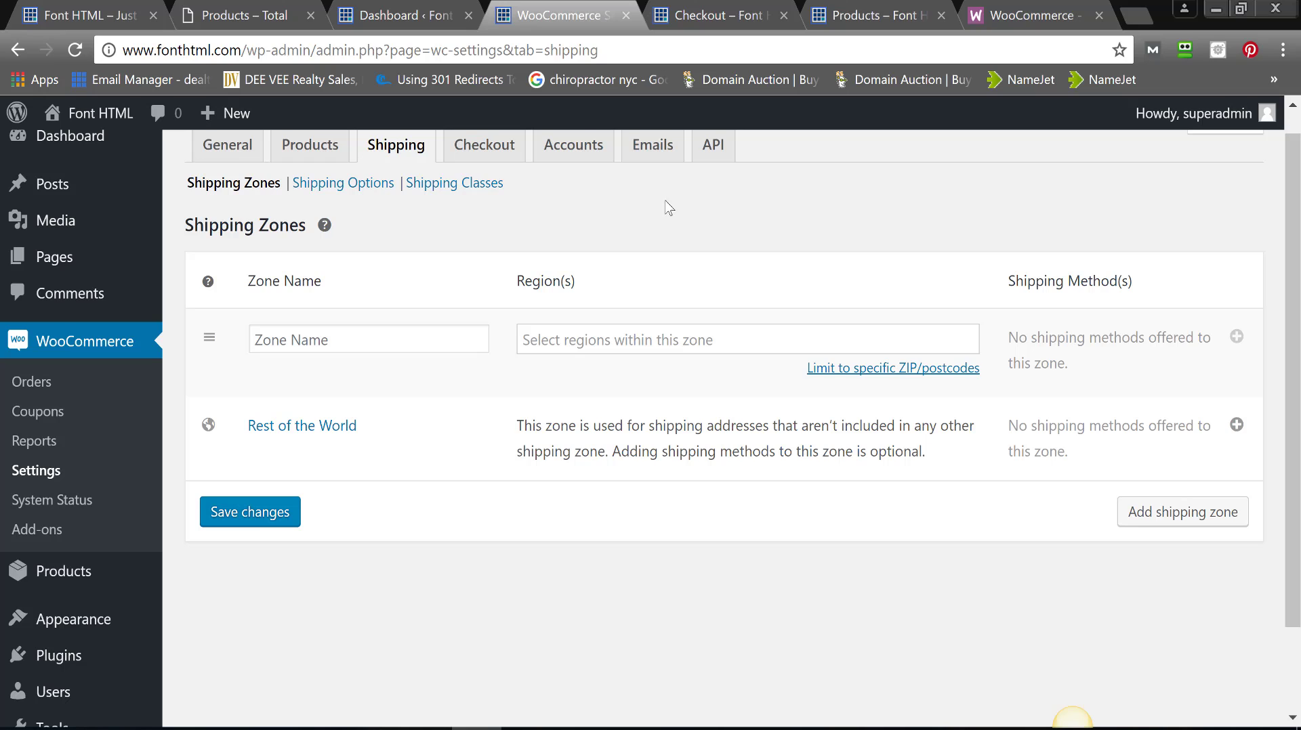
- Reload the store's checkout page so PayPal appears as a payment option
left_click(718, 22)
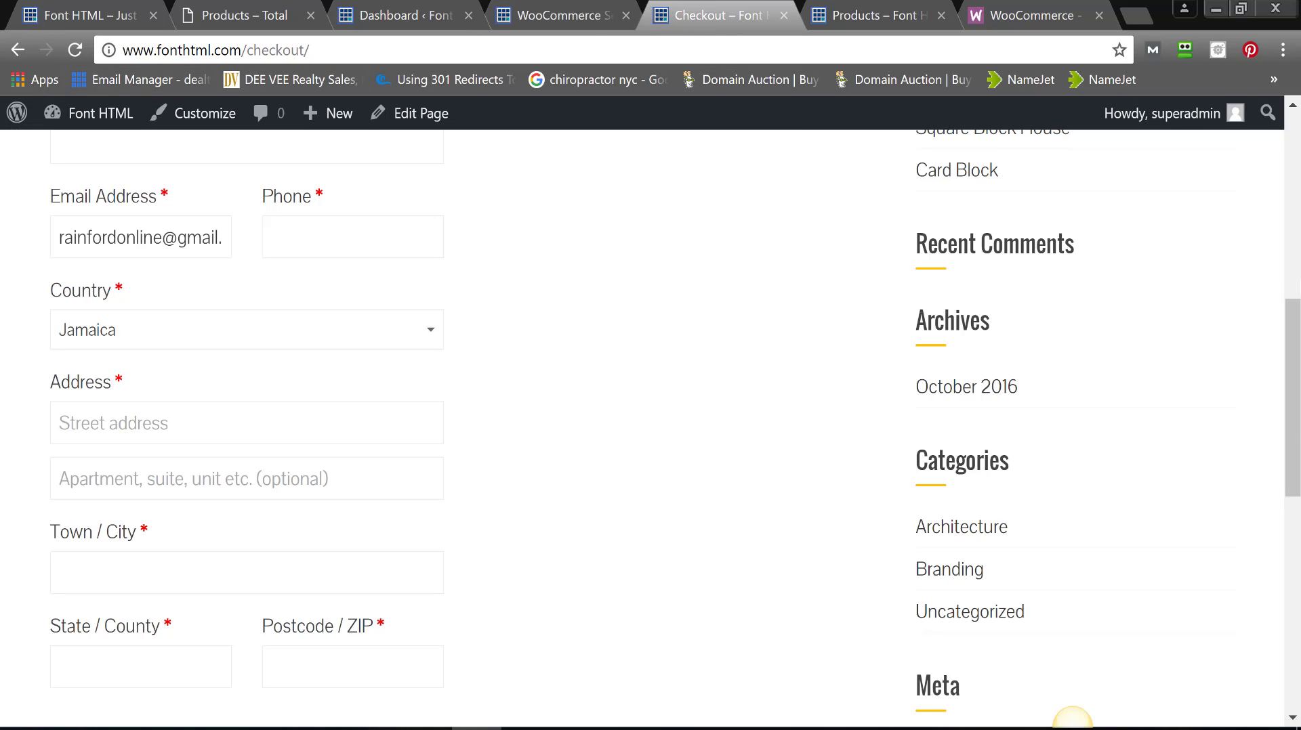
left_click_drag(1295, 318, 1269, 116)
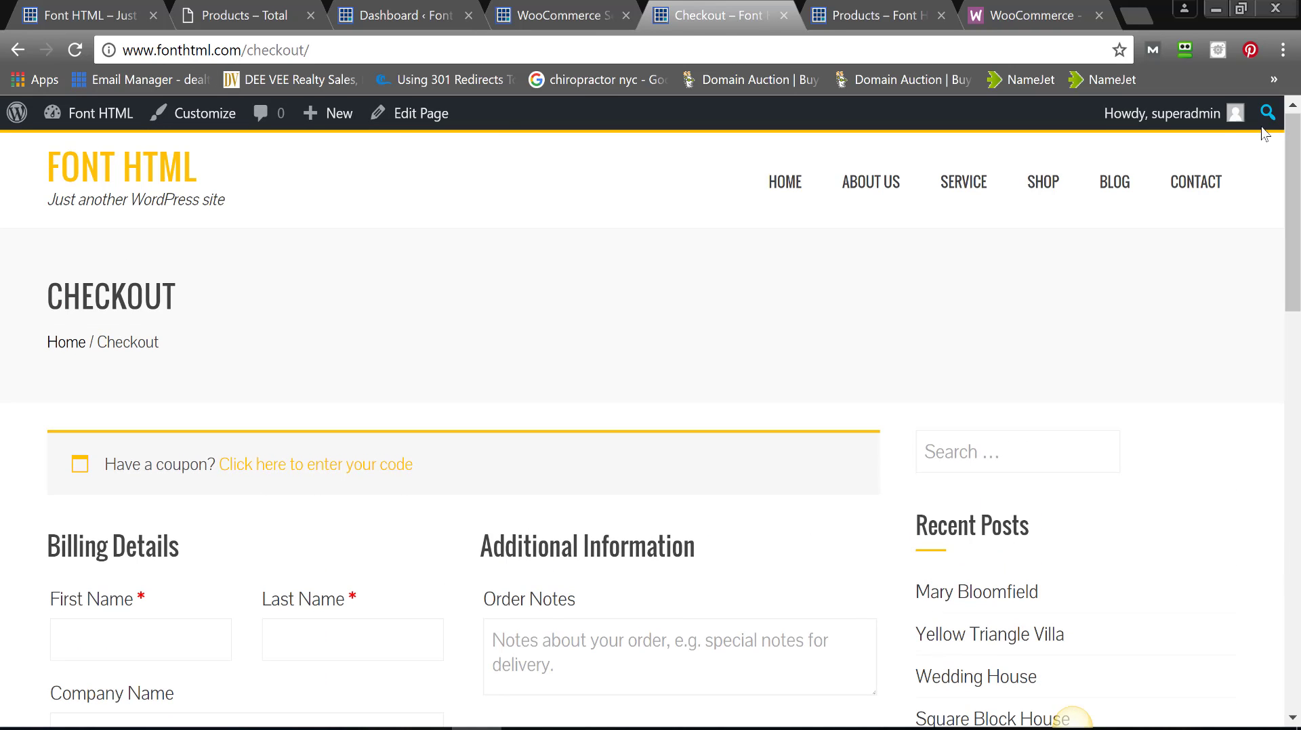
left_click(75, 51)
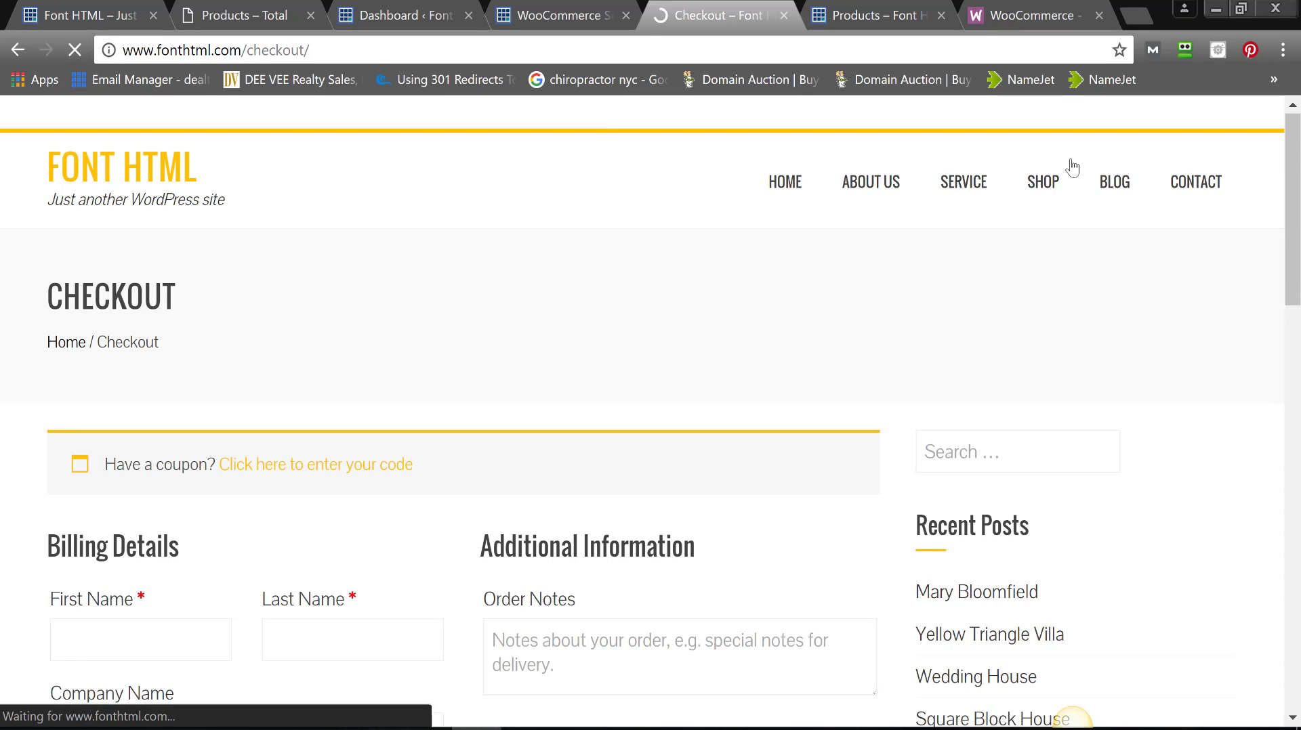
- Attempt Proceed to PayPal for the $91.95 order, triggering required billing field errors
scroll(1072, 718, "down", 15)
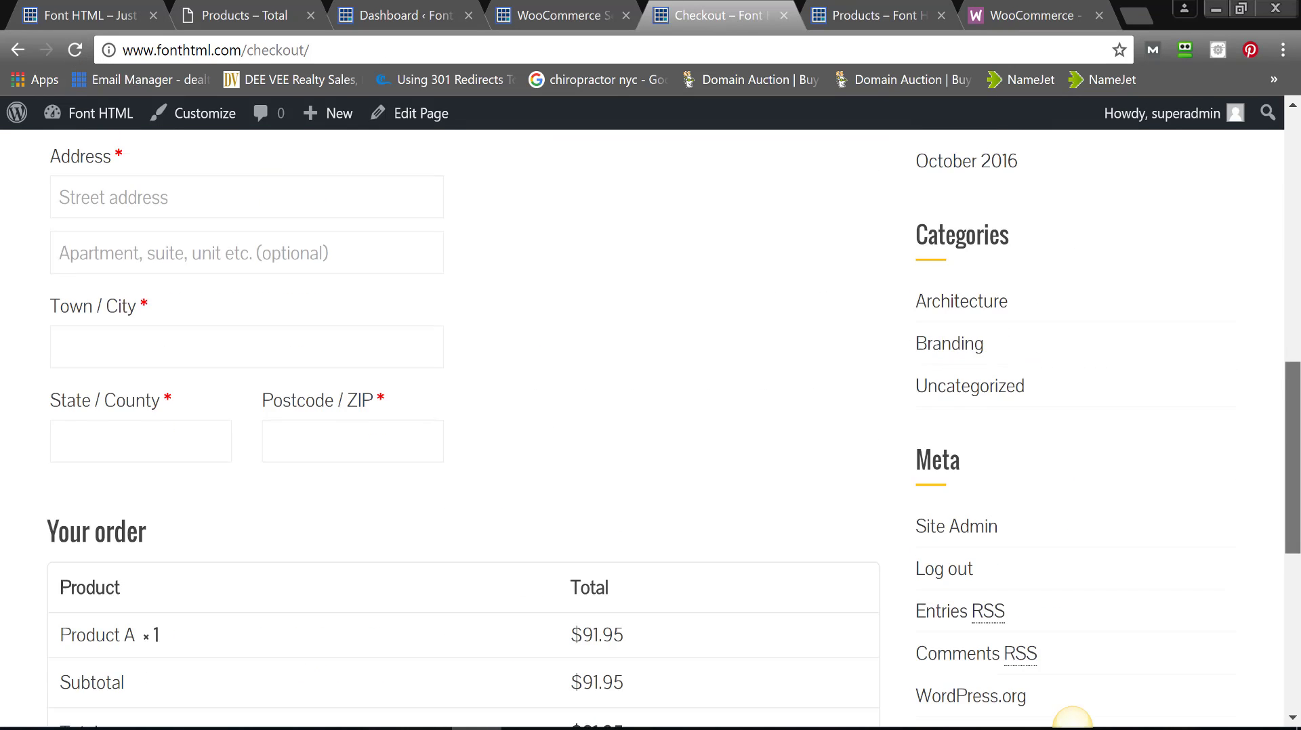
scroll(1299, 513, "down", 3)
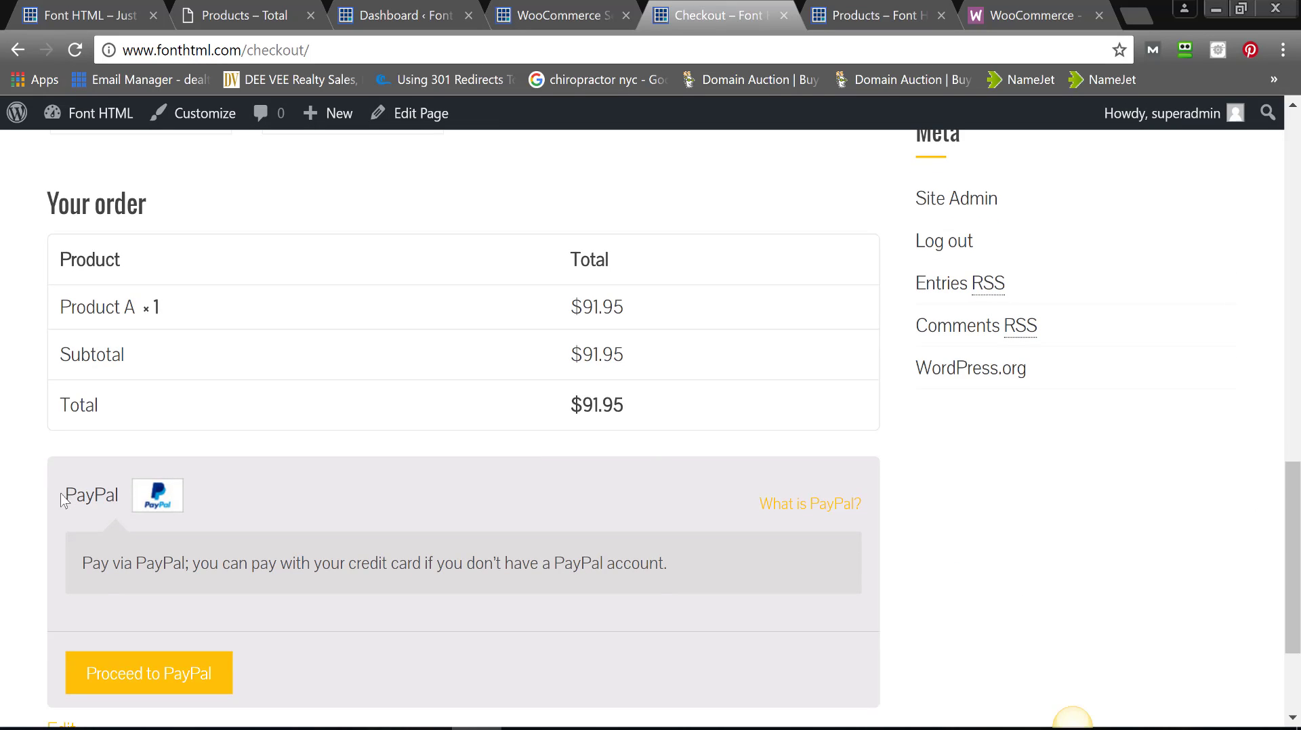
left_click_drag(61, 500, 155, 505)
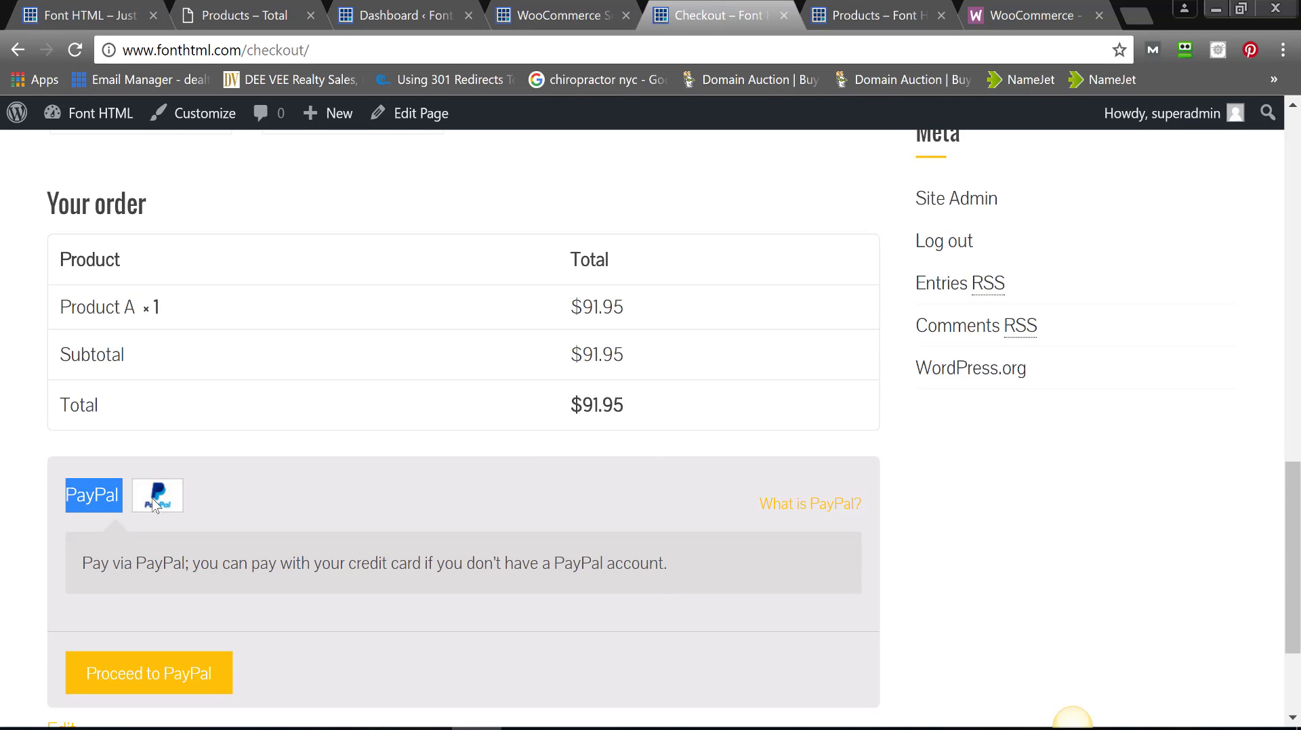
left_click(173, 686)
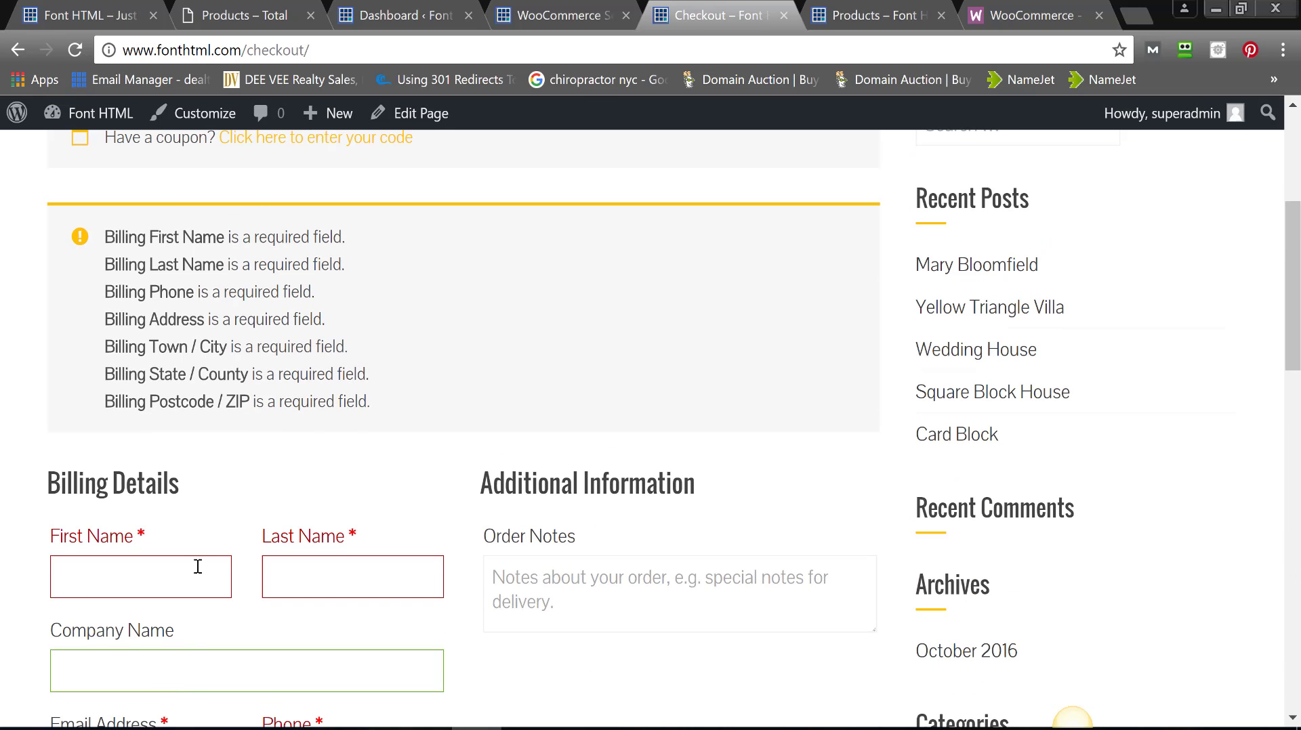
- Enter the billing first name, last name and phone, then autofill the remaining billing fields
left_click(158, 583)
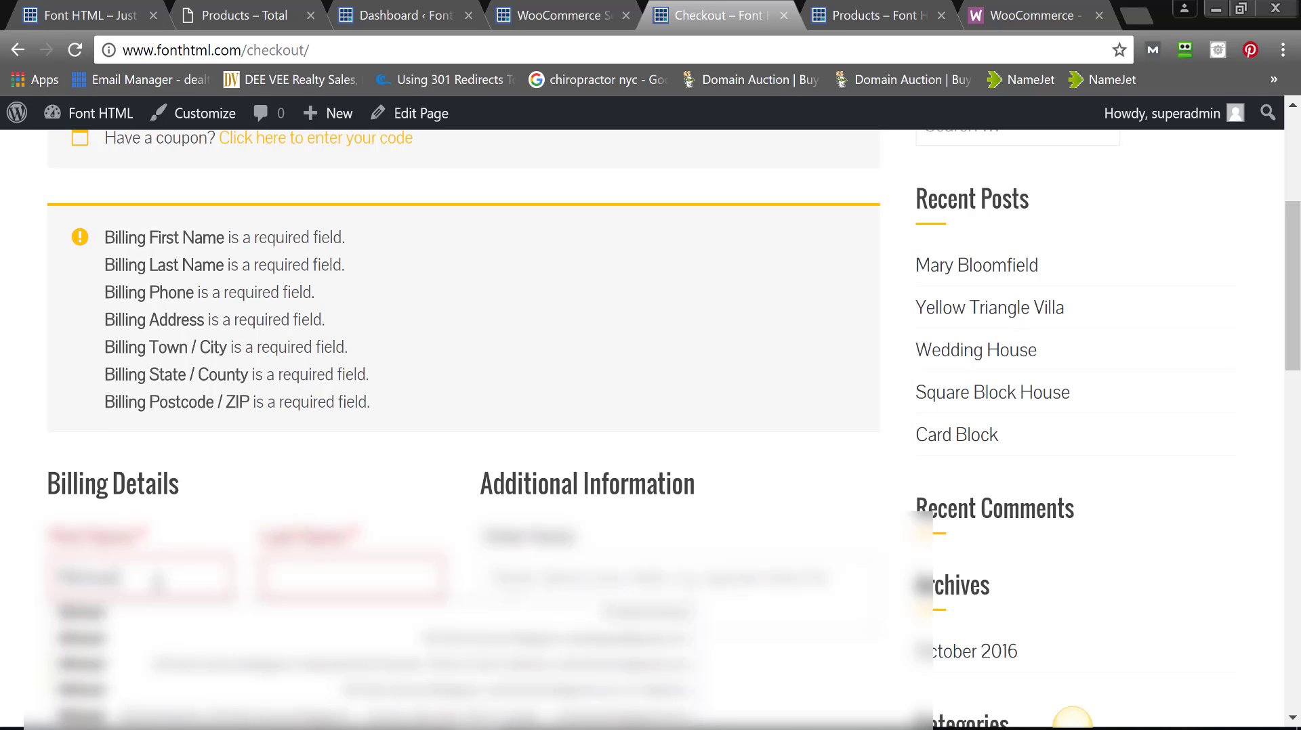
key("Tab")
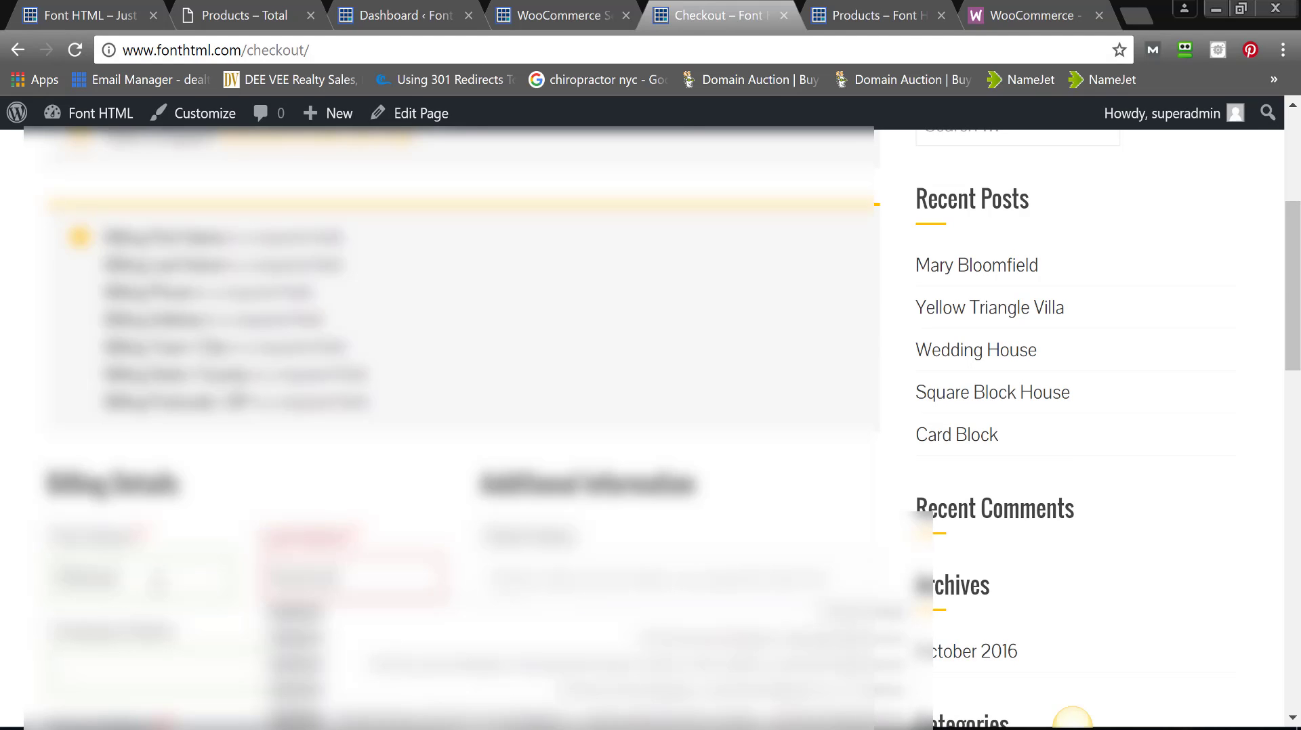
scroll(1073, 718, "down", 5)
key("Tab")
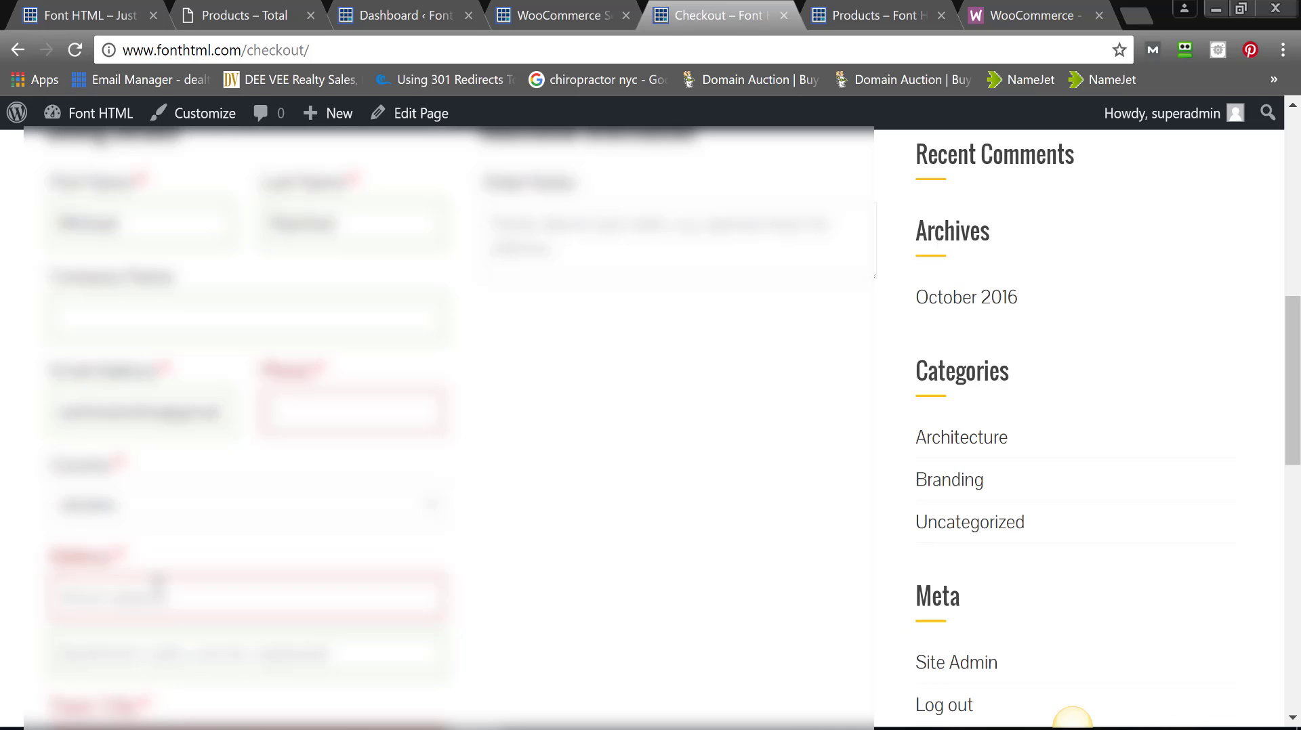
type("5555")
key("Down")
key("Return")
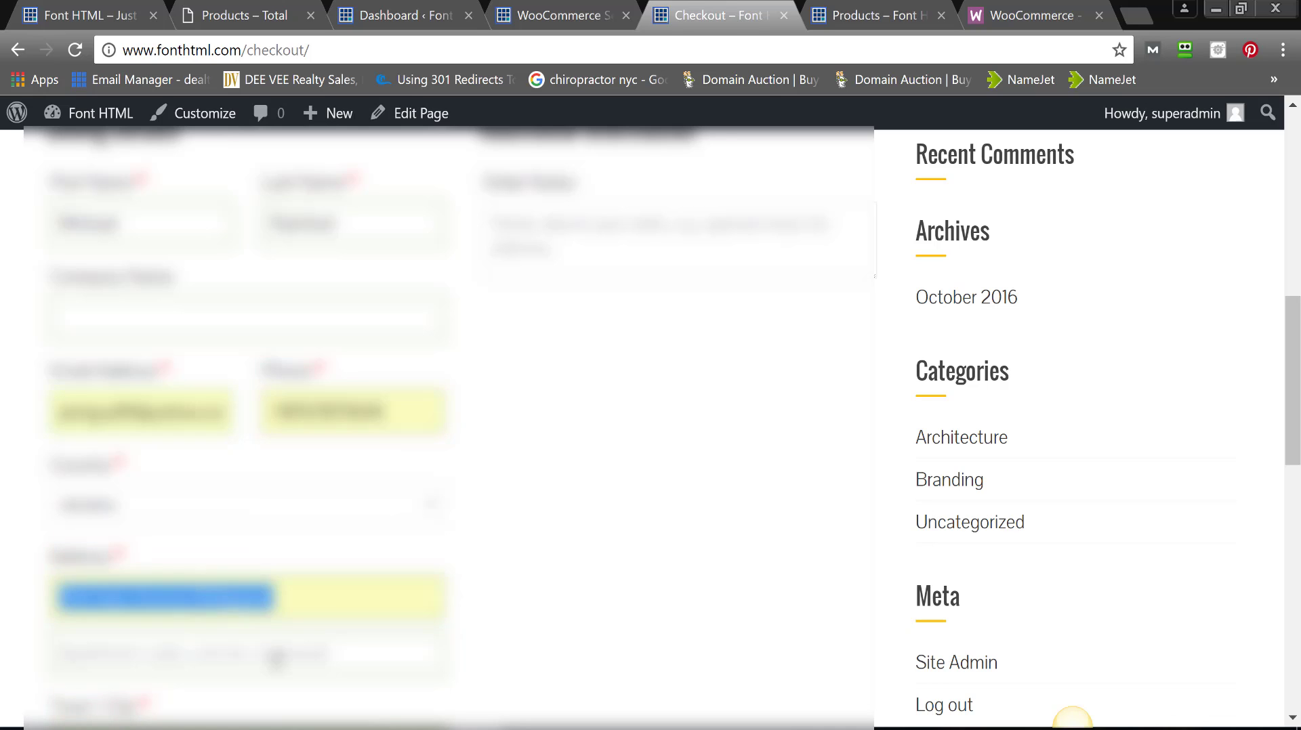
- Submit the $91.95 order on to PayPal's payment page
scroll(1072, 718, "down", 6)
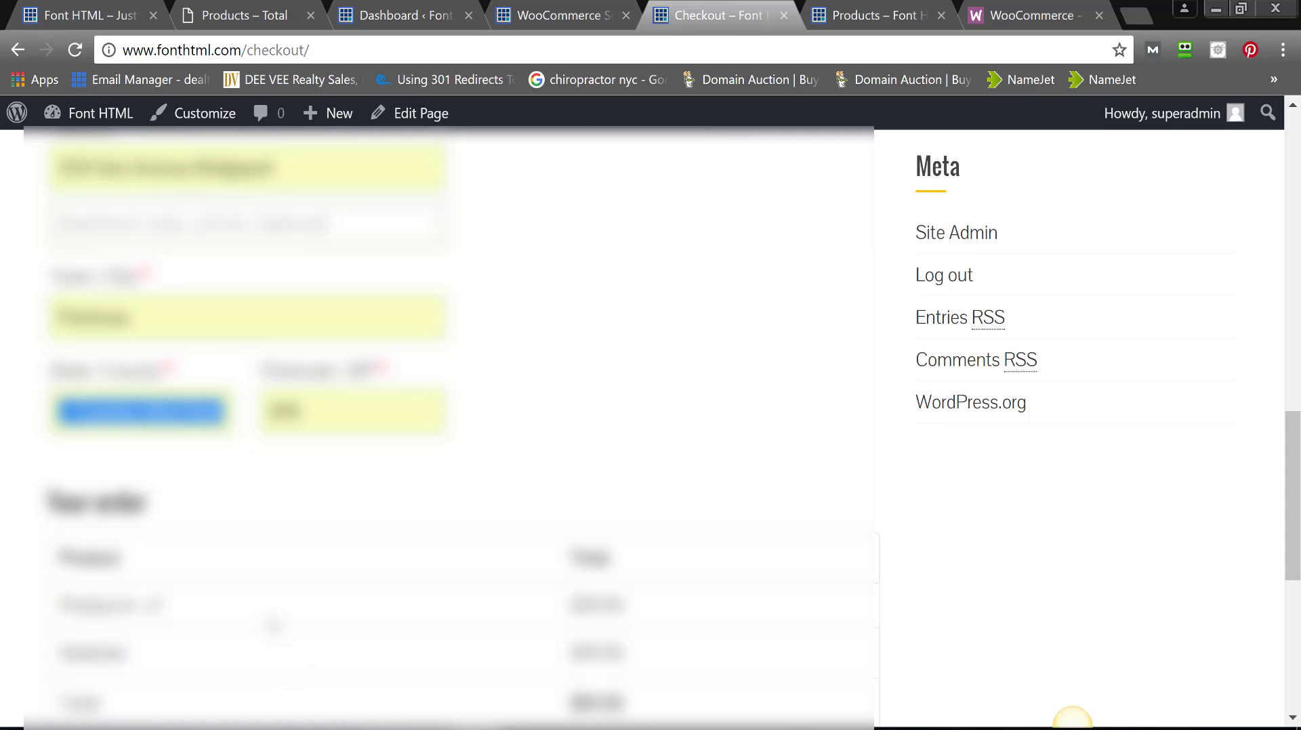
key("Tab")
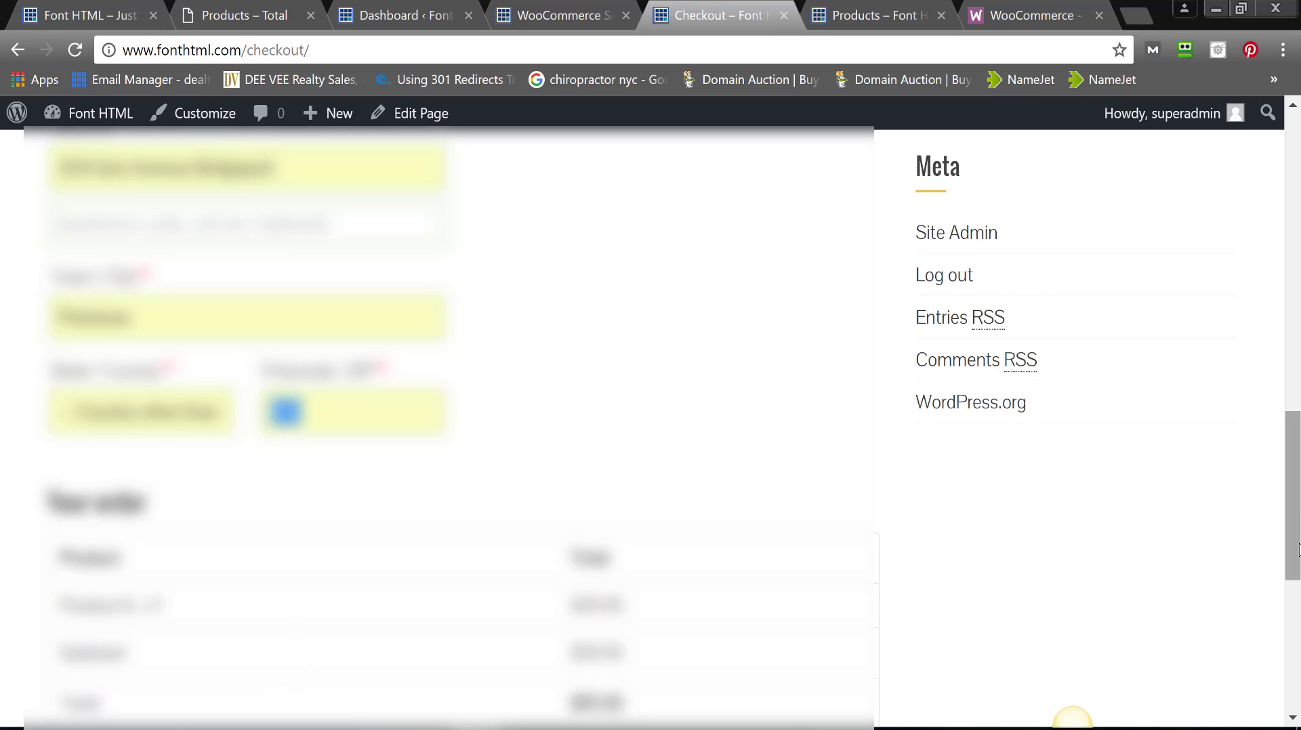
scroll(1073, 718, "down", 5)
scroll(1073, 718, "up", 13)
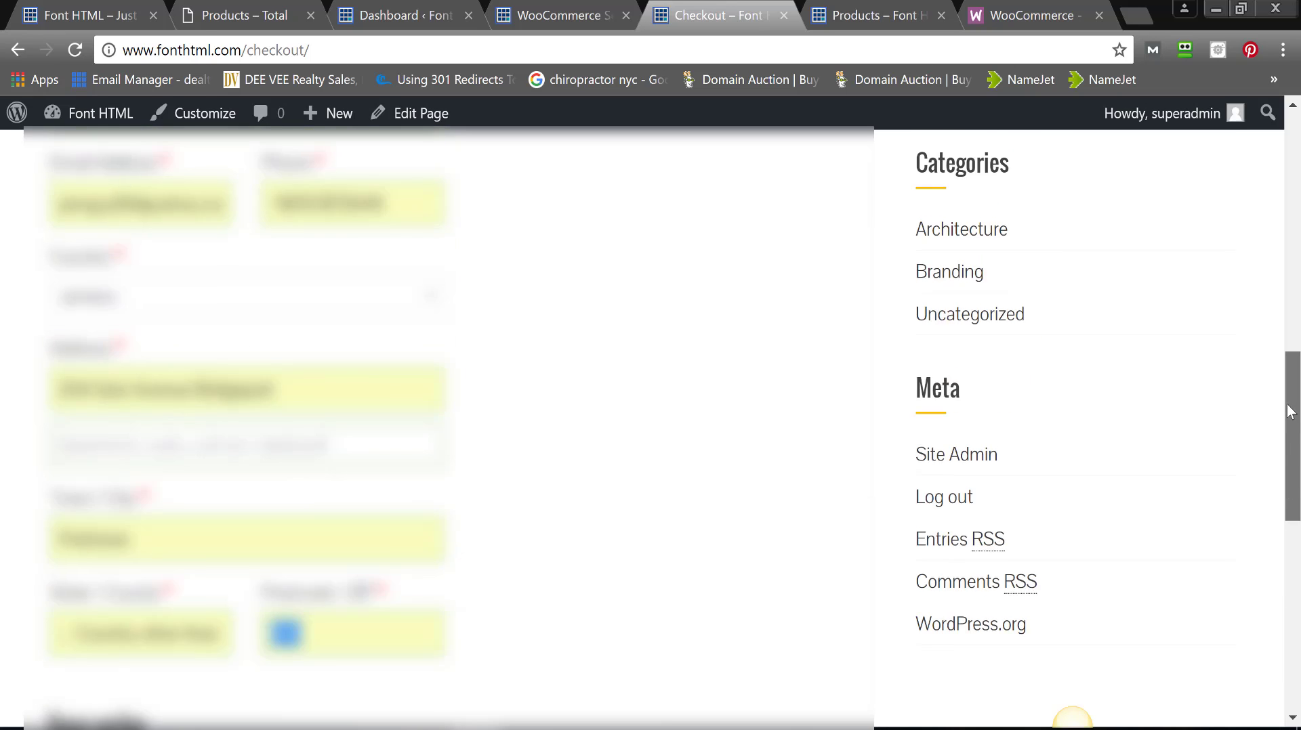
scroll(1072, 718, "down", 8)
scroll(1072, 718, "down", 7)
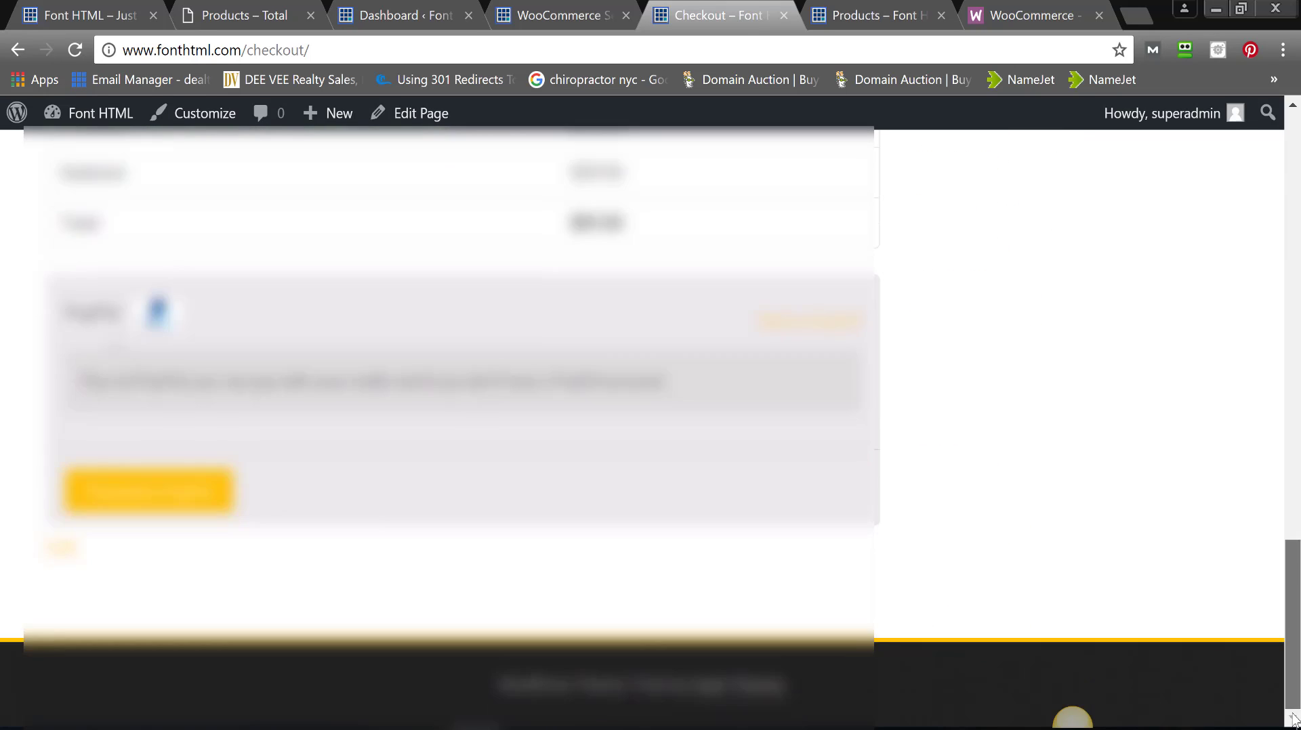
left_click(123, 494)
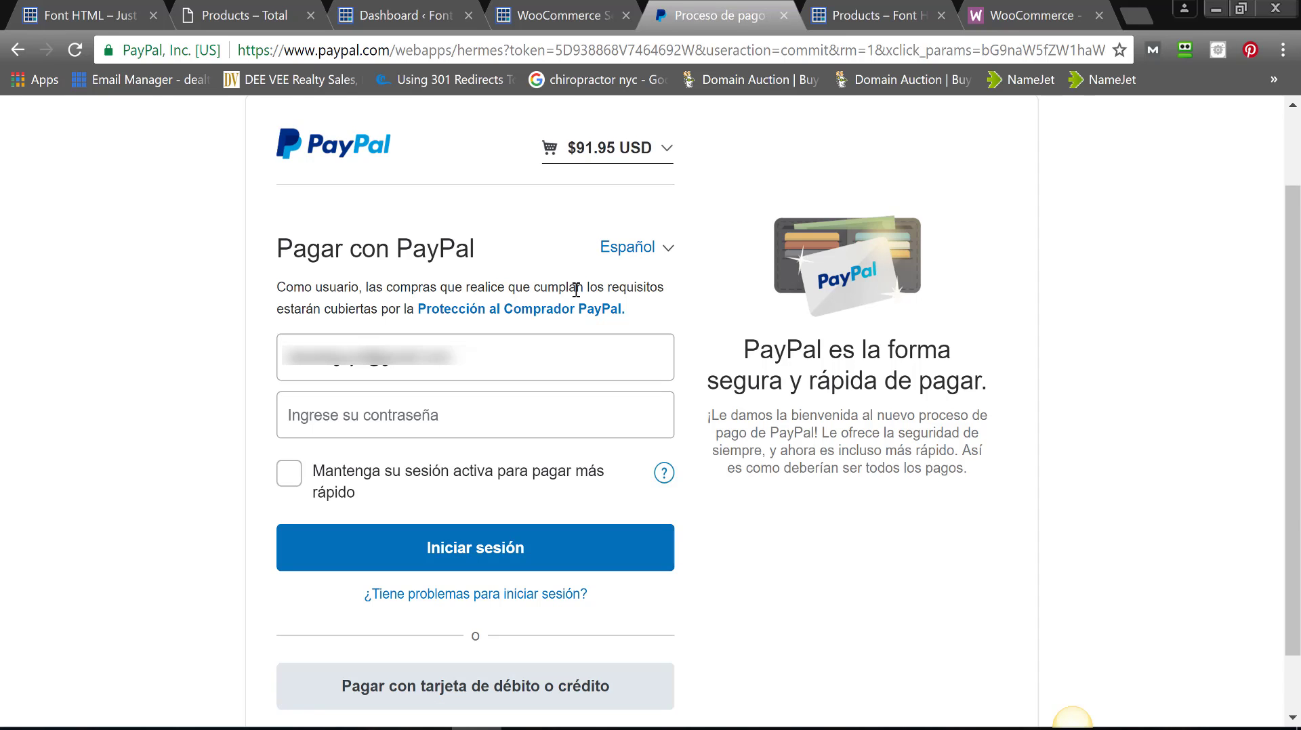
- Switch to the first browser tab showing the Font HTML home page
key("ctrl+1")
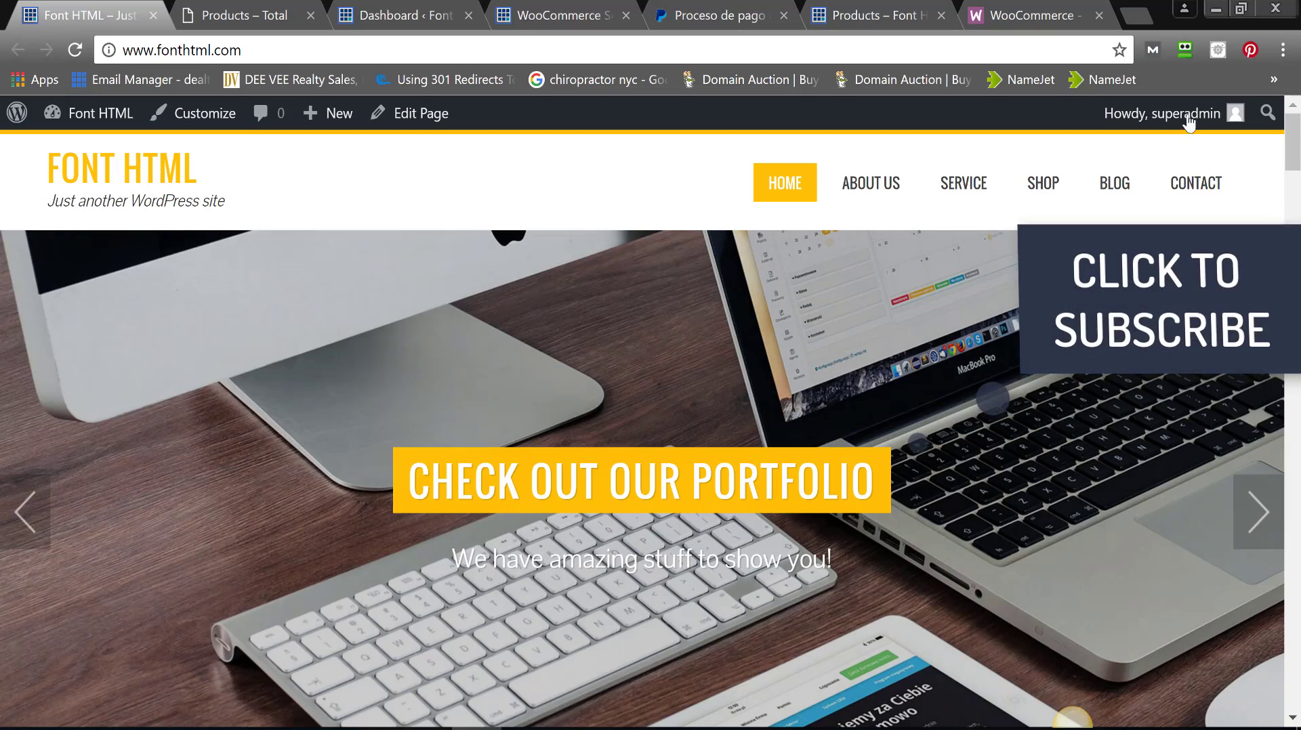
- Open SHOP to see Product A at $91.95 and Product B at $129.95
mouse_move(1206, 113)
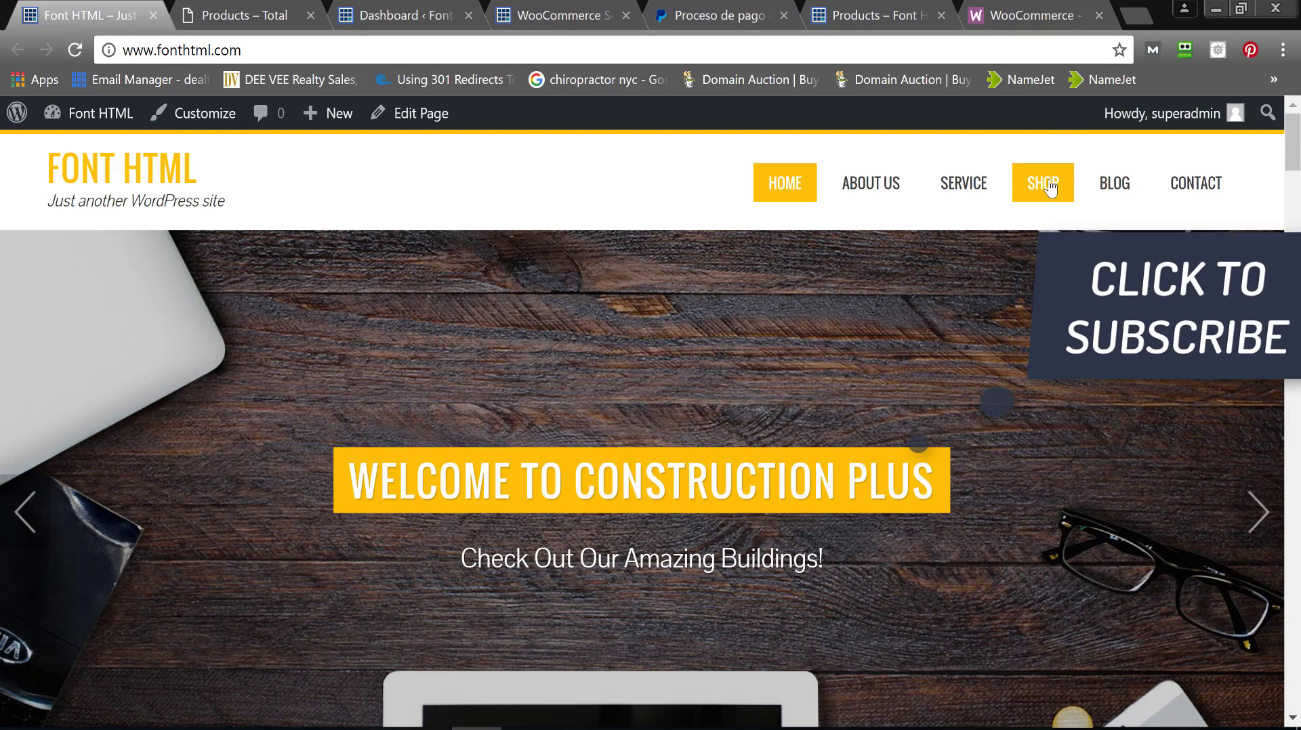
left_click(1049, 187)
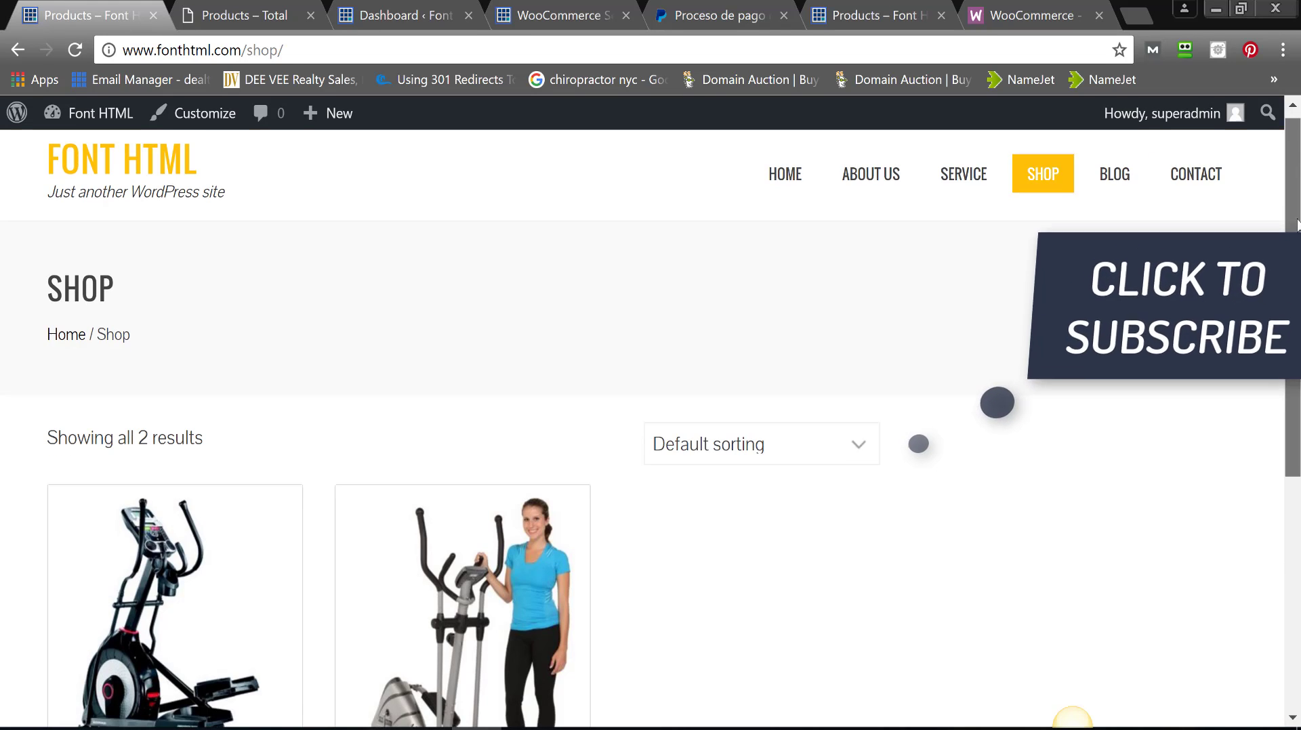
scroll(1297, 266, "down", 2)
scroll(1297, 267, "down", 3)
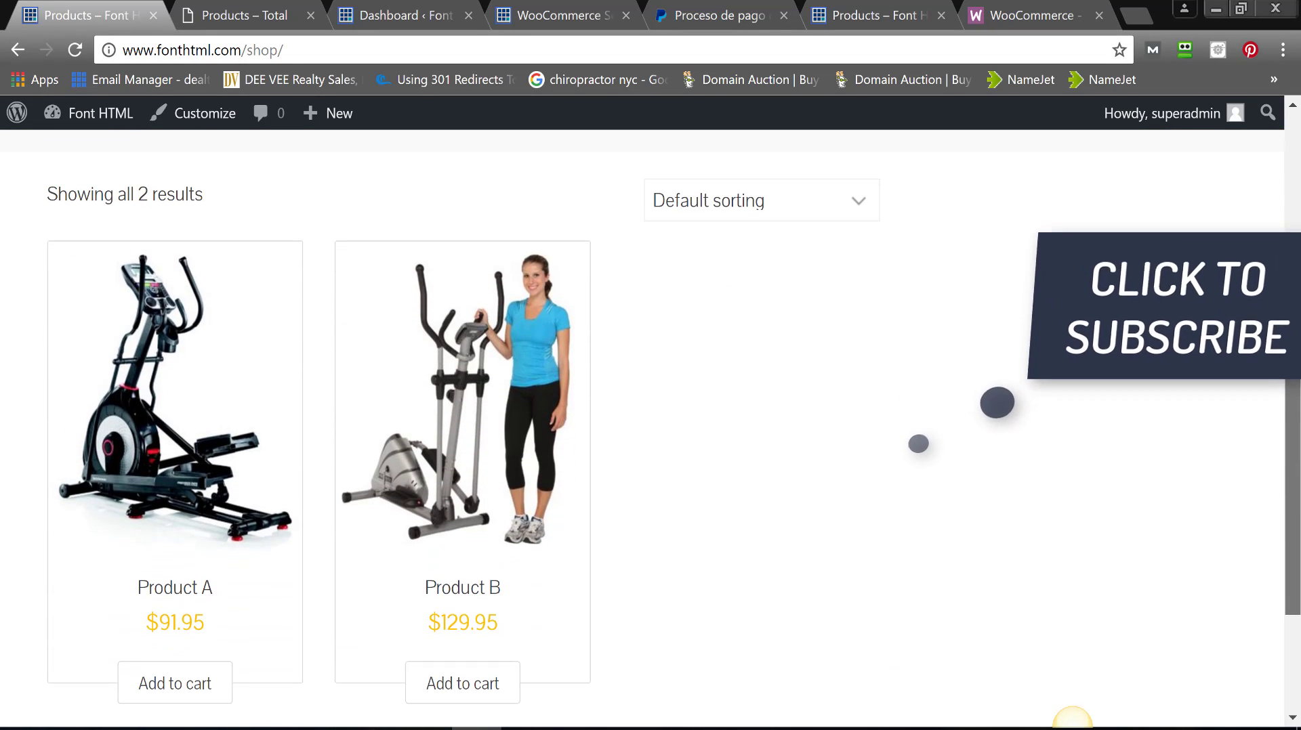